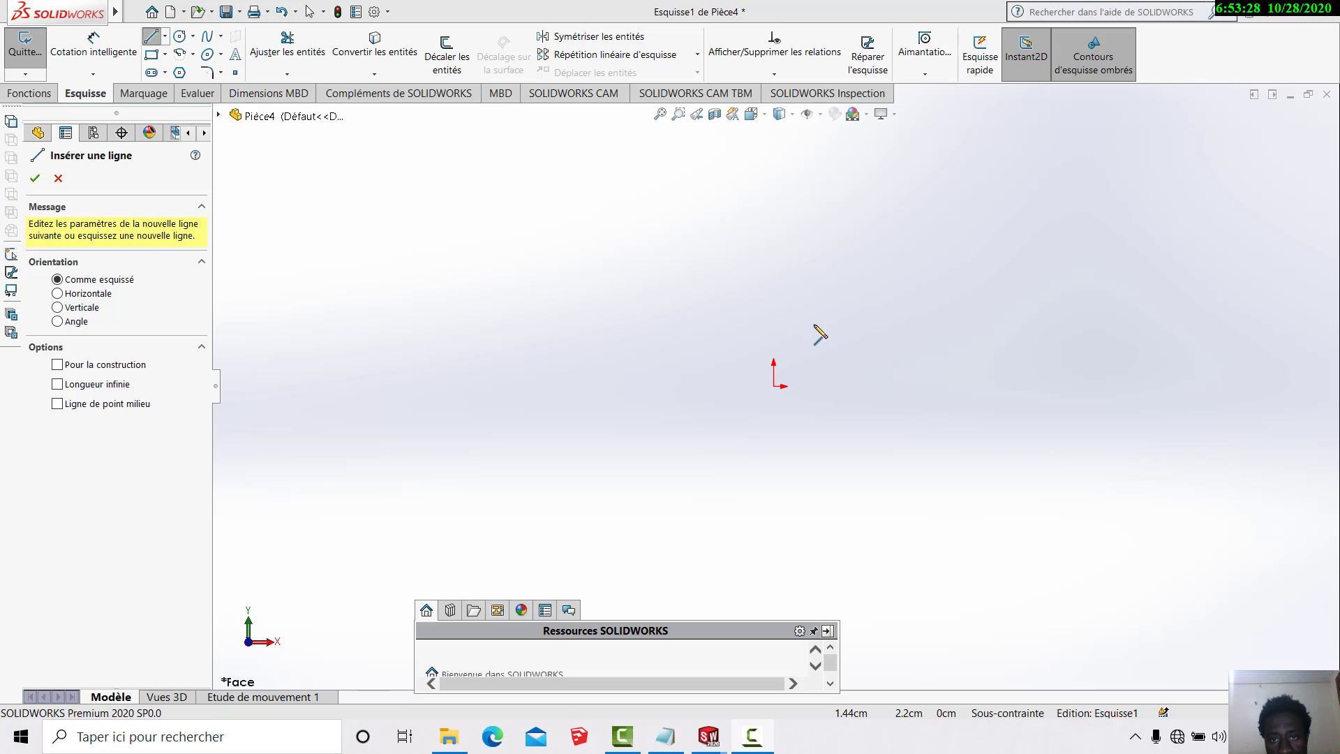
scroll(817, 356, "down", 3)
scroll(817, 355, "up", 3)
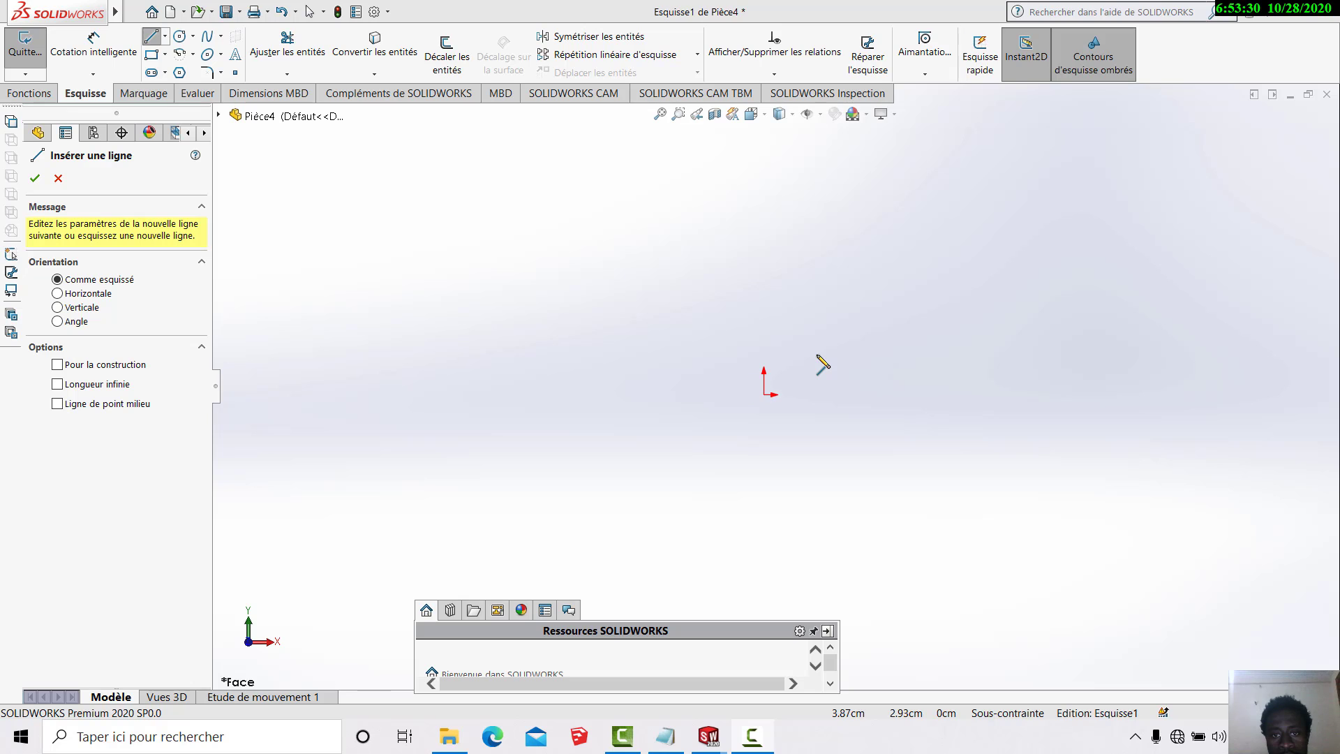
scroll(817, 355, "up", 10)
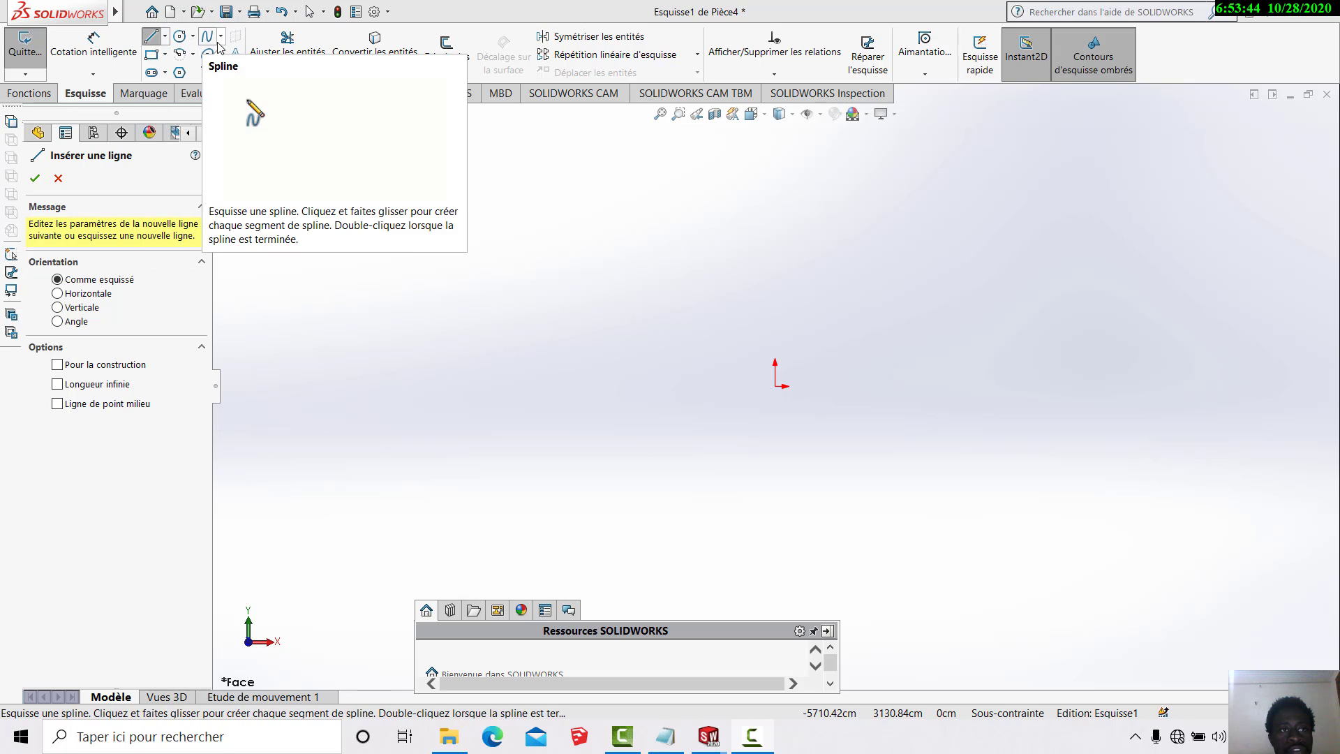
left_click(165, 37)
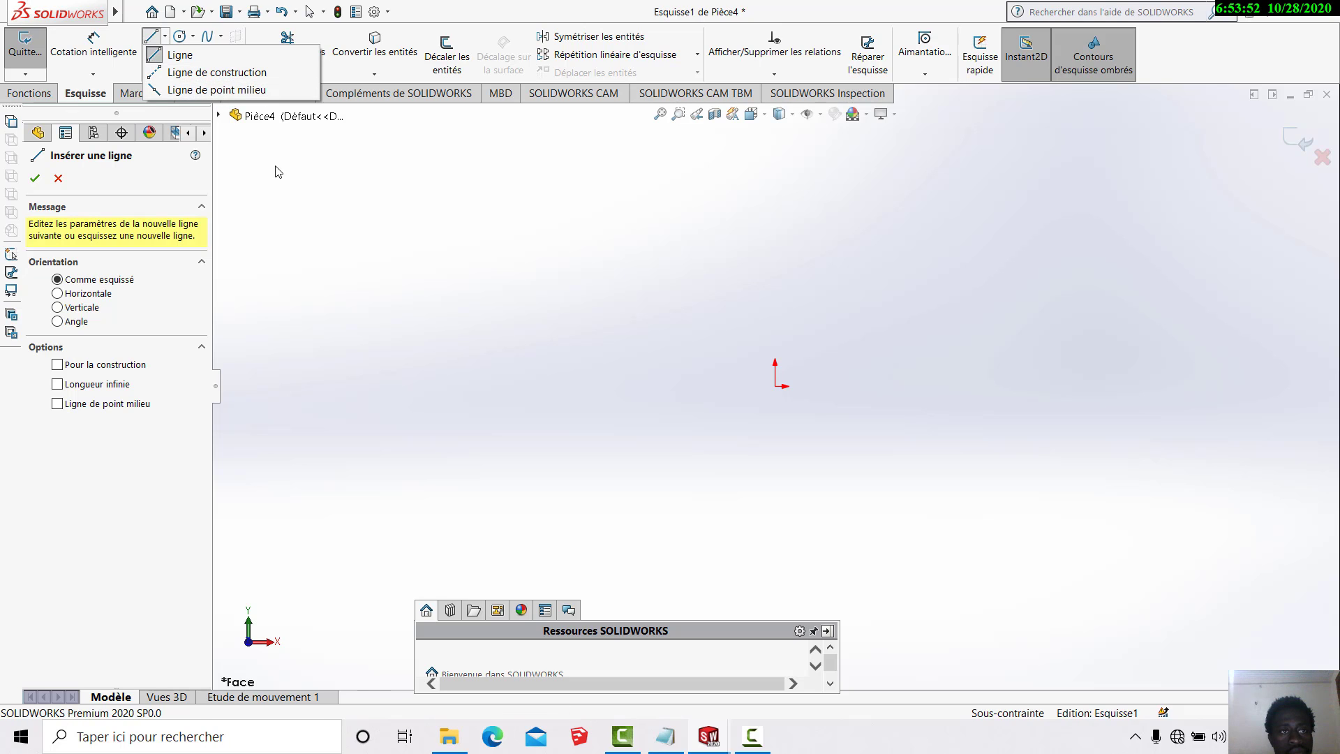
left_click(221, 36)
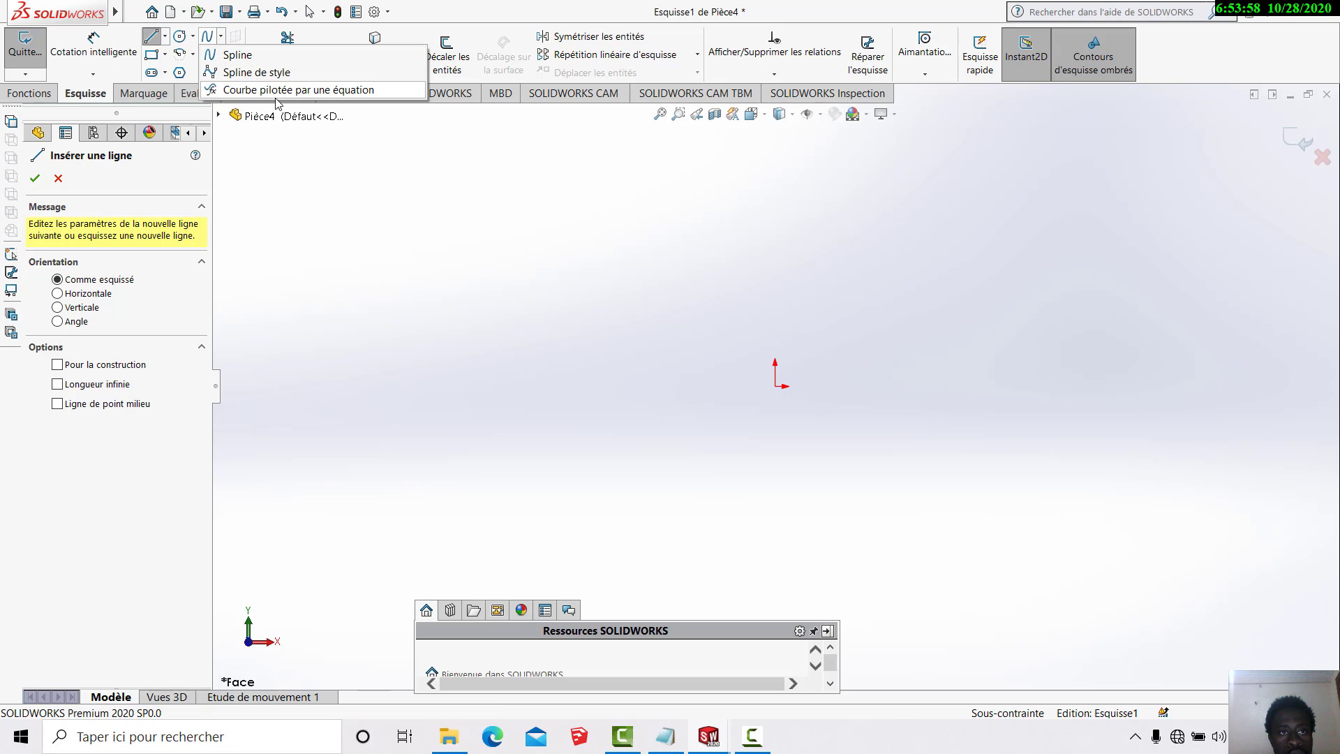
left_click(194, 56)
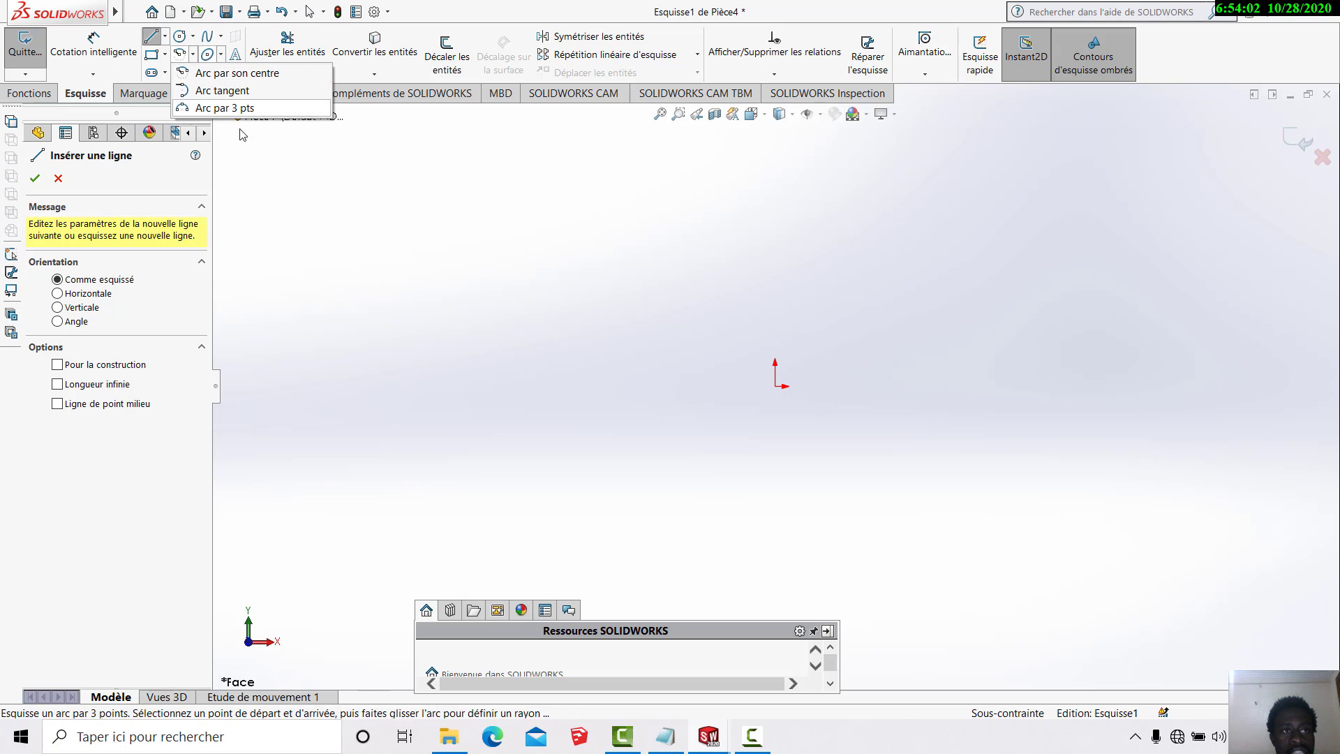
left_click(303, 233)
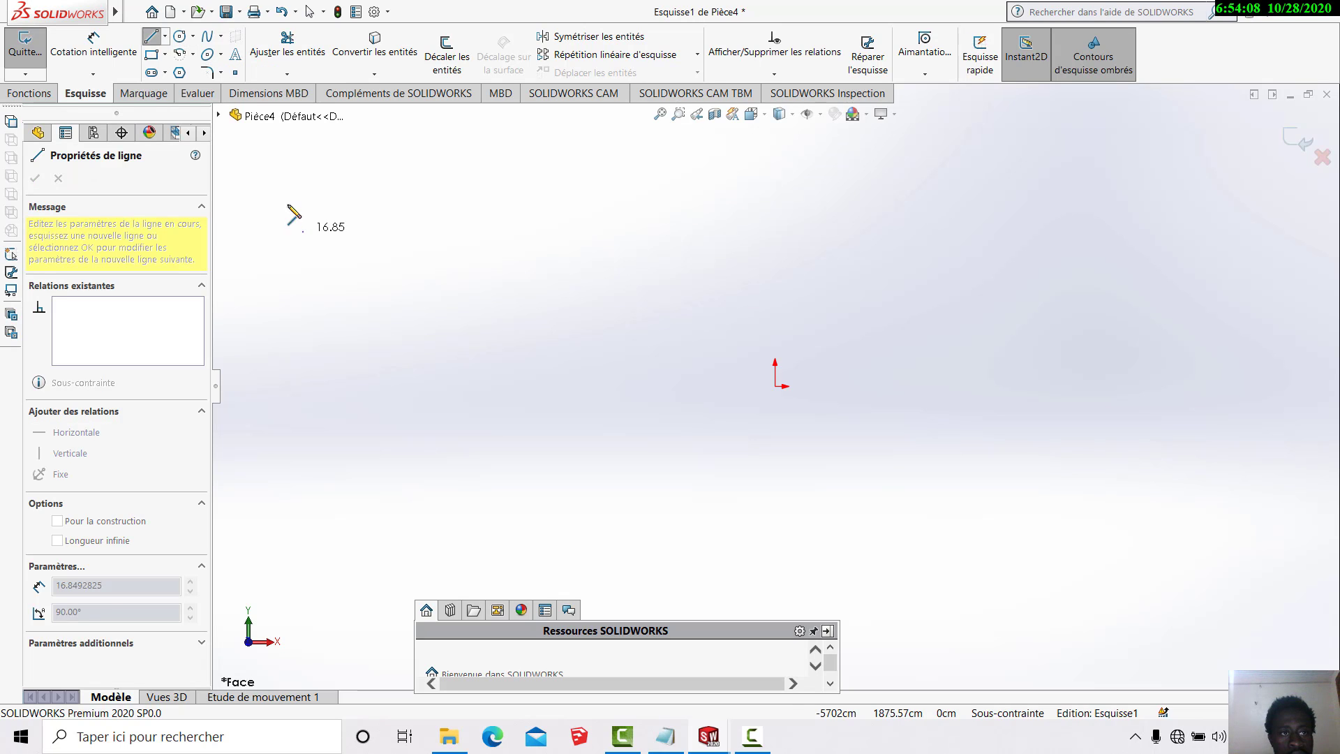
key("Escape")
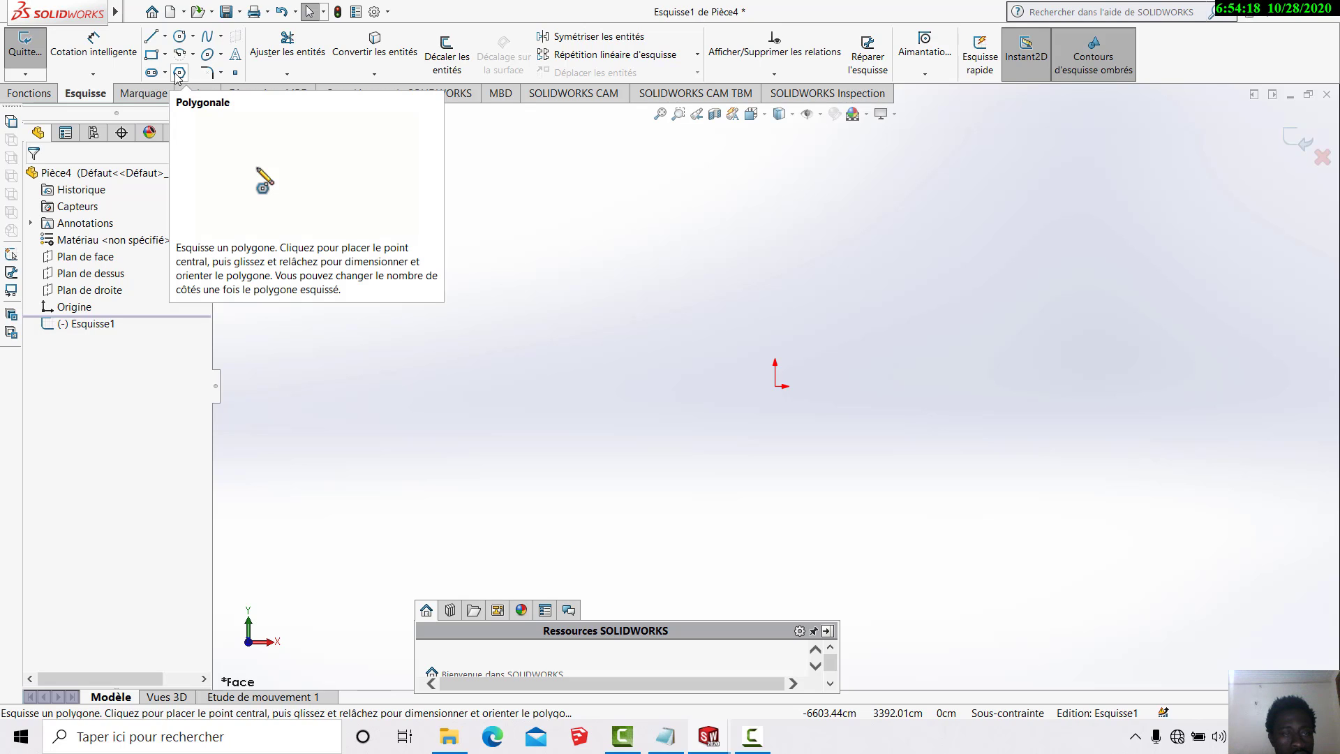
- Draw connected lines from the origin: about 20373 cm horizontally, about 14468 cm up, about 13521 cm back, and a shorter segment up
left_click(150, 39)
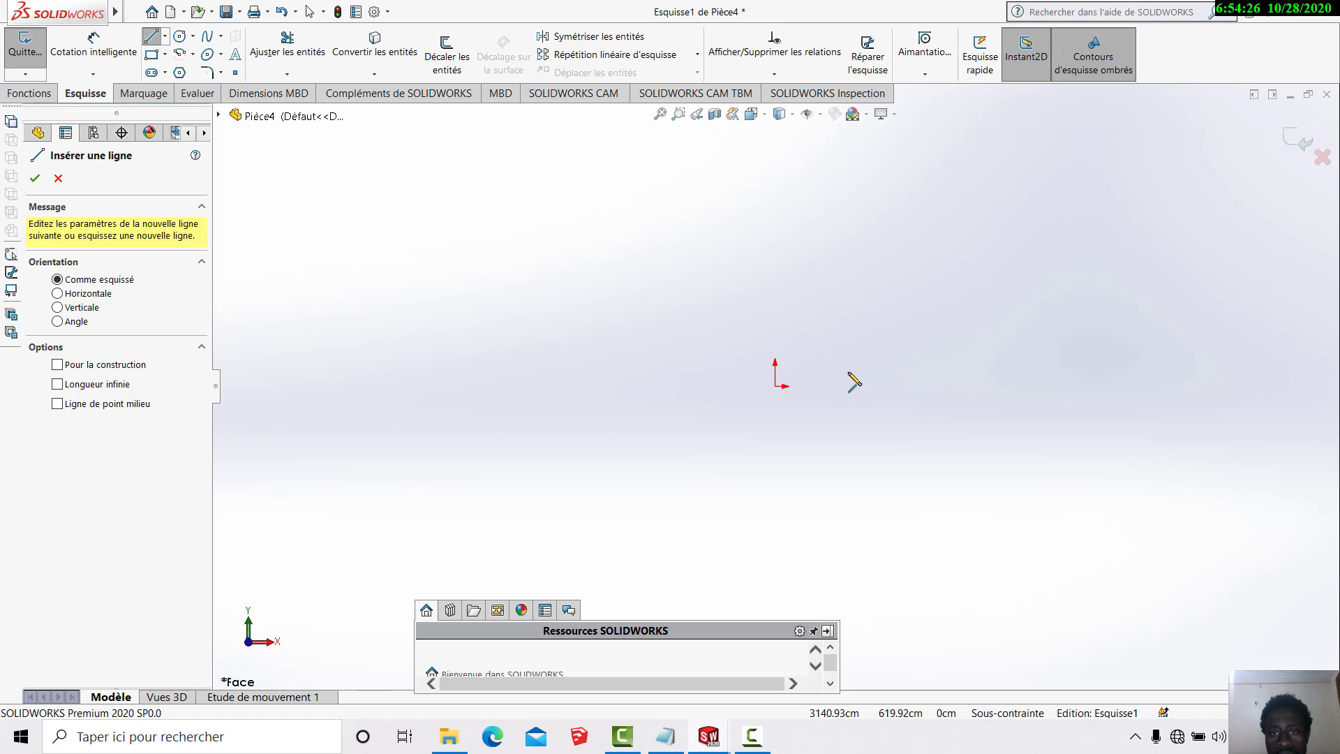
left_click(775, 387)
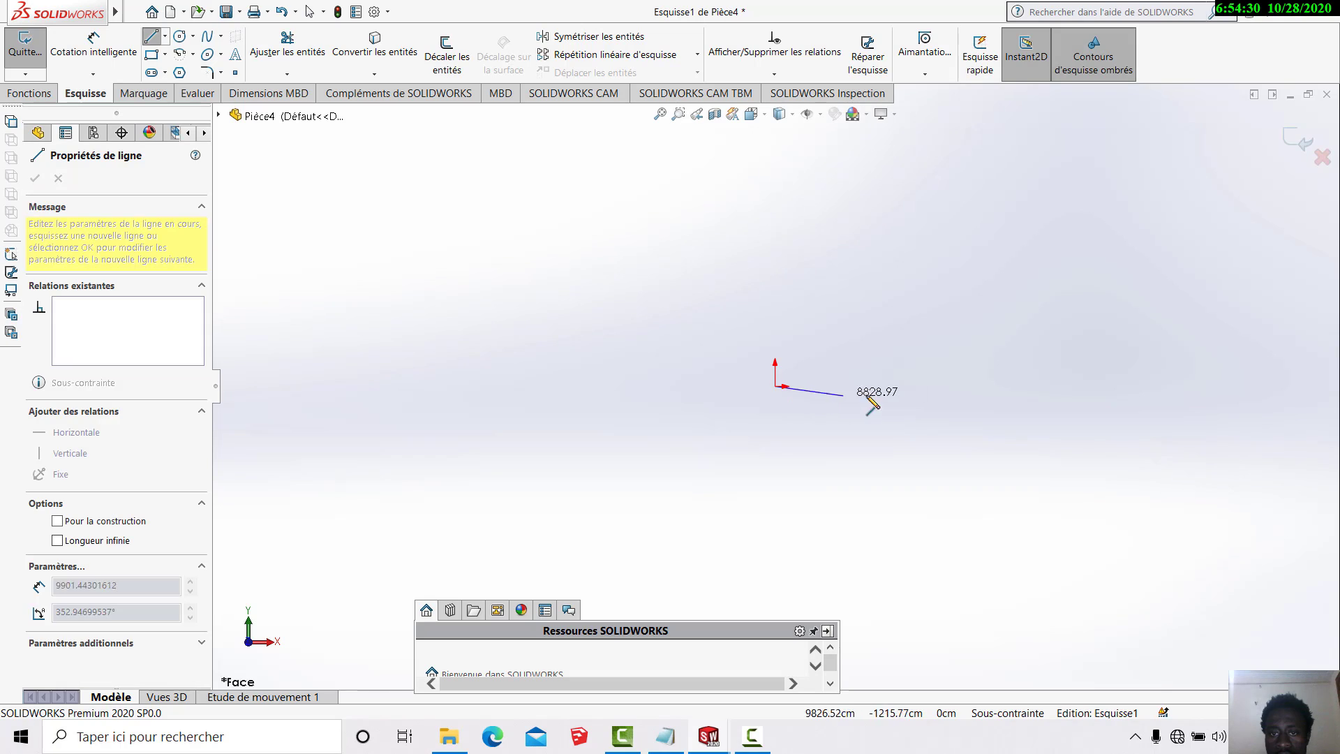
left_click(934, 386)
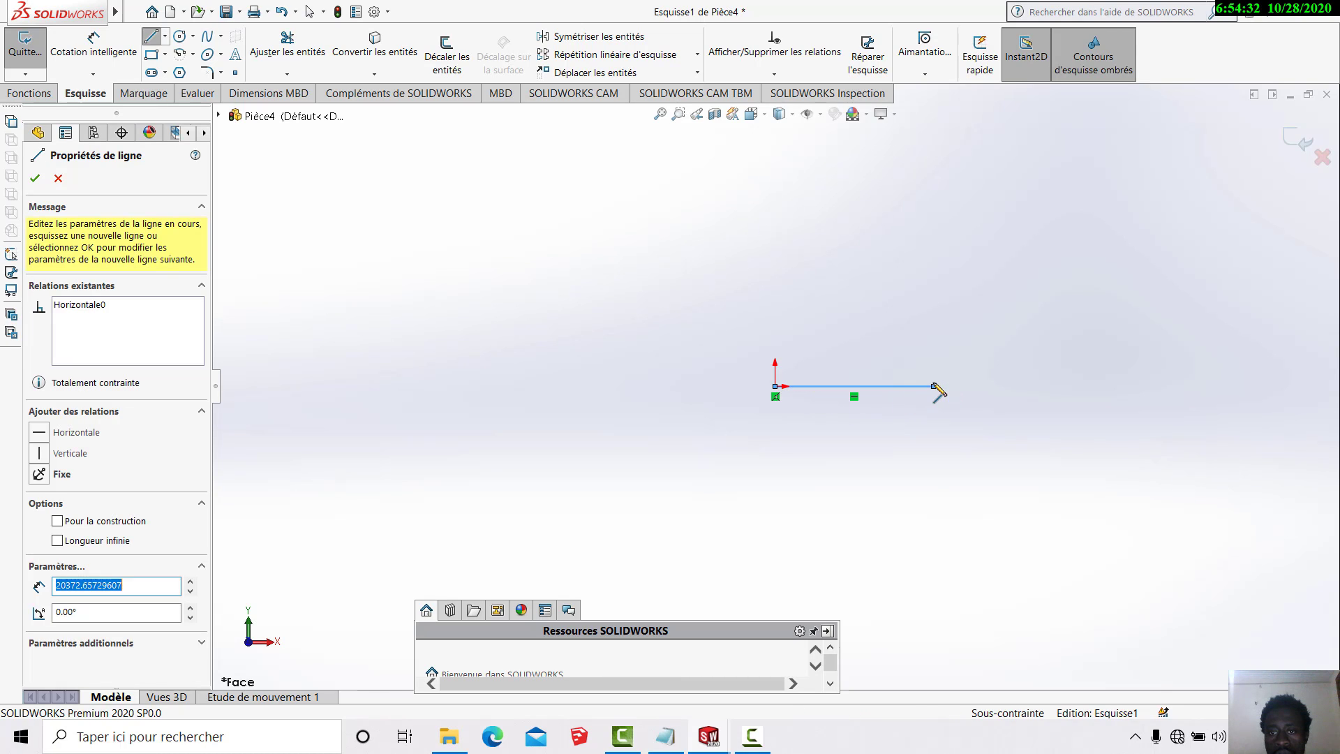
left_click(934, 274)
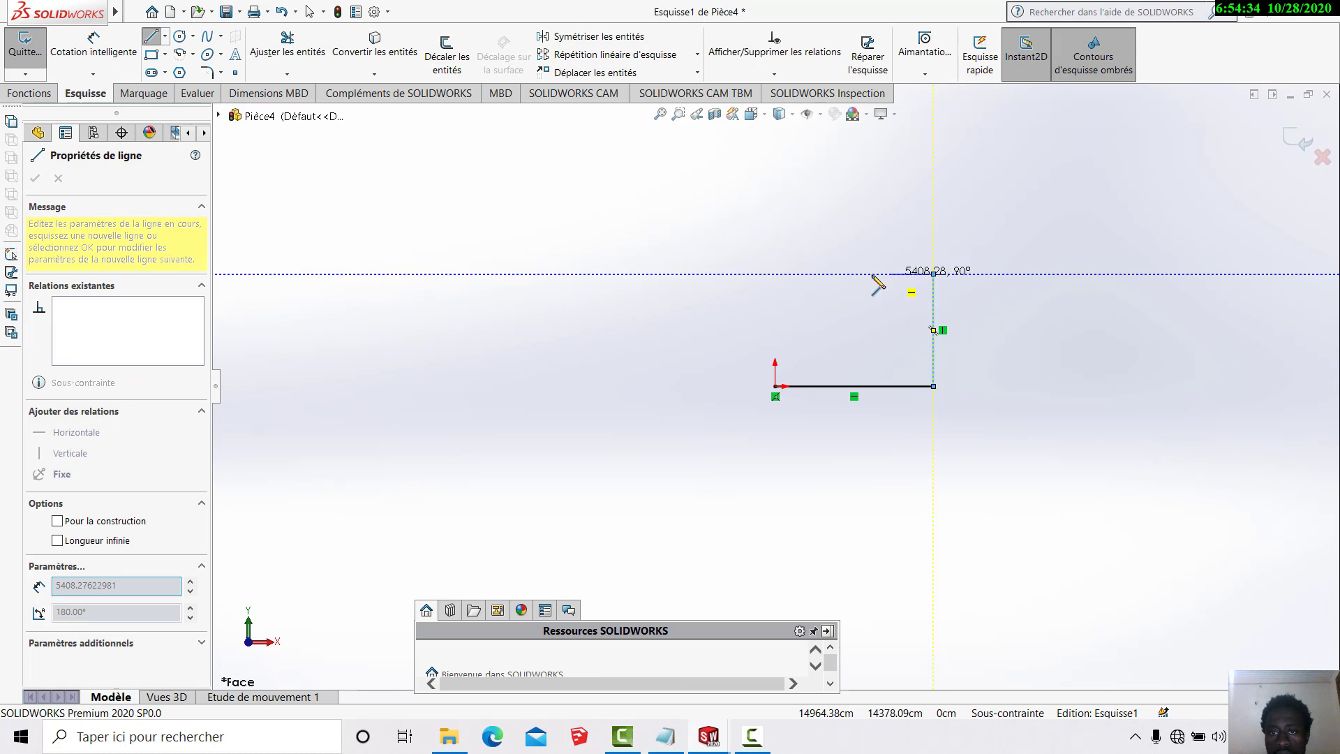
left_click(828, 274)
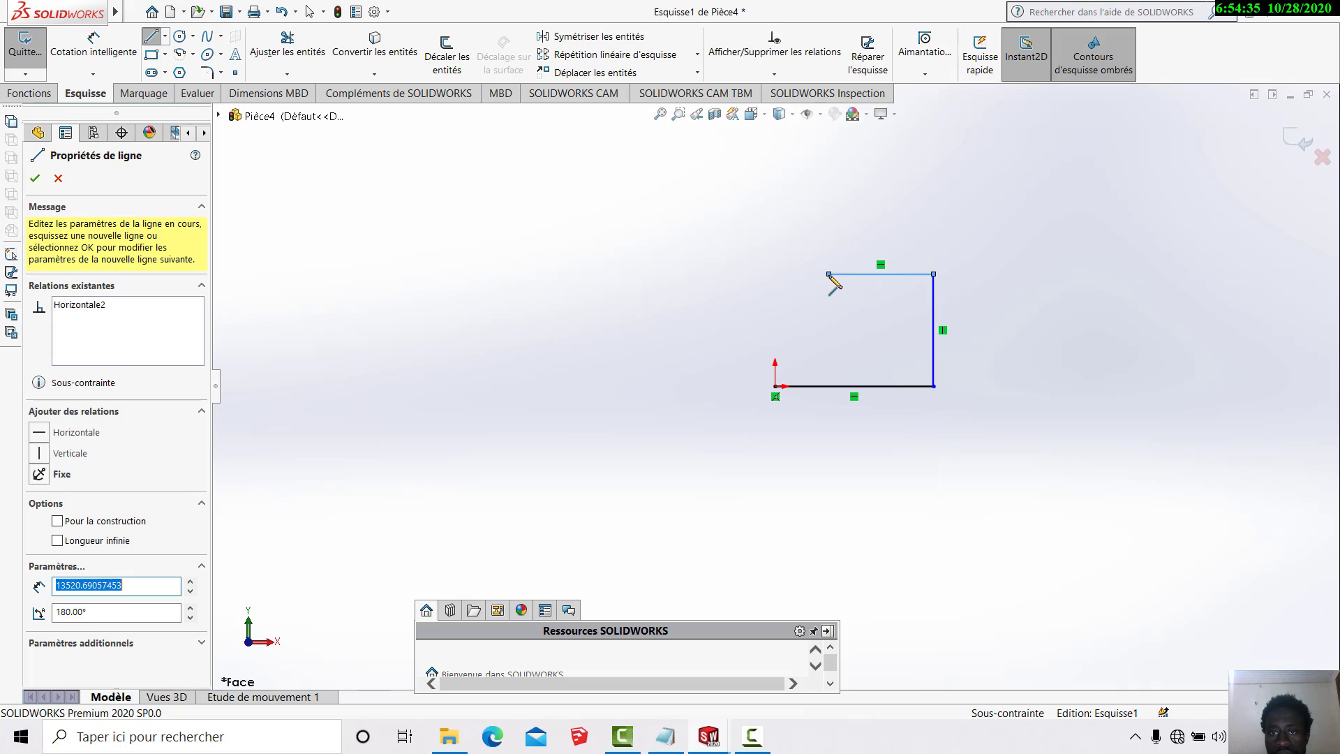
left_click(828, 201)
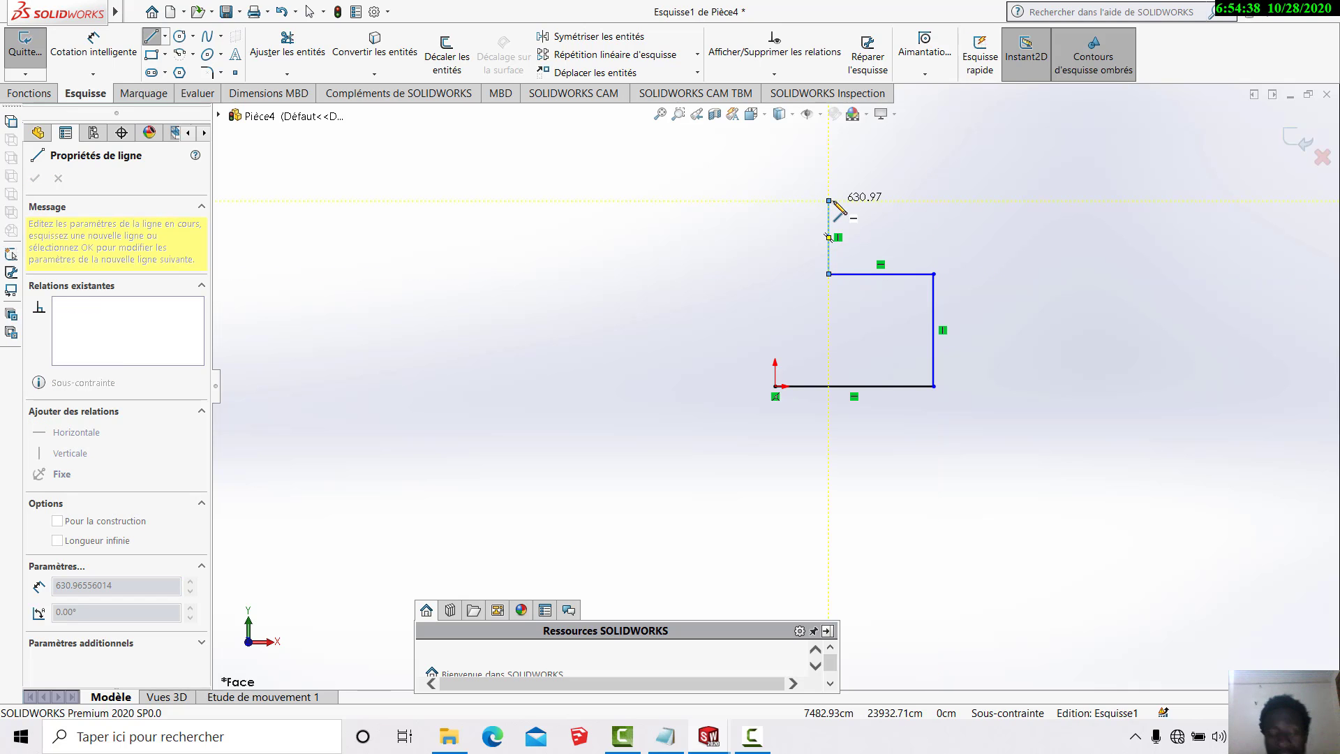
key("Escape")
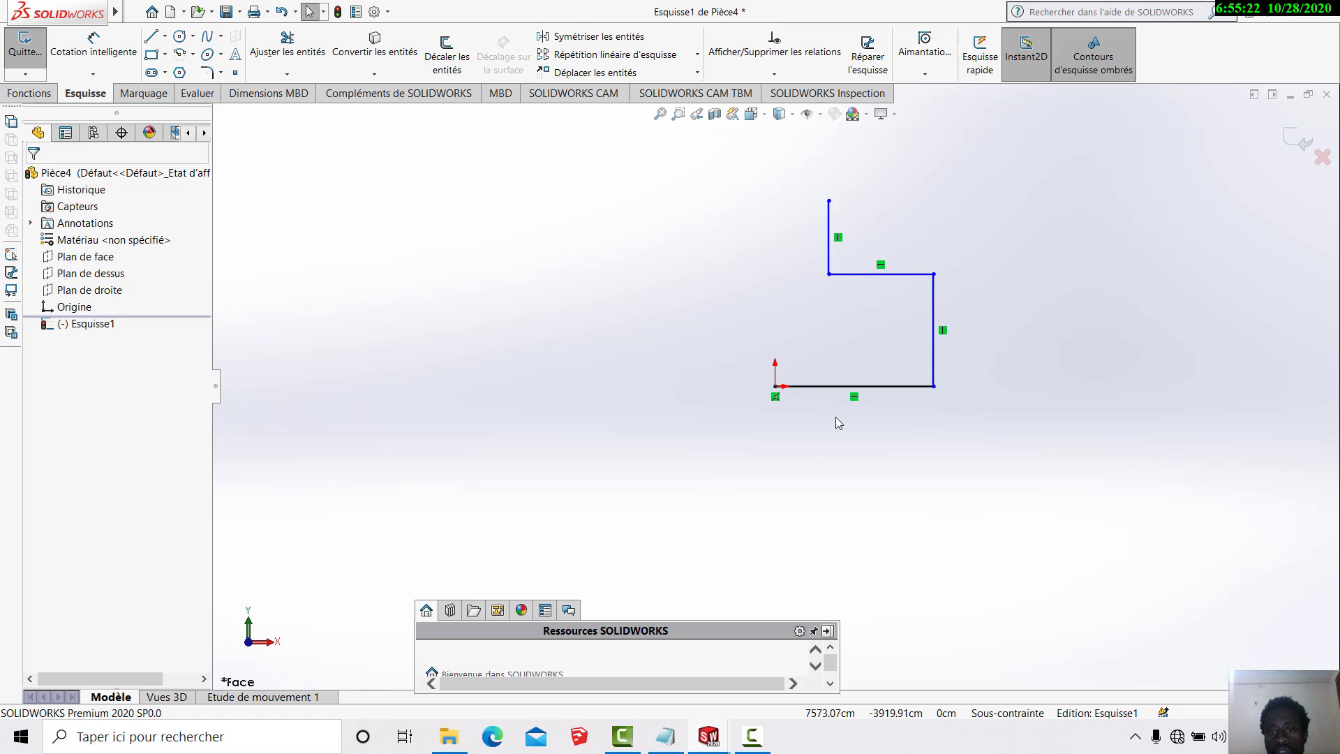
- Undo the last vertical segment and shift the remaining vertical line slightly toward the origin
left_click(854, 397)
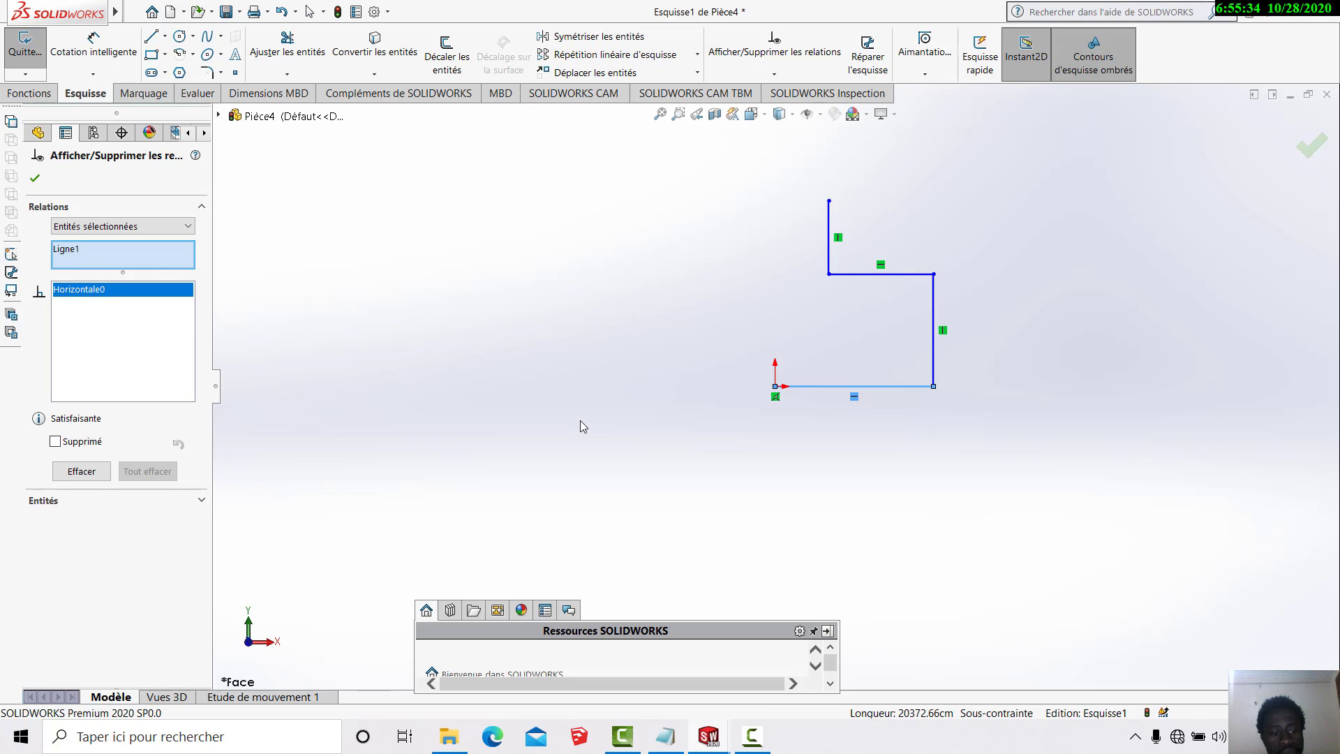
key("ctrl+z")
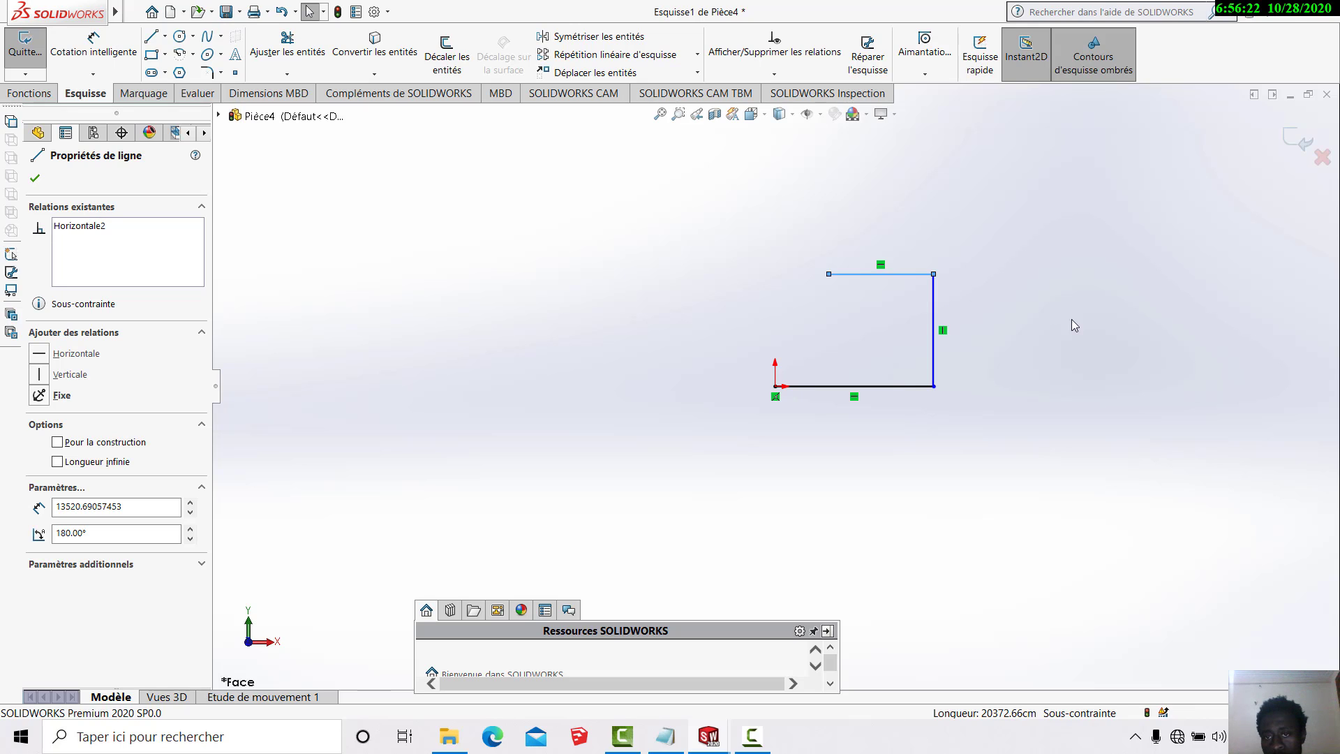
left_click(934, 300)
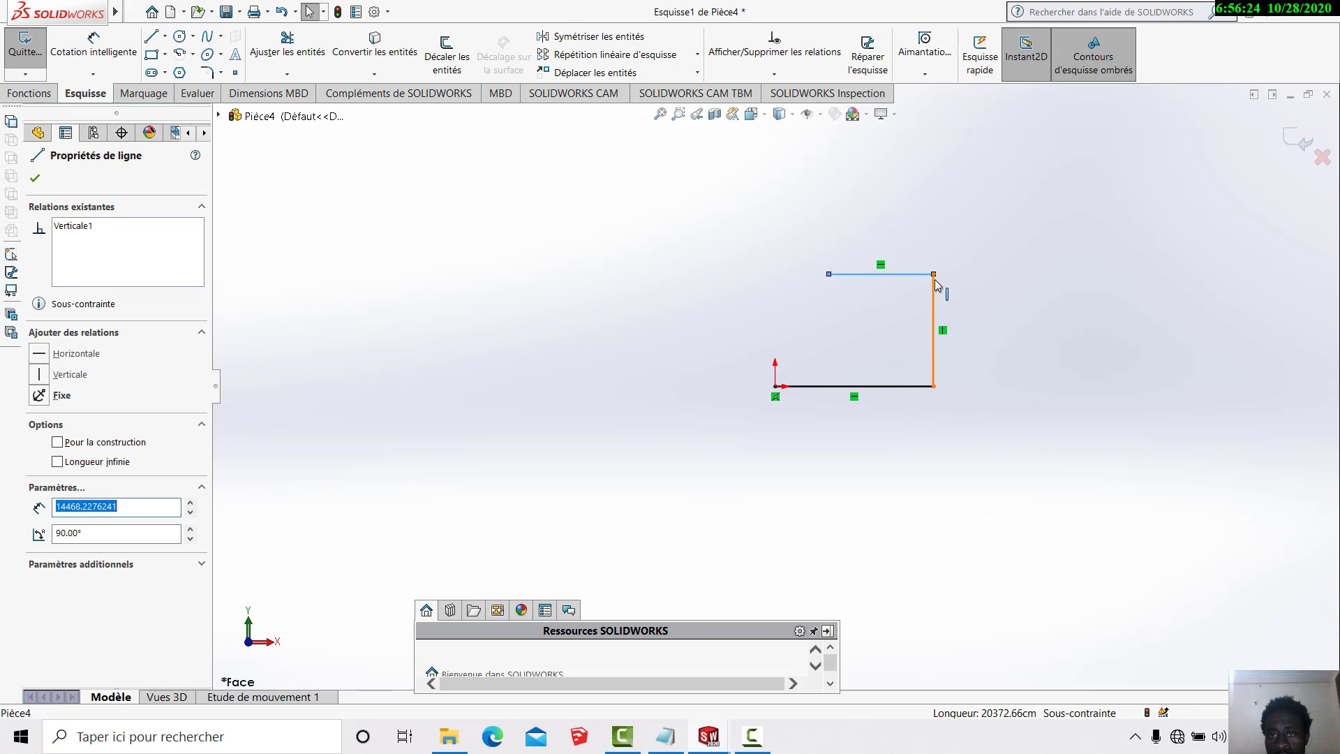
mouse_move(933, 297)
left_mouse_down()
mouse_move(744, 307)
mouse_move(998, 302)
mouse_move(740, 307)
mouse_move(990, 298)
mouse_move(930, 314)
left_mouse_up()
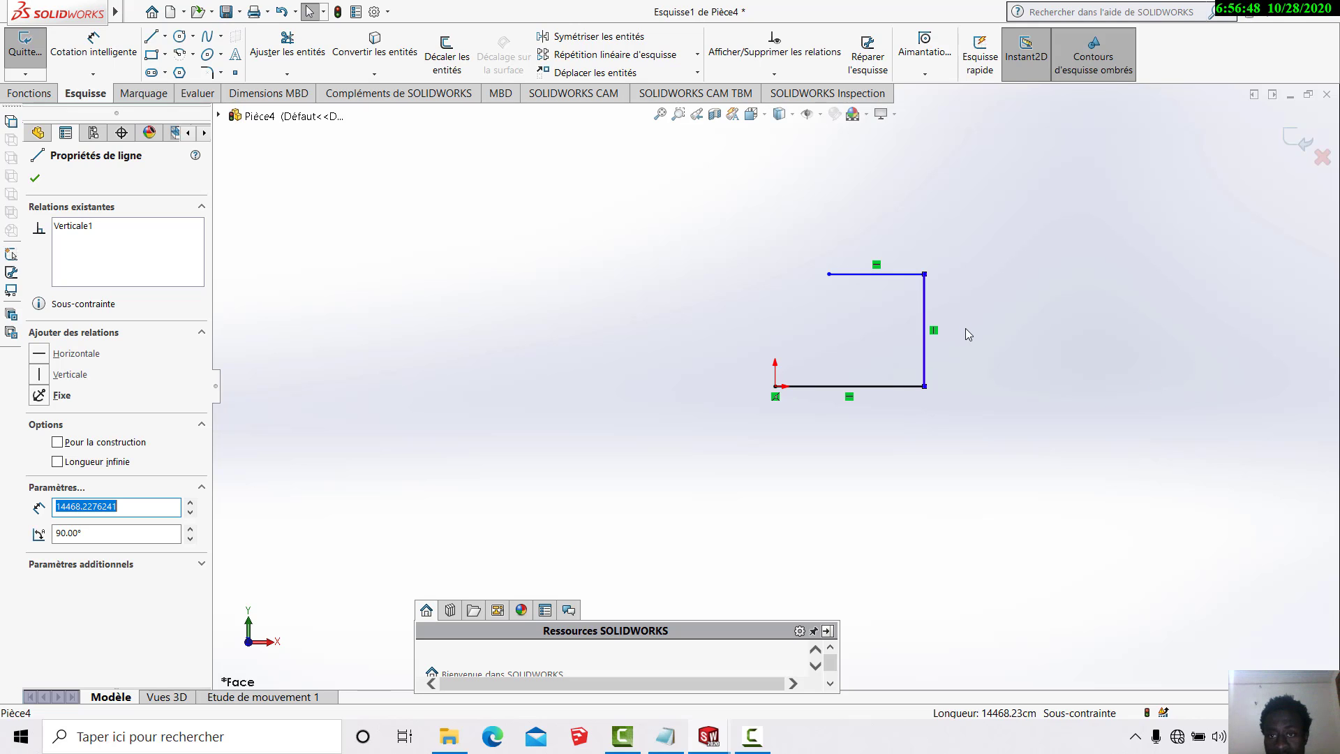
- Delete all relations of the vertical line, and undo the deletion
left_click(925, 309)
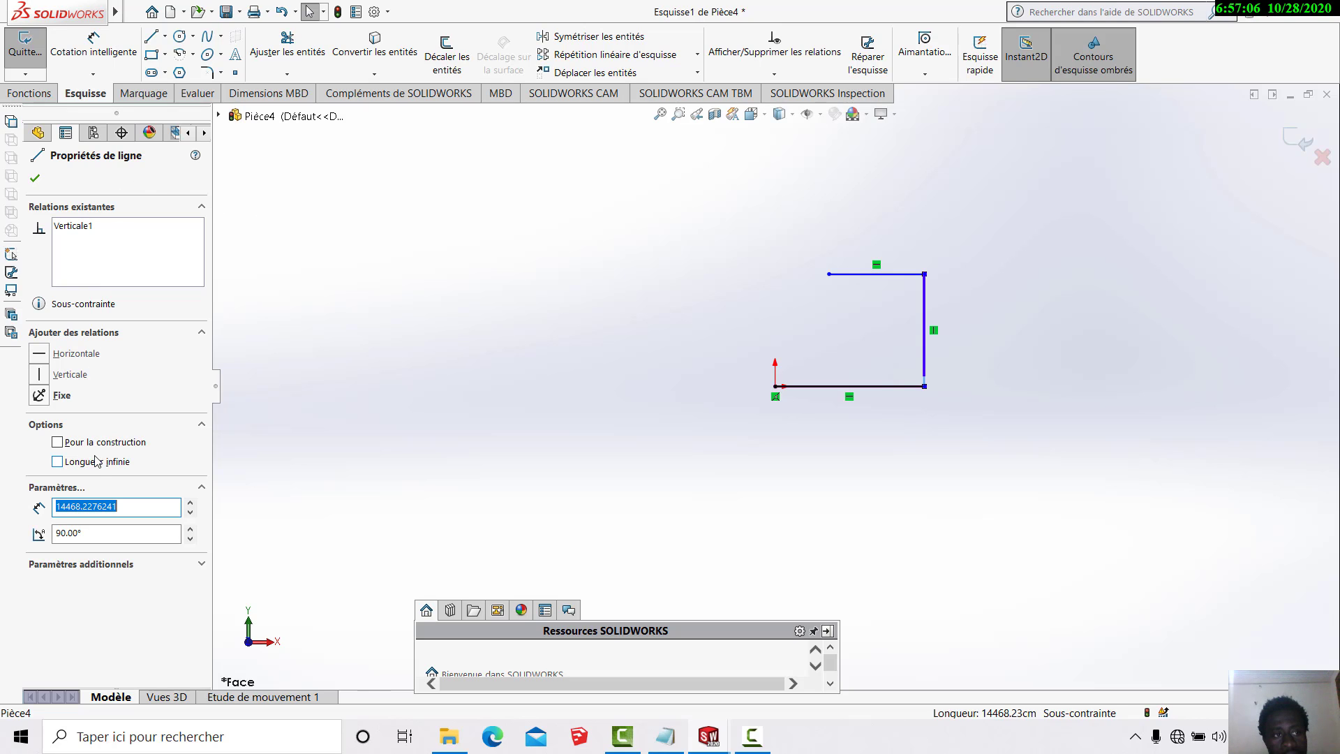
left_click(78, 230)
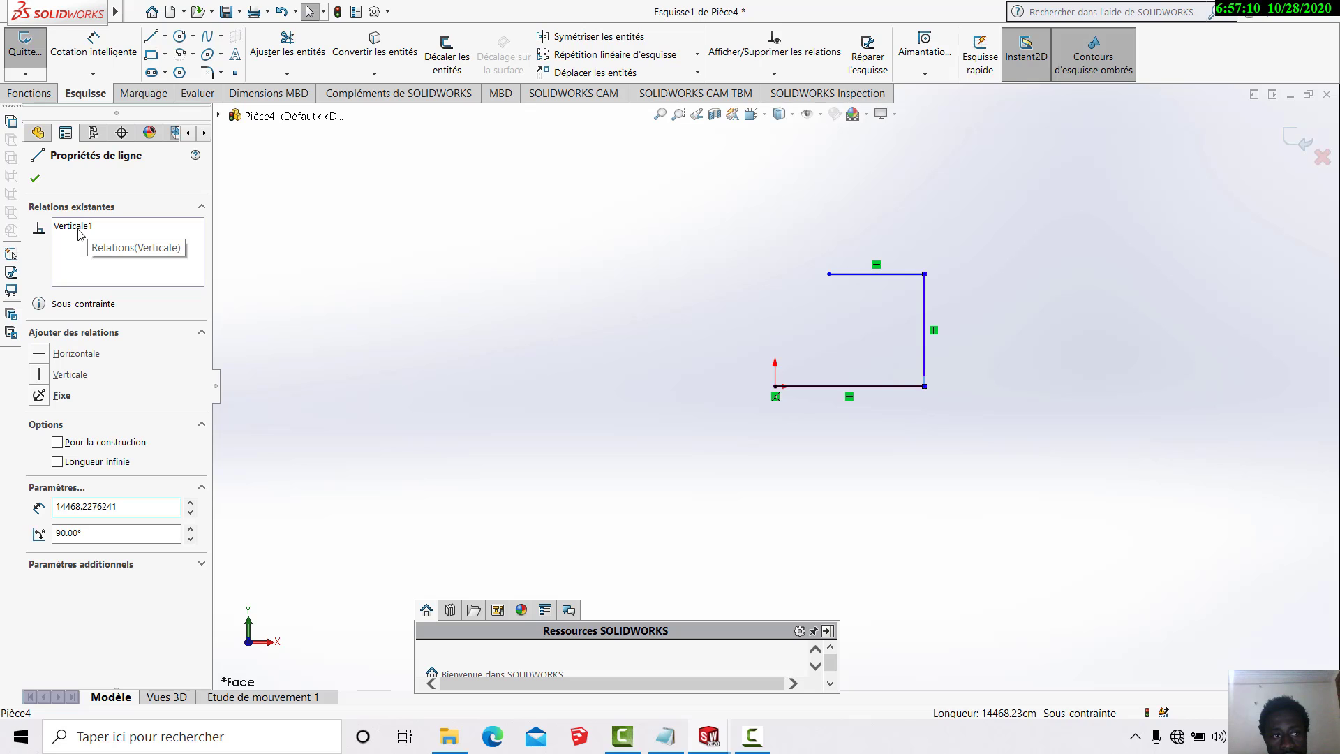
left_click(78, 228)
right_click(78, 231)
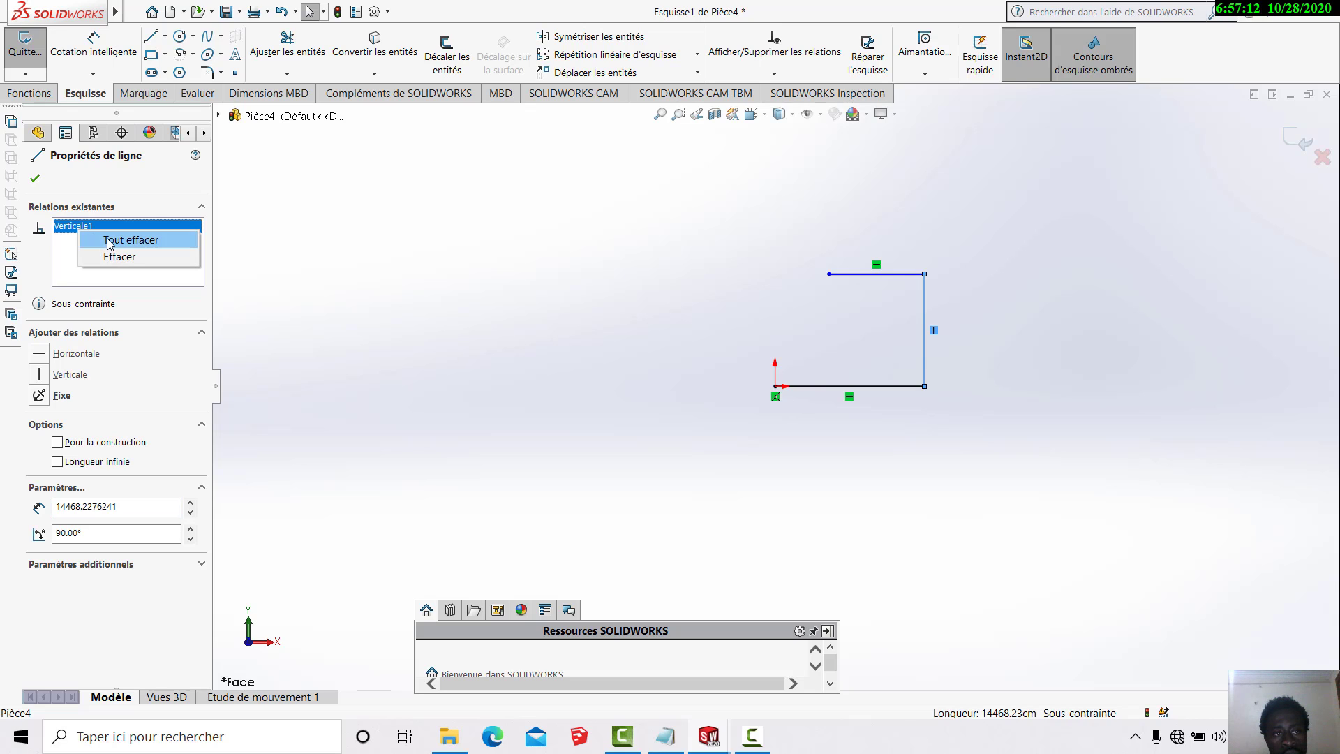
left_click(108, 242)
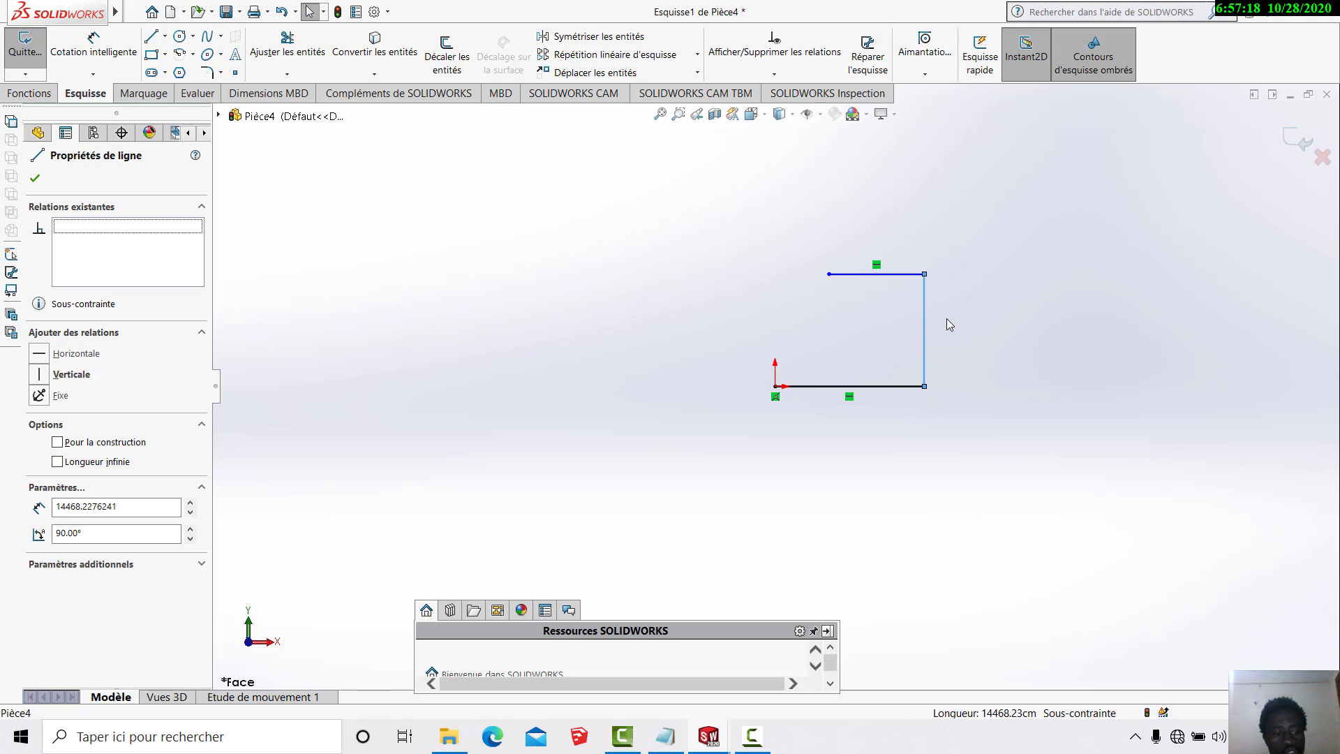
key("ctrl+z")
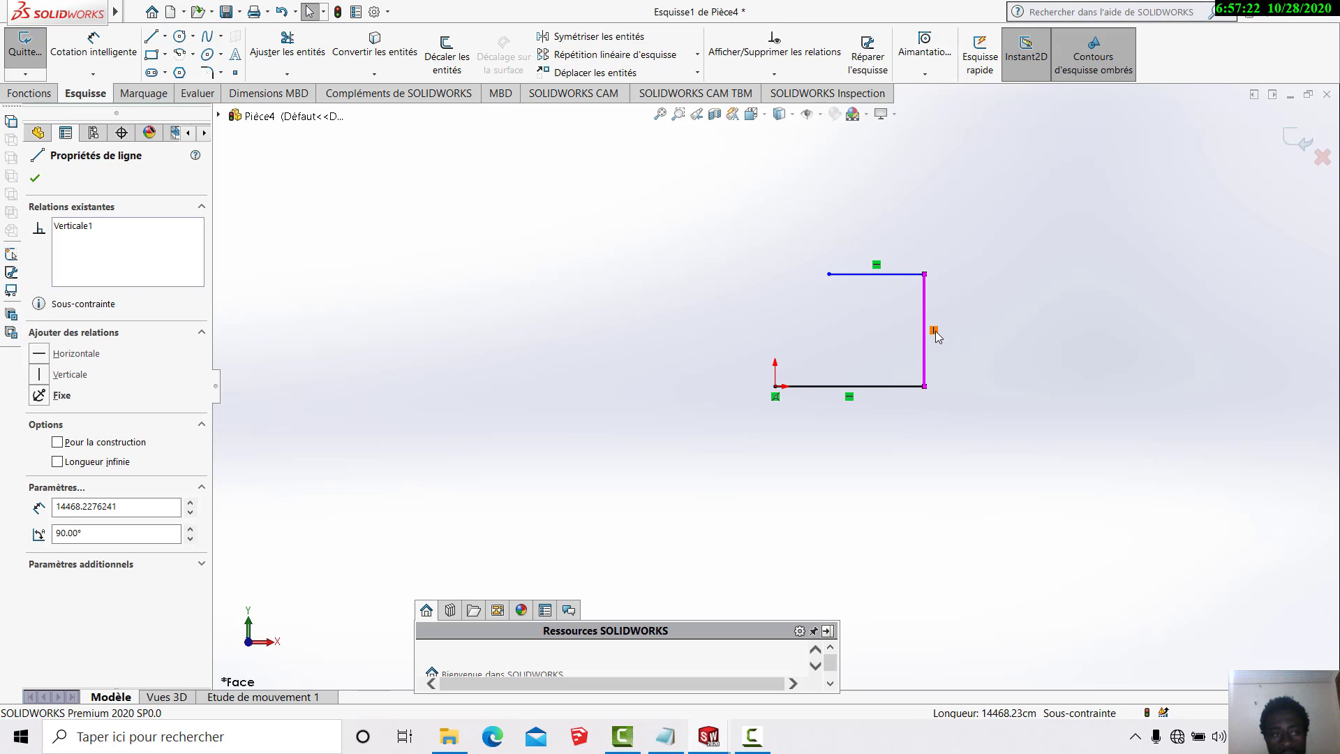
- Remove the Verticale relation from the line joining the two horizontal segments
left_click(104, 235)
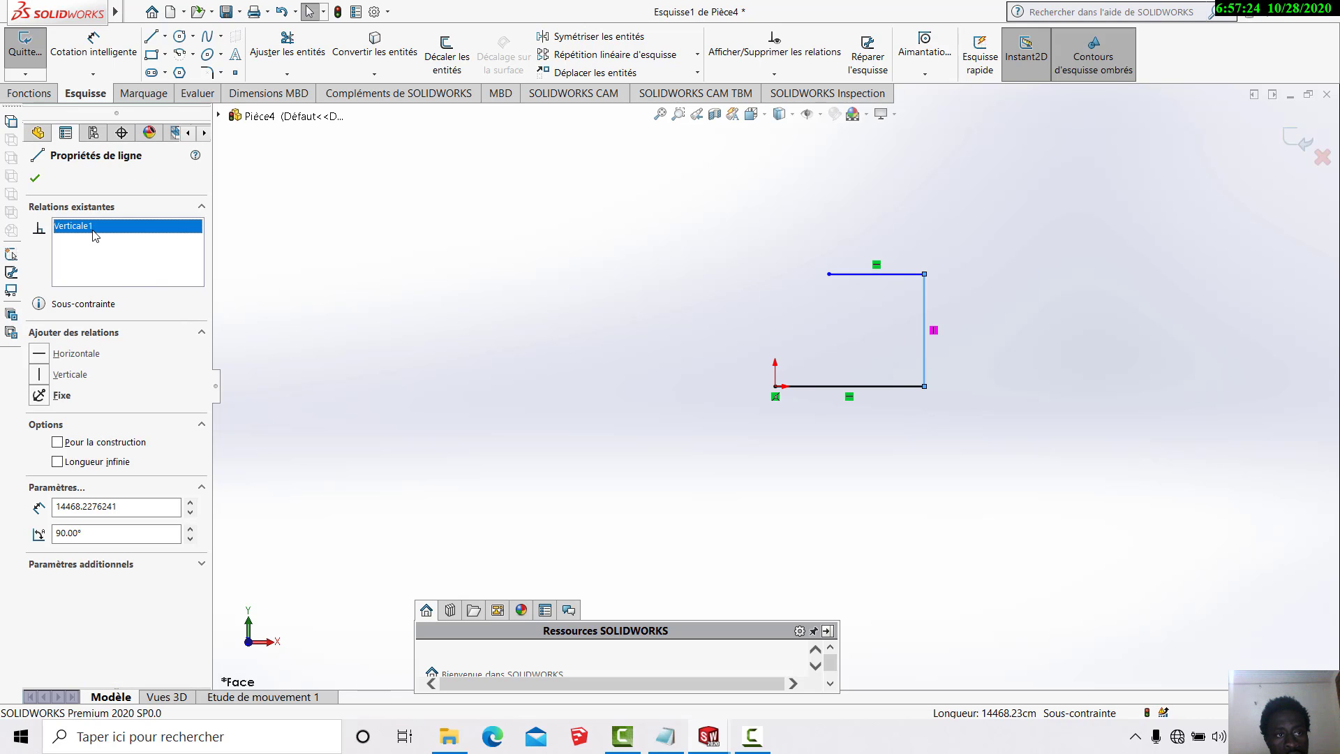
right_click(103, 236)
left_click(142, 241)
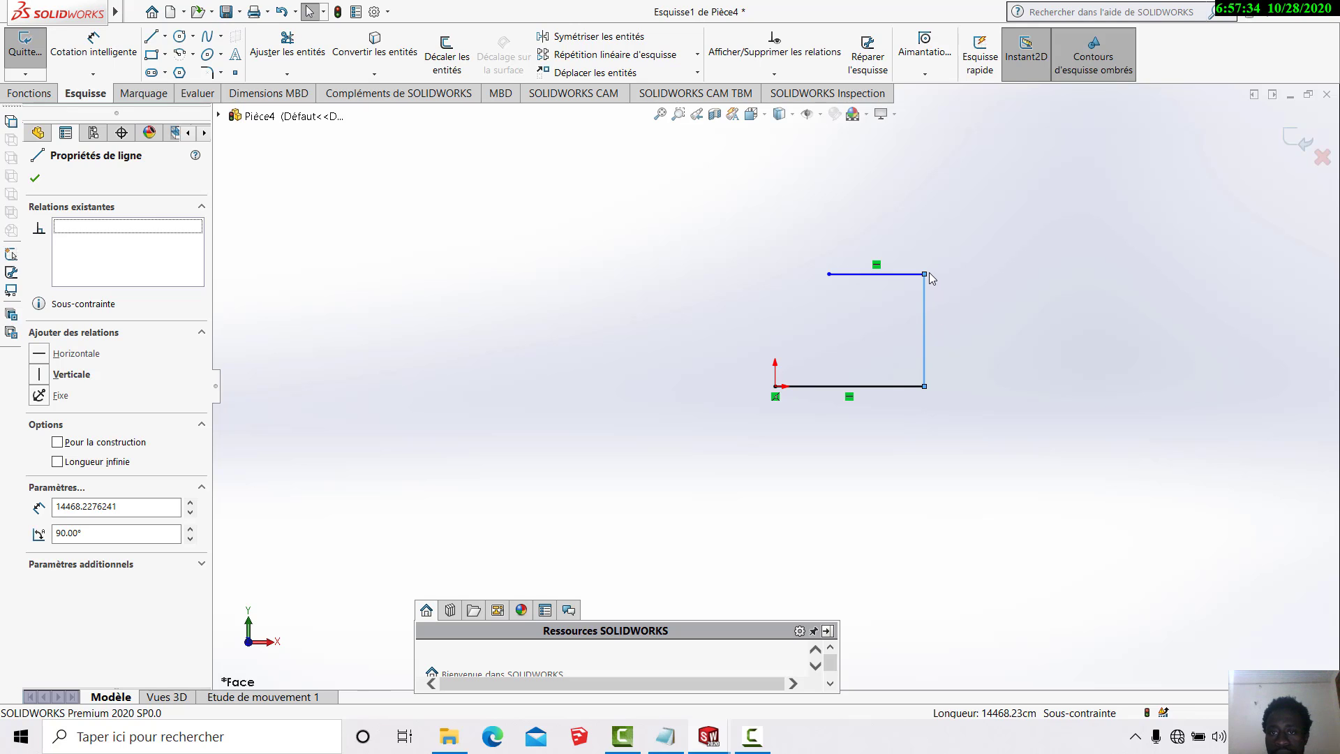
- Move the freed line's upper endpoint around and back above the base line's end, and raise the top line to about Y 14829 cm
mouse_move(924, 275)
left_mouse_down()
mouse_move(837, 300)
mouse_move(820, 388)
mouse_move(816, 378)
left_mouse_up()
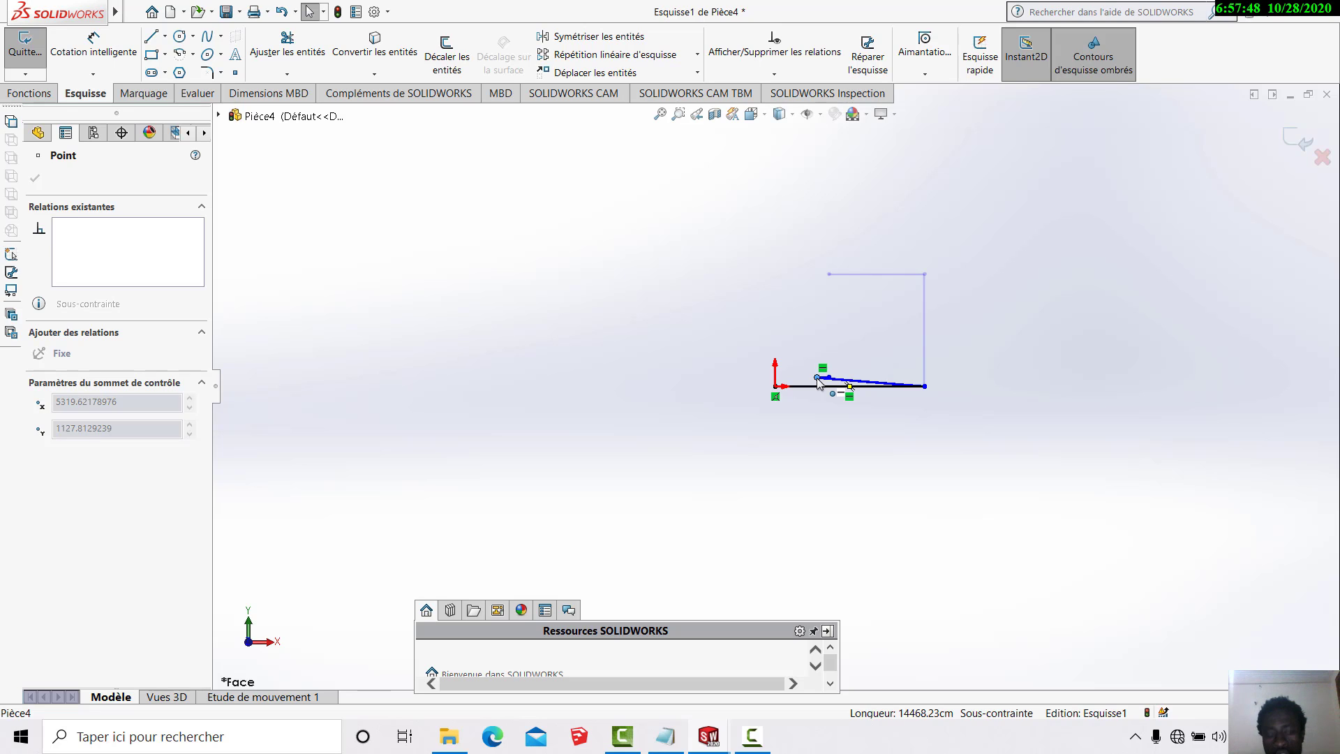
mouse_move(817, 379)
left_mouse_down()
mouse_move(831, 314)
mouse_move(883, 283)
mouse_move(957, 277)
mouse_move(1076, 314)
mouse_move(1108, 385)
left_mouse_up()
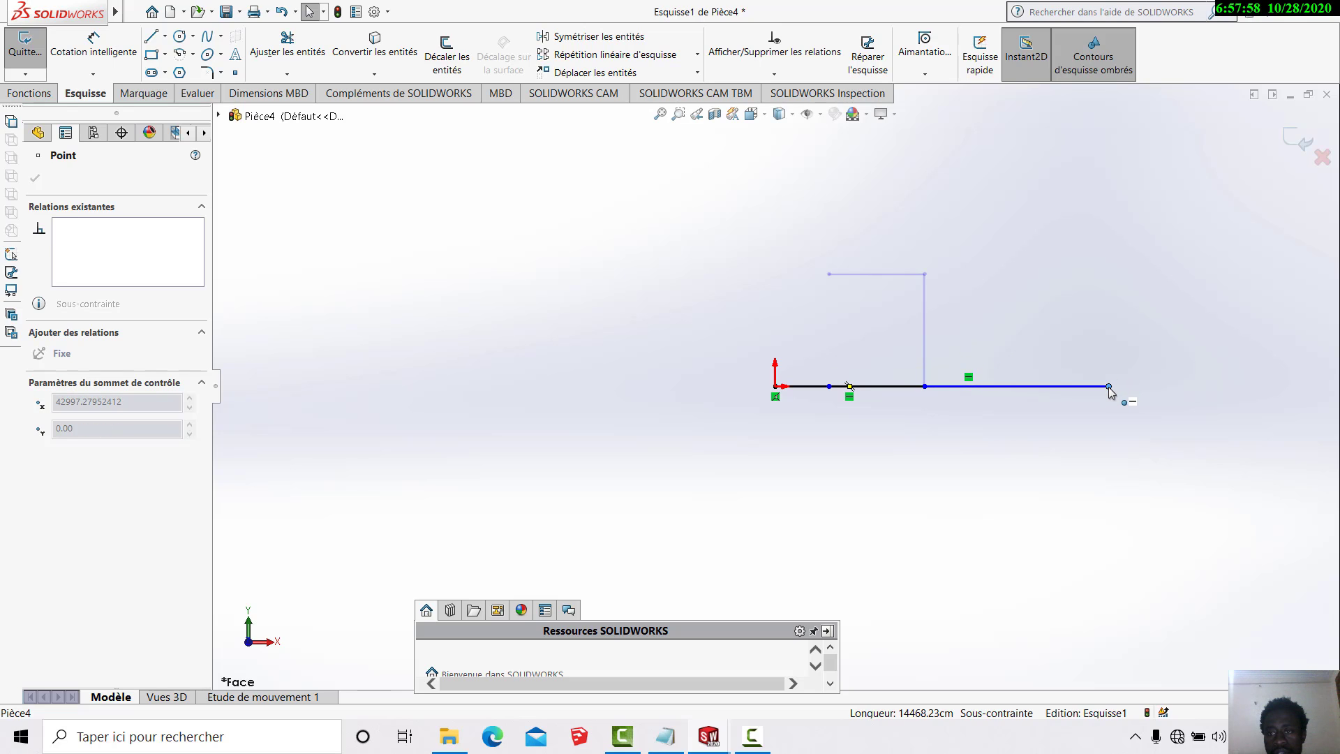
mouse_move(1108, 386)
left_mouse_down()
mouse_move(1091, 308)
mouse_move(1007, 254)
mouse_move(947, 243)
mouse_move(923, 278)
left_mouse_up()
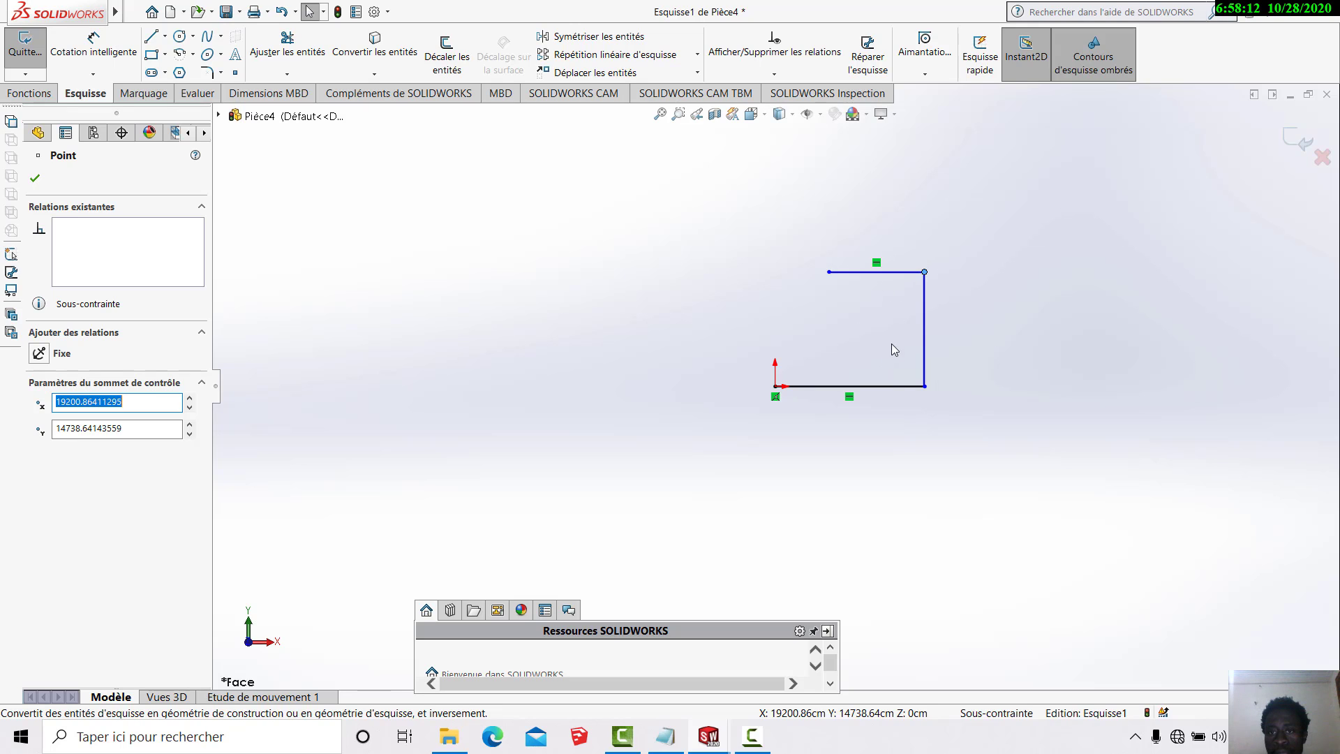
left_click(878, 273)
mouse_move(877, 292)
left_mouse_down()
mouse_move(881, 316)
mouse_move(878, 259)
mouse_move(877, 272)
left_mouse_up()
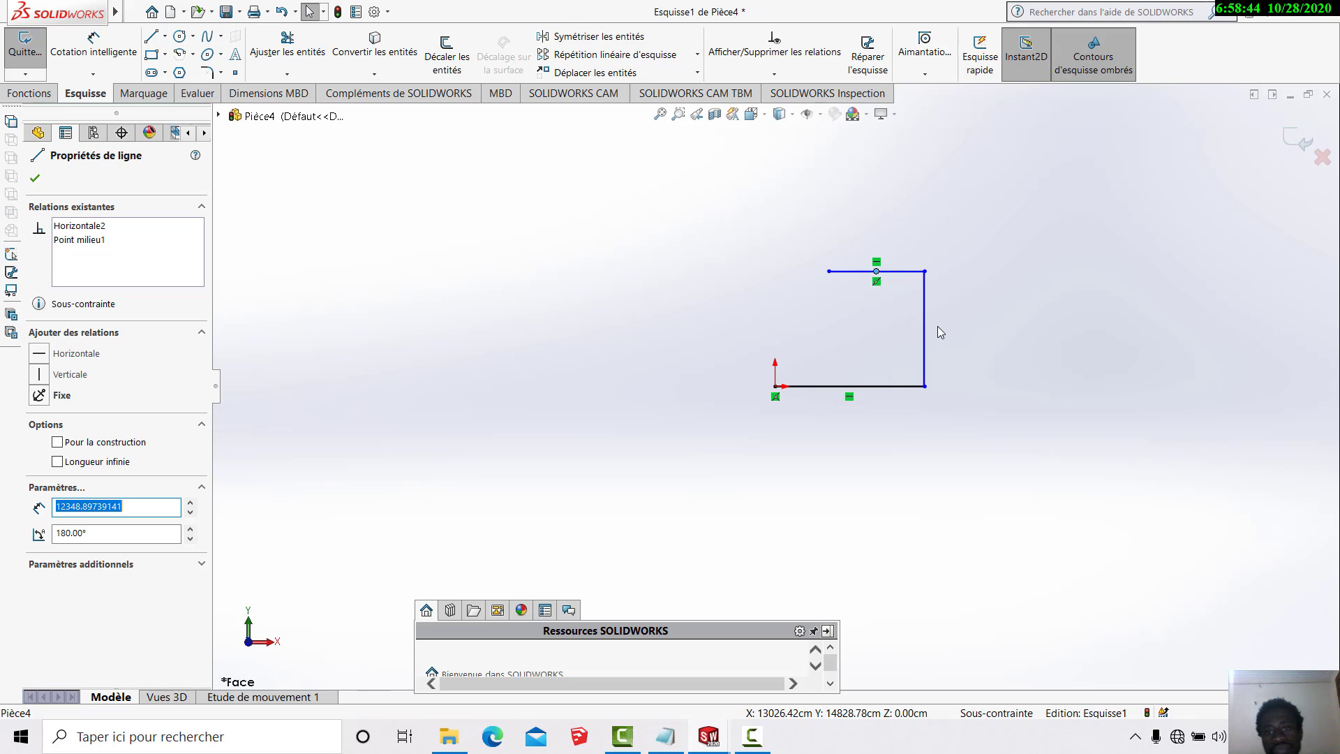
- Sketch a corner rectangle in the empty area to the left of the profile and apply the Fixe relation to its sides
scroll(947, 317, "down", 1)
scroll(921, 314, "down", 1)
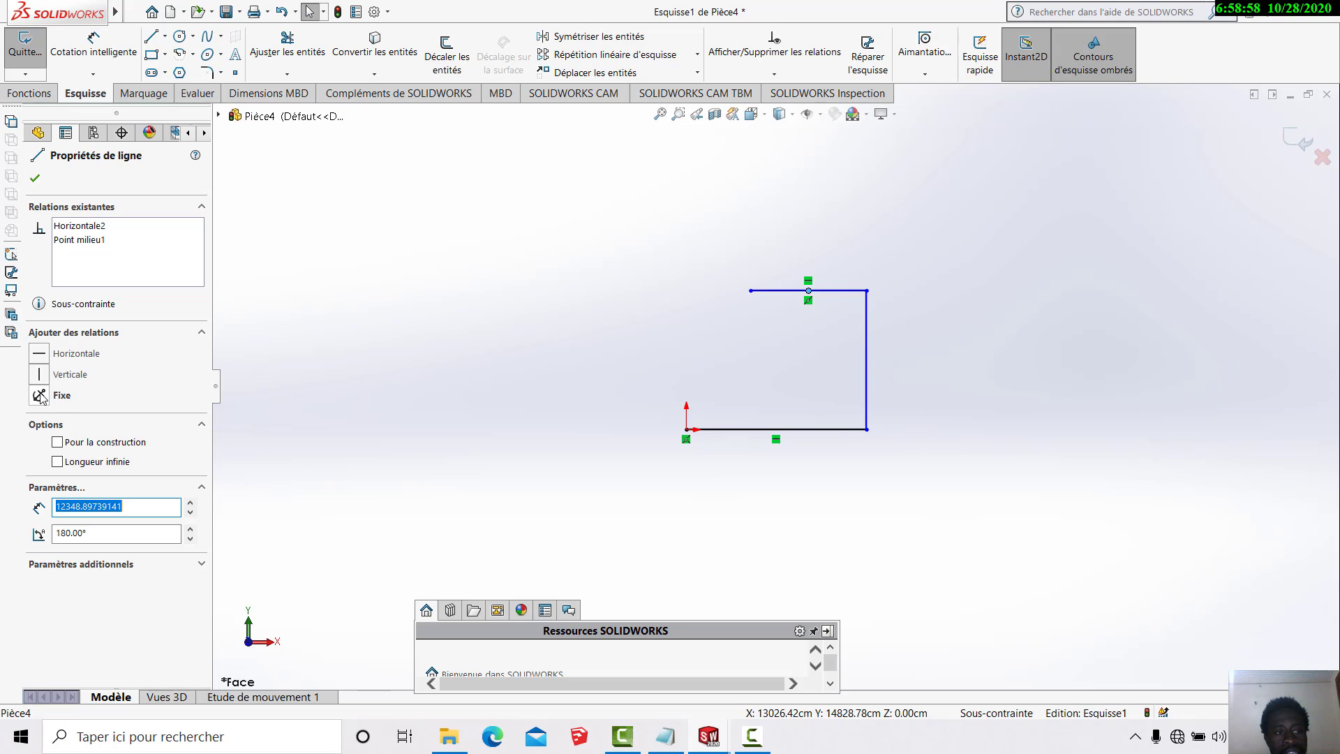
left_click(154, 54)
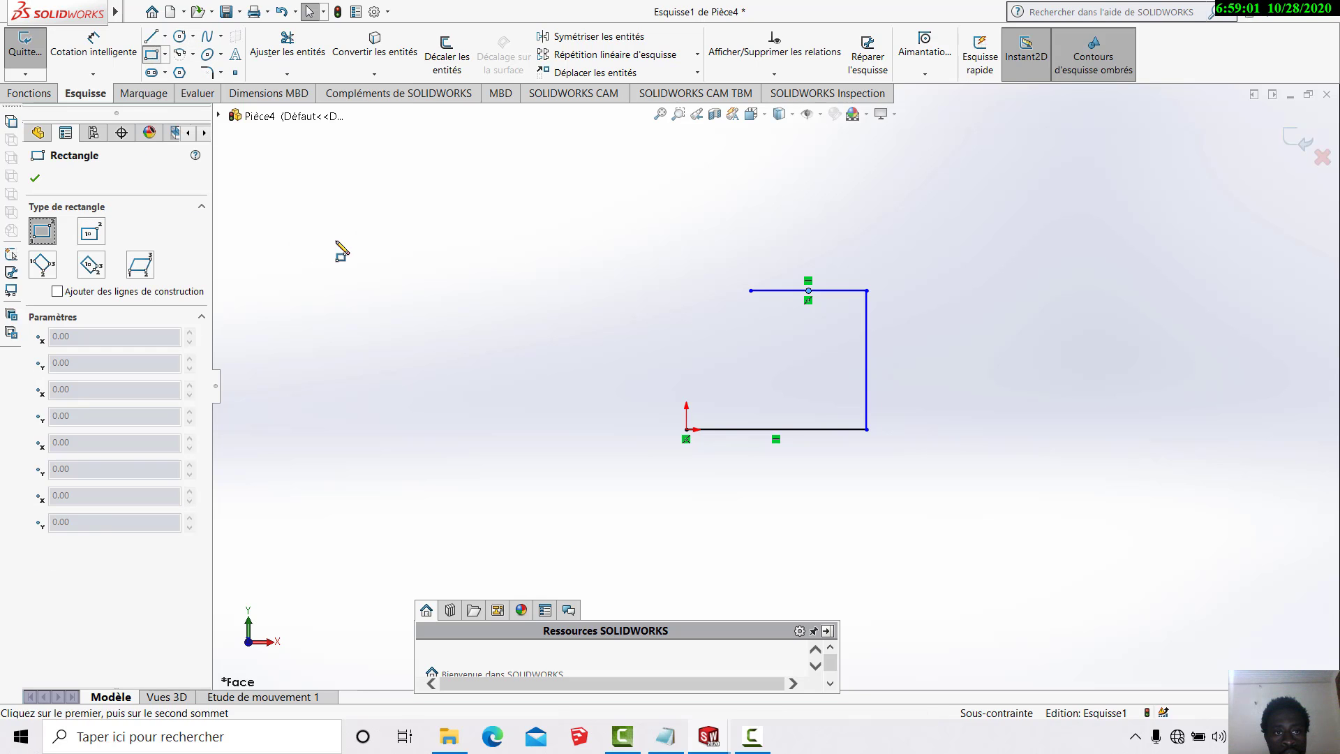
left_click(379, 237)
left_click(563, 347)
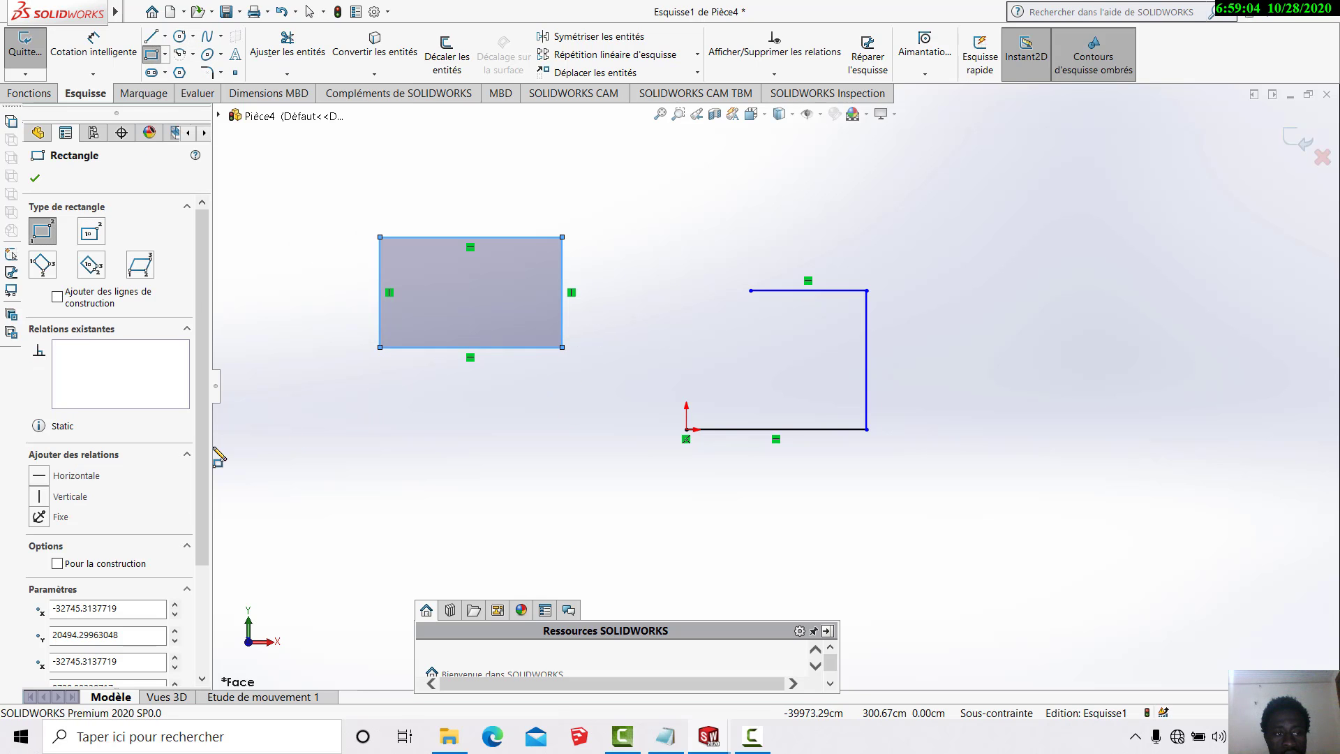
left_click(39, 516)
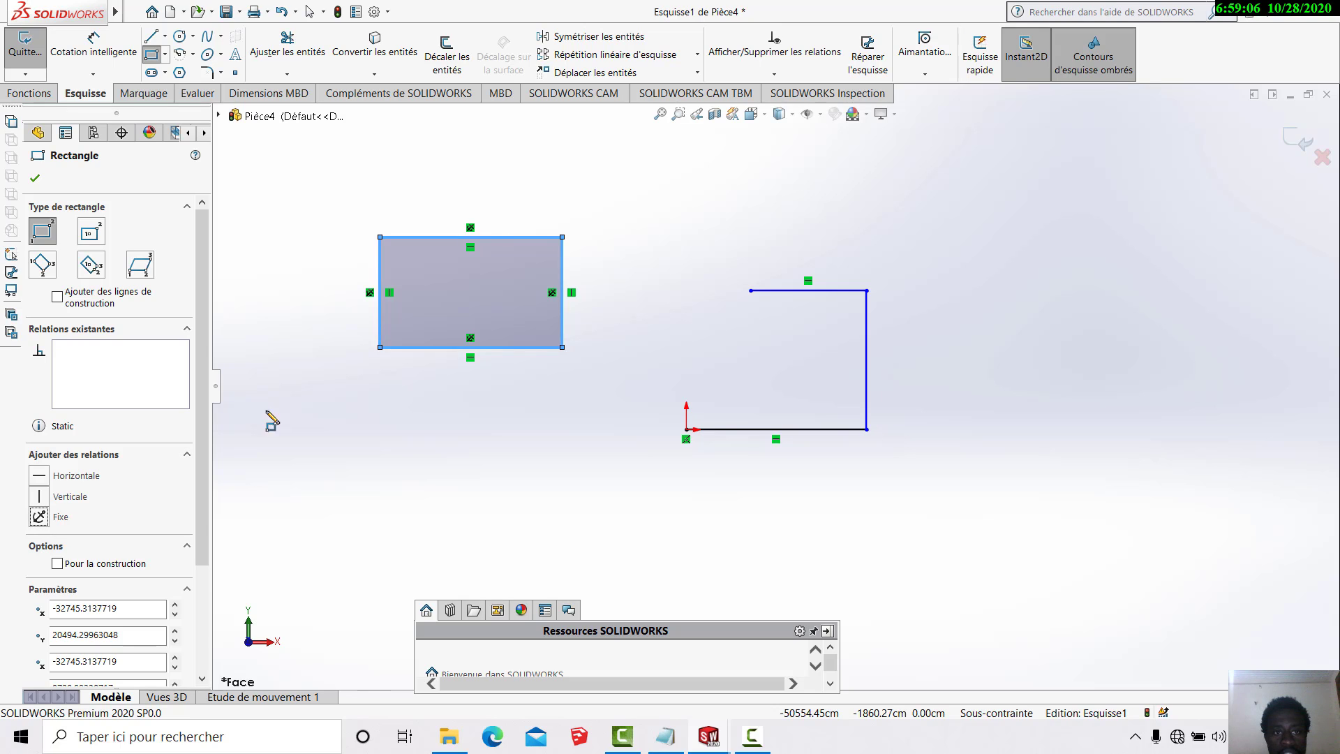
- Remove the Fixe relations from all four sides of the rectangle
scroll(448, 226, "up", 2)
scroll(556, 301, "down", 3)
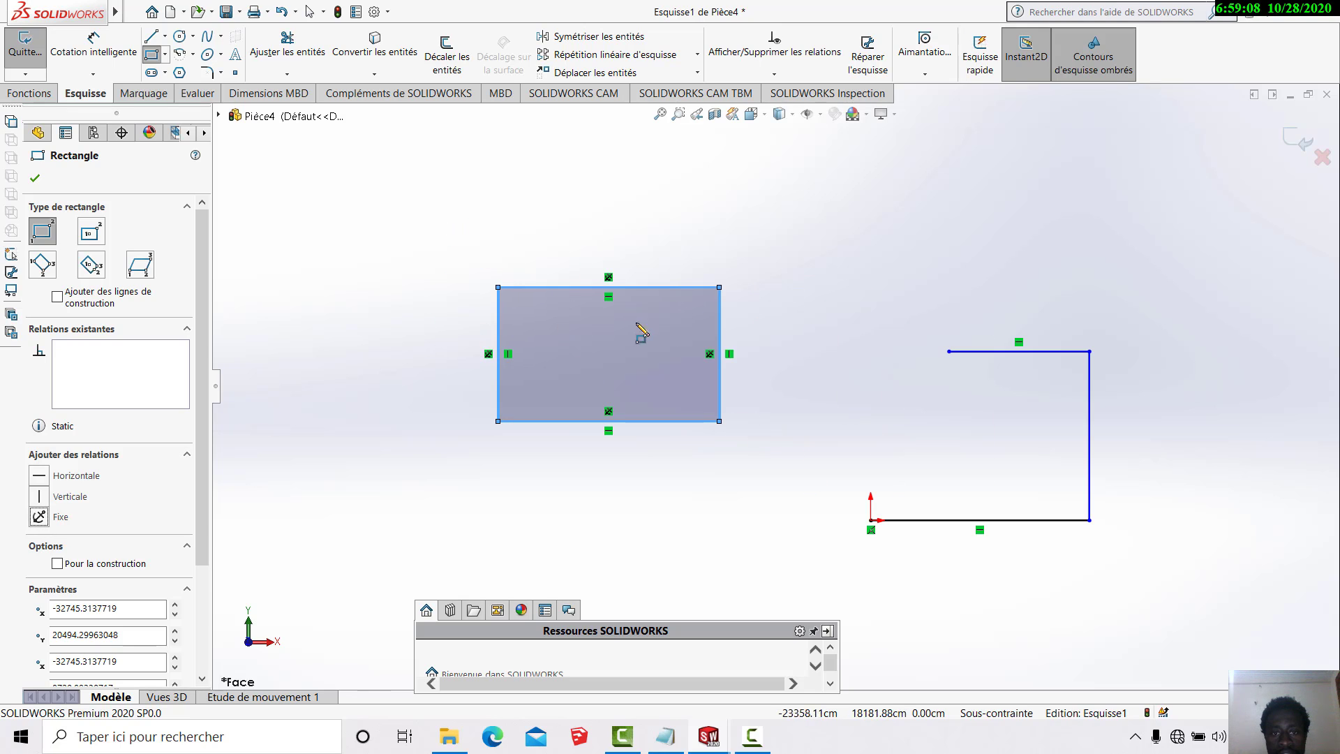
left_click(721, 290)
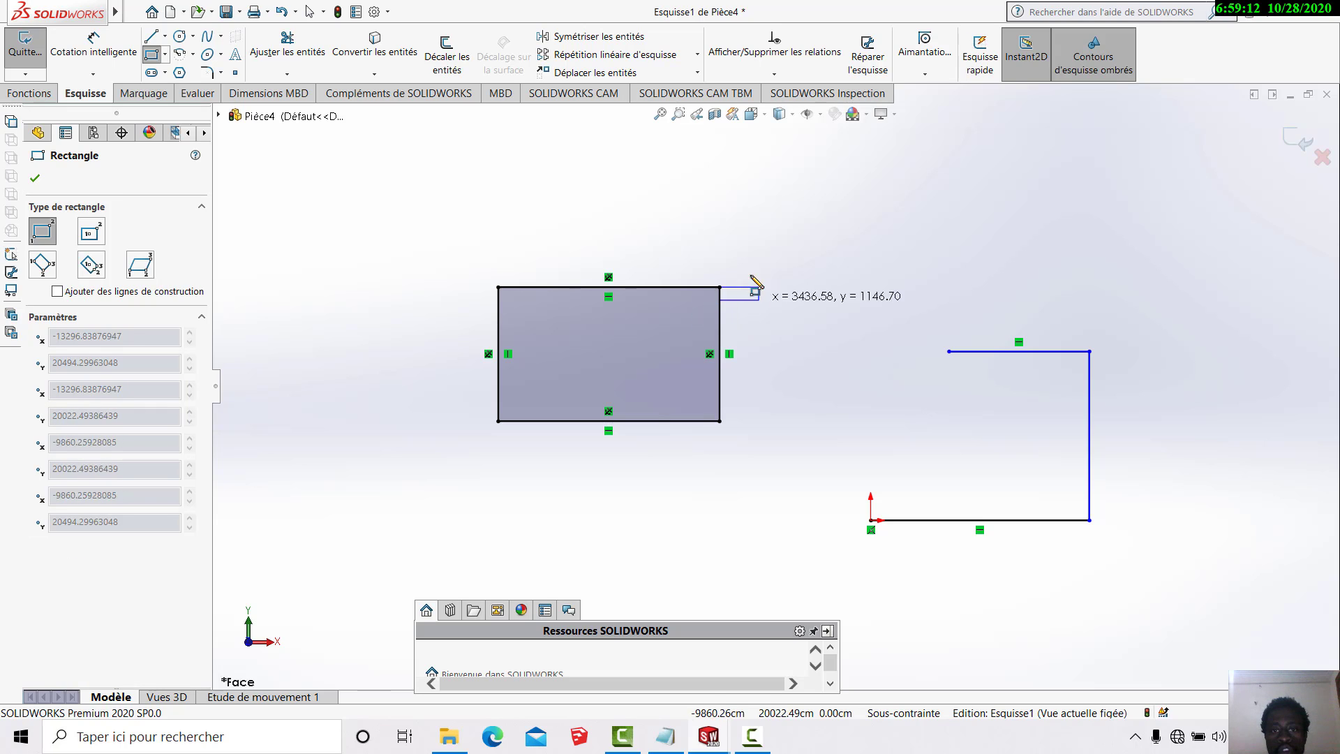
key("Escape")
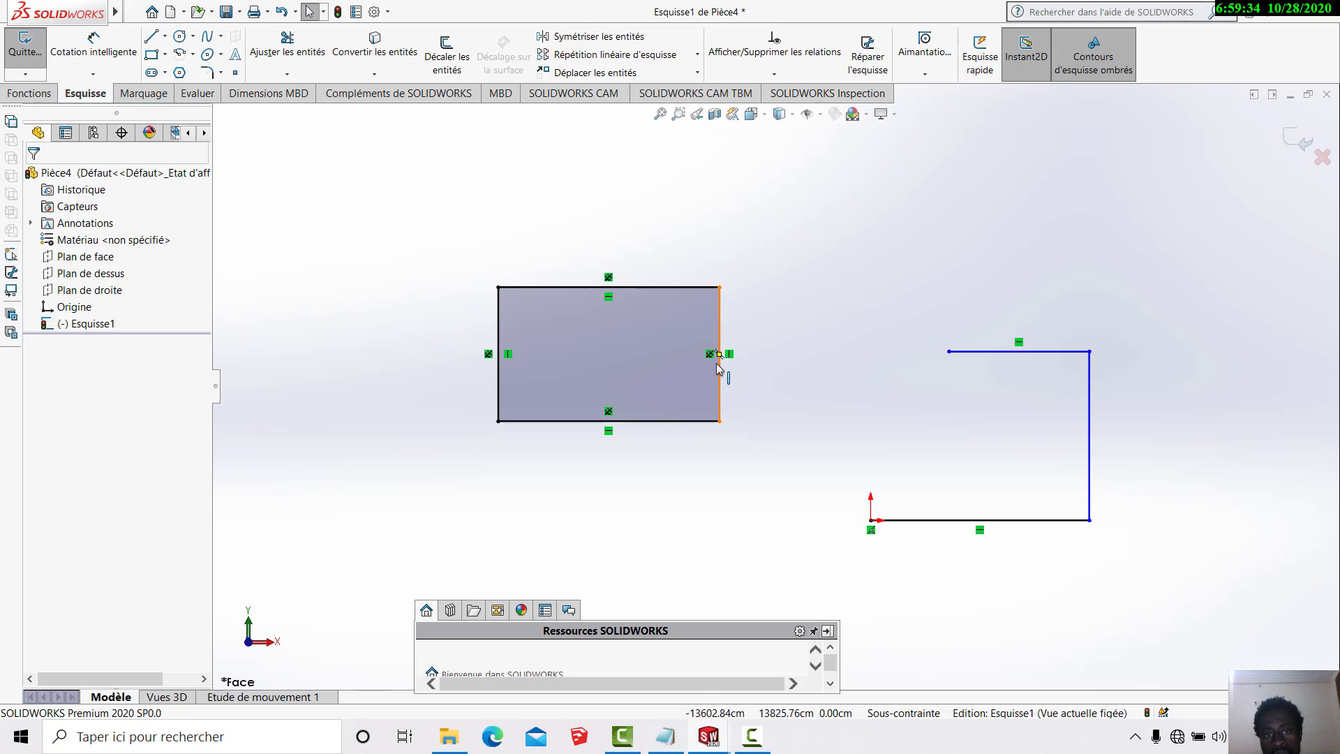
double_click(617, 291)
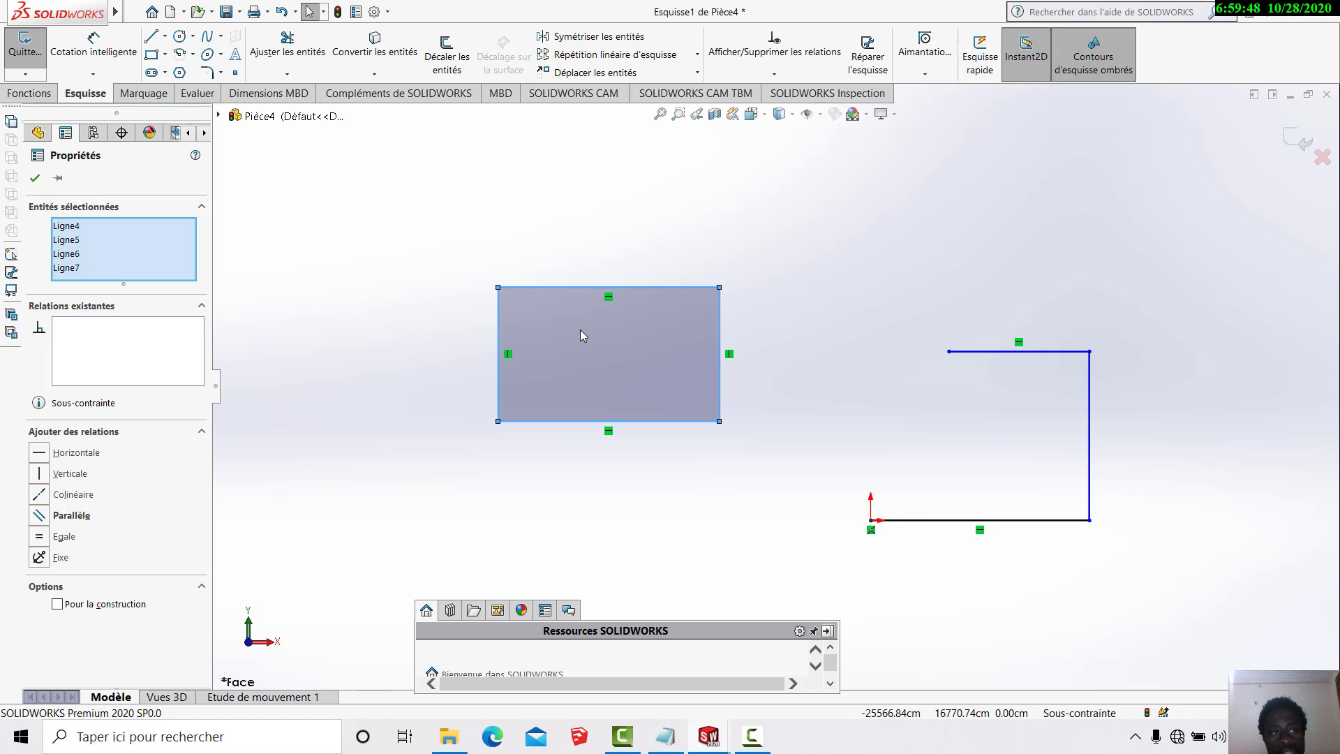
- Sketch a wavy open spline through six points in the empty area above the rectangle
left_click(207, 38)
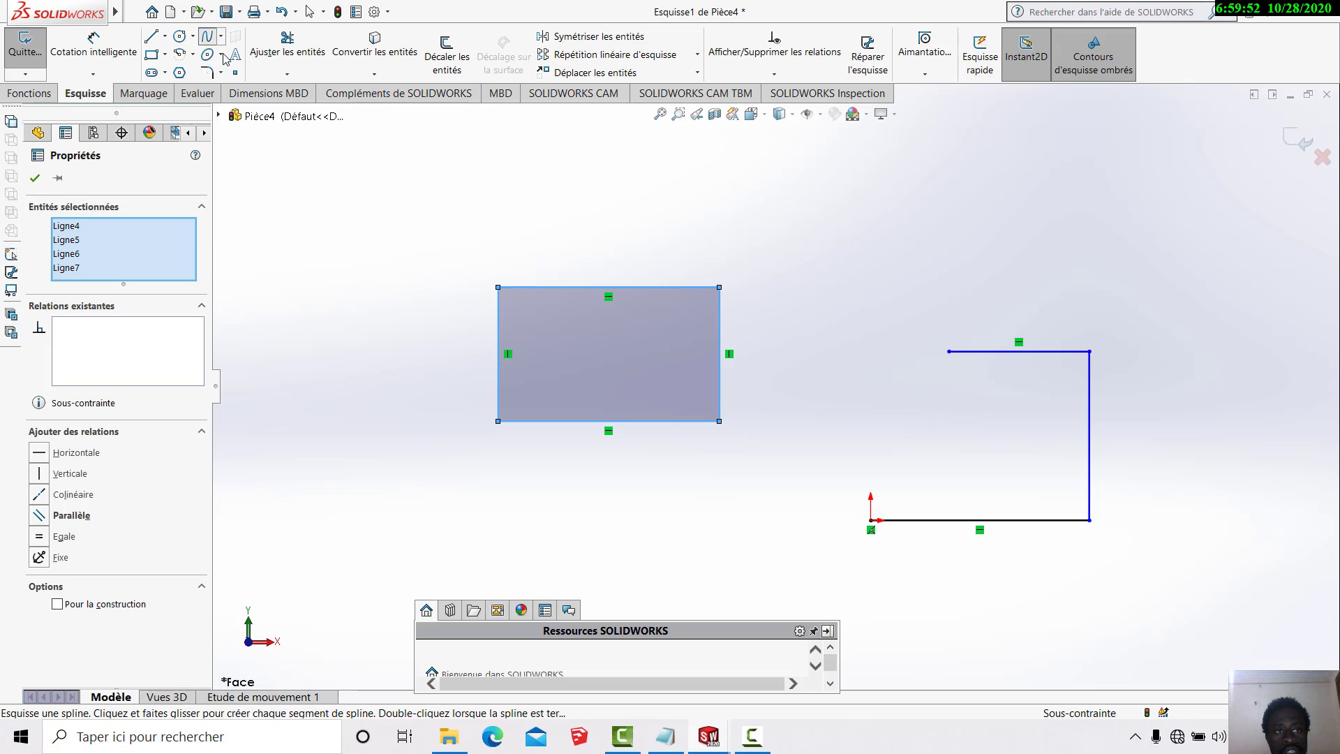
left_click(389, 212)
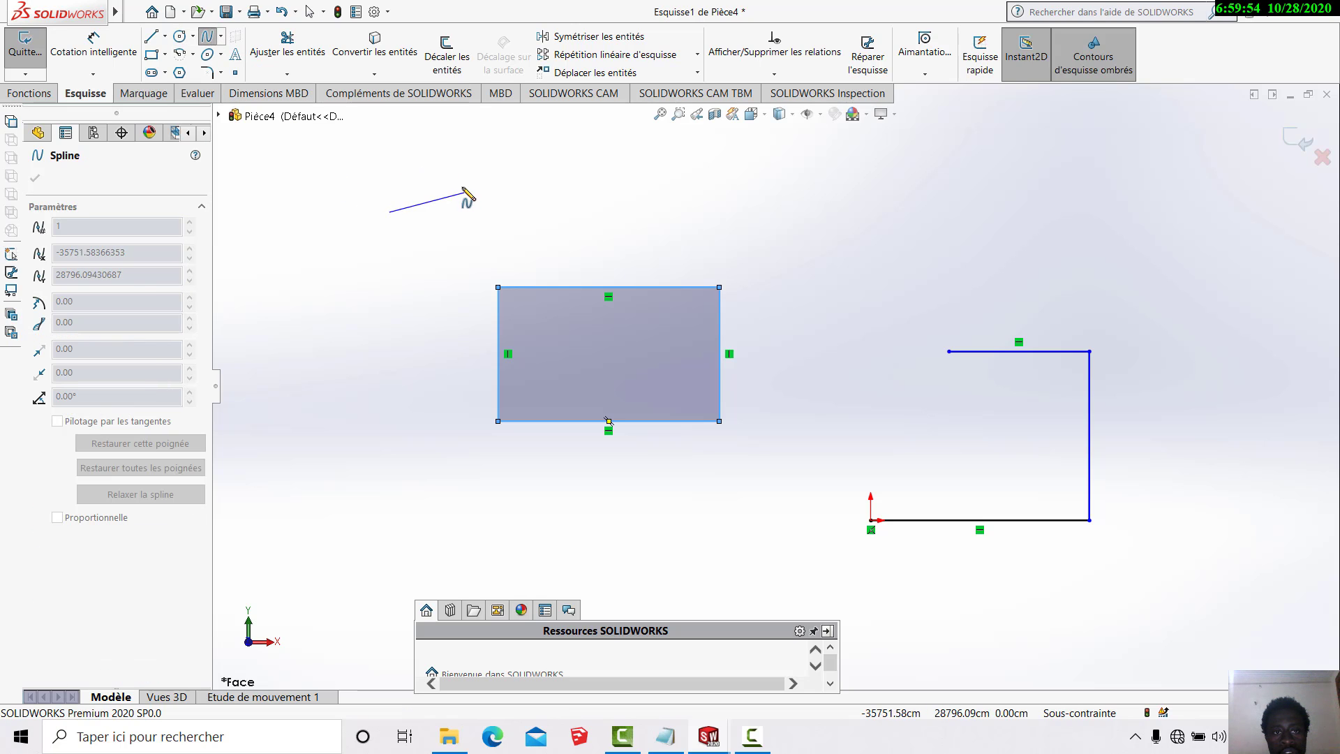
left_click(460, 165)
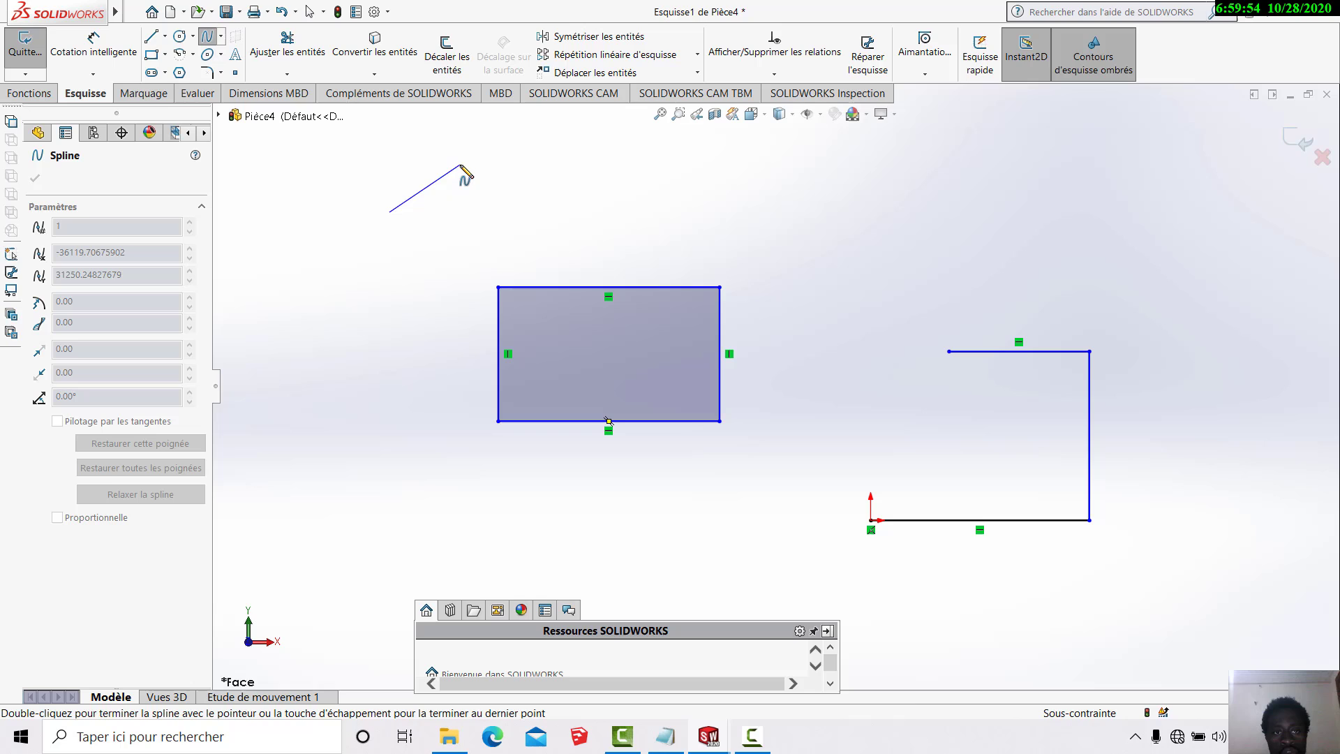
left_click(488, 228)
left_click(524, 191)
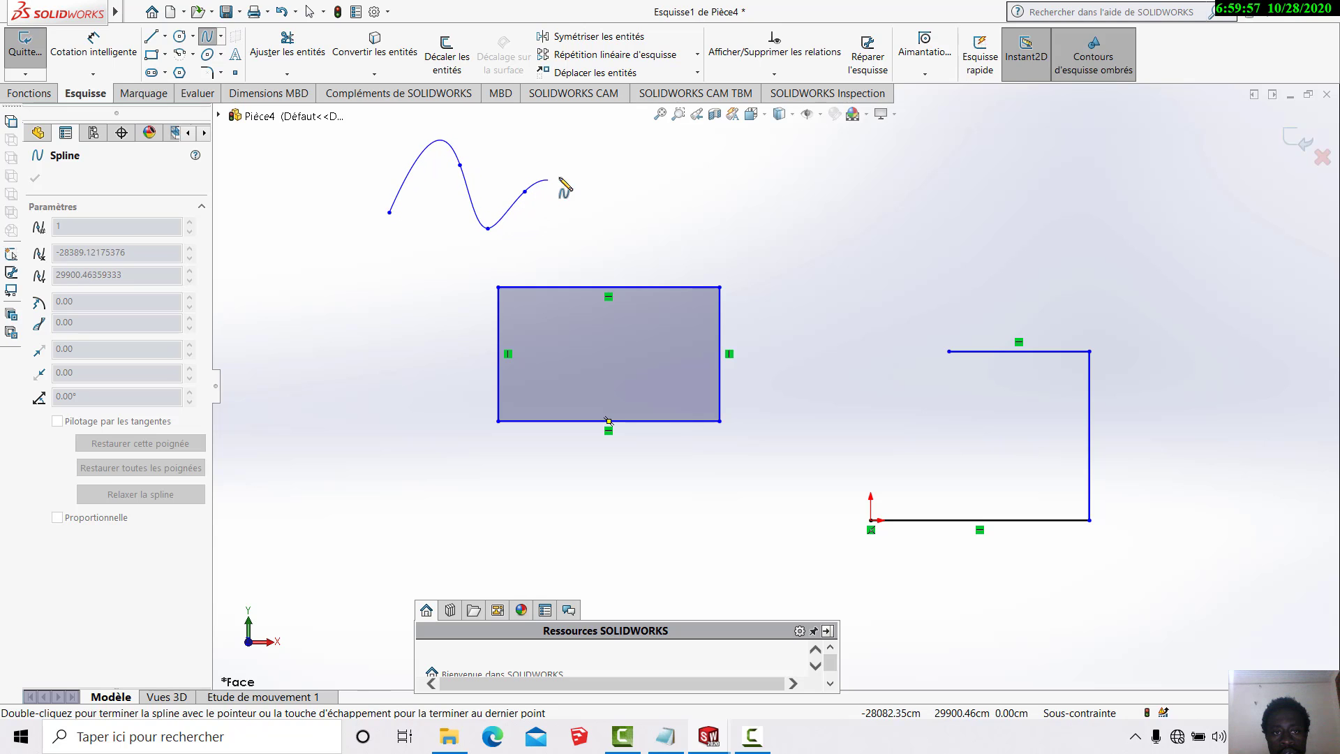
left_click(594, 217)
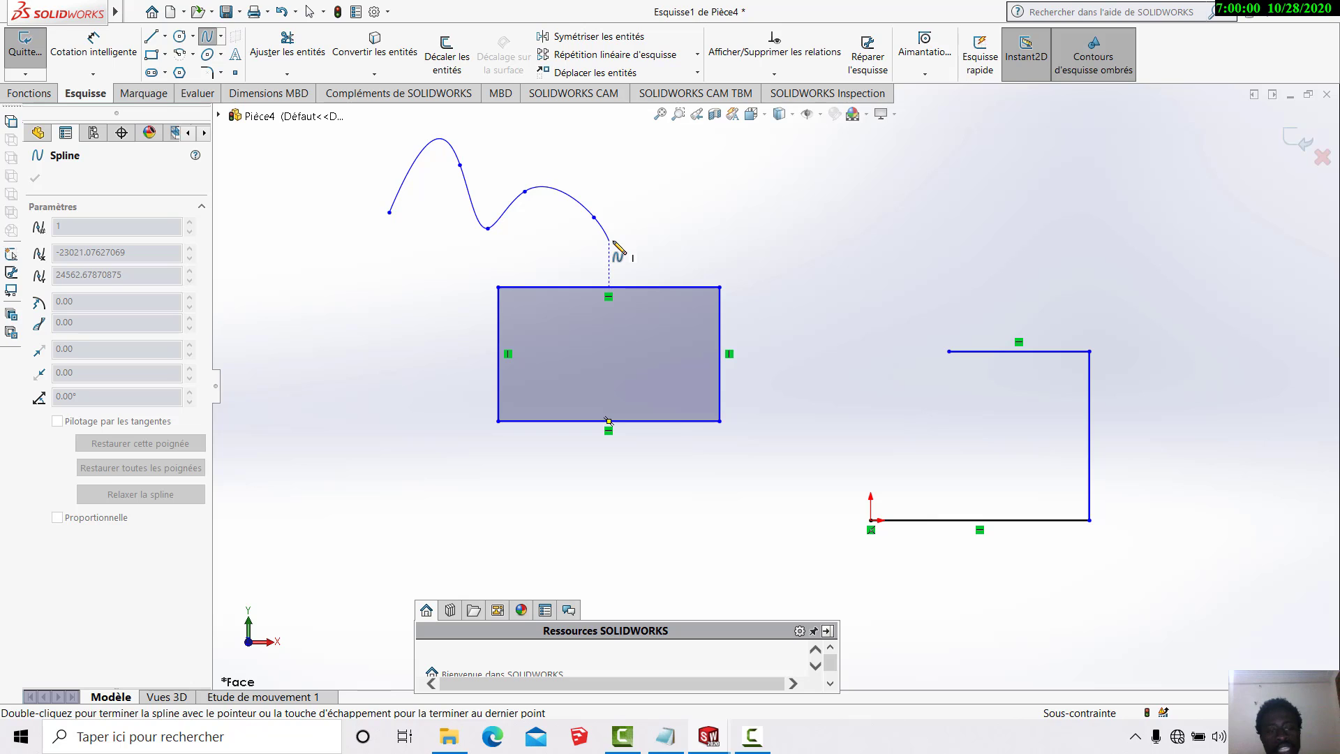
double_click(610, 242)
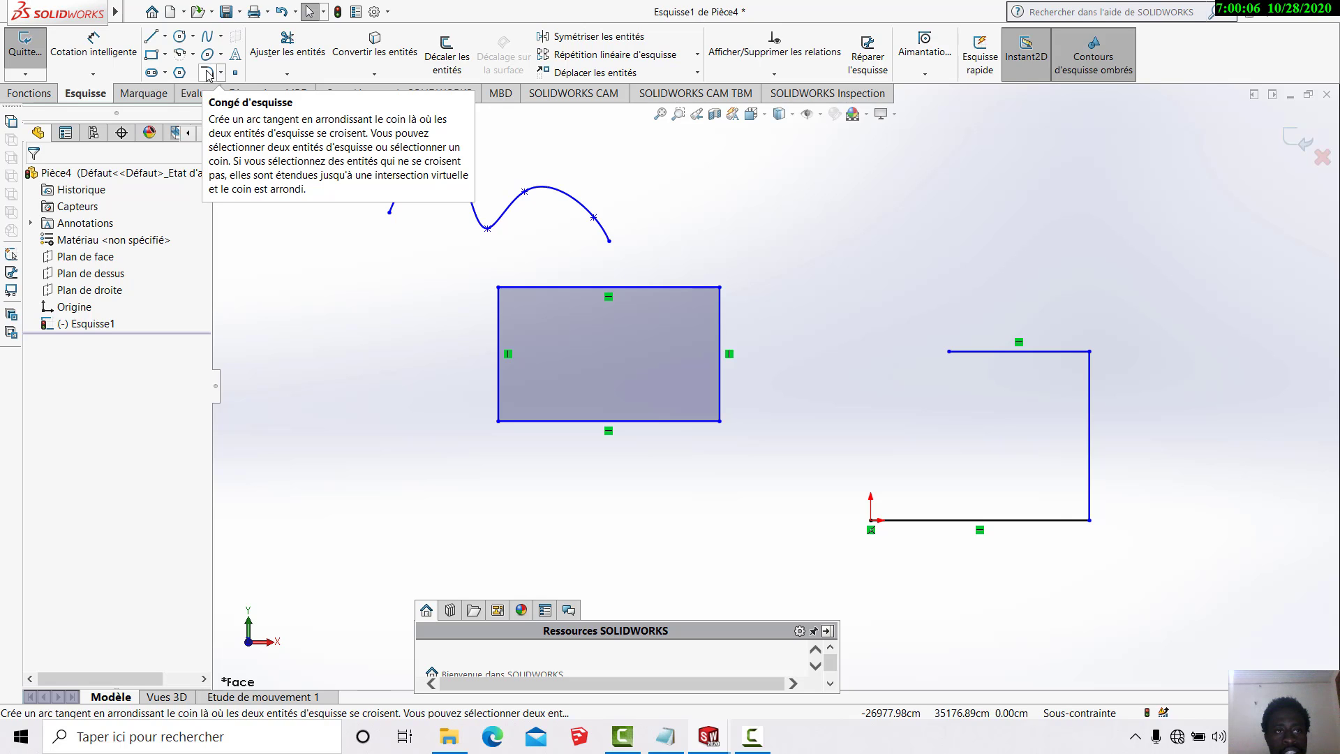
- Sketch a horizontal line about 14357 cm long in the empty area above the existing three-line profile
left_click(151, 36)
left_click(852, 154)
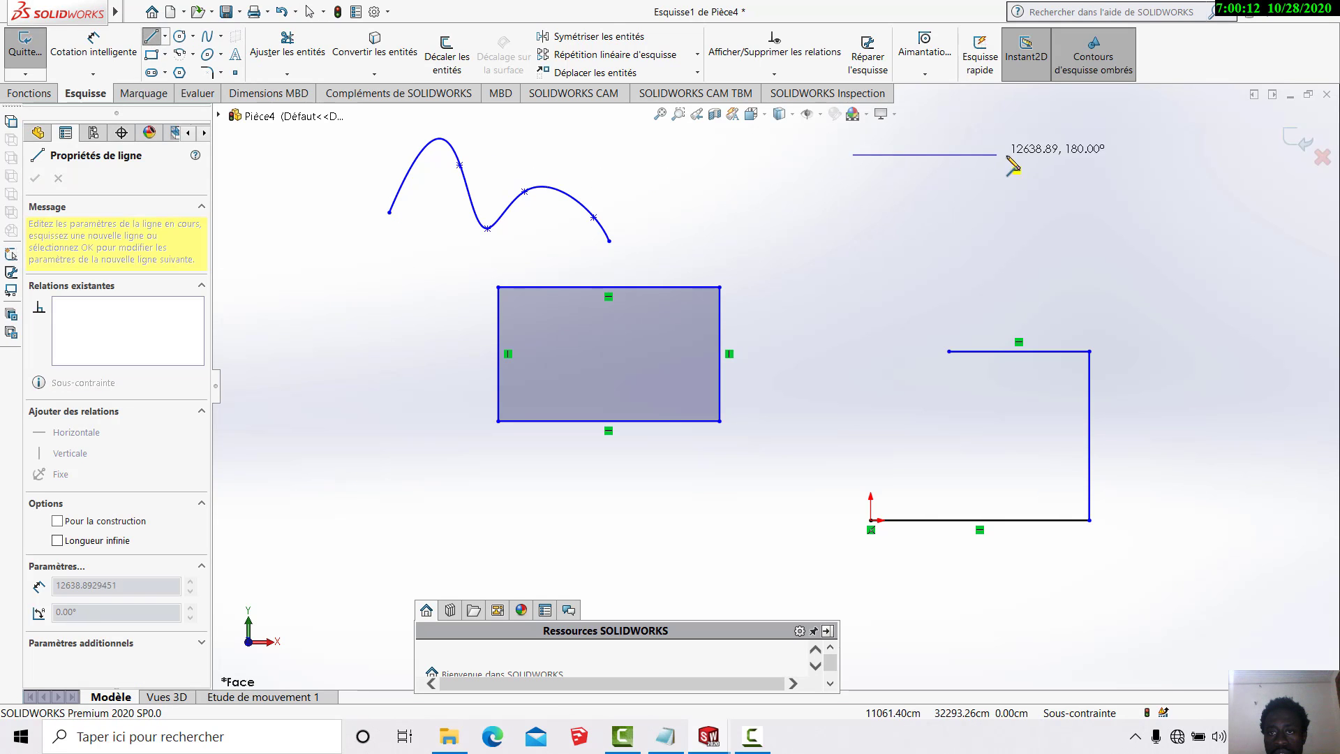
left_click(1016, 155)
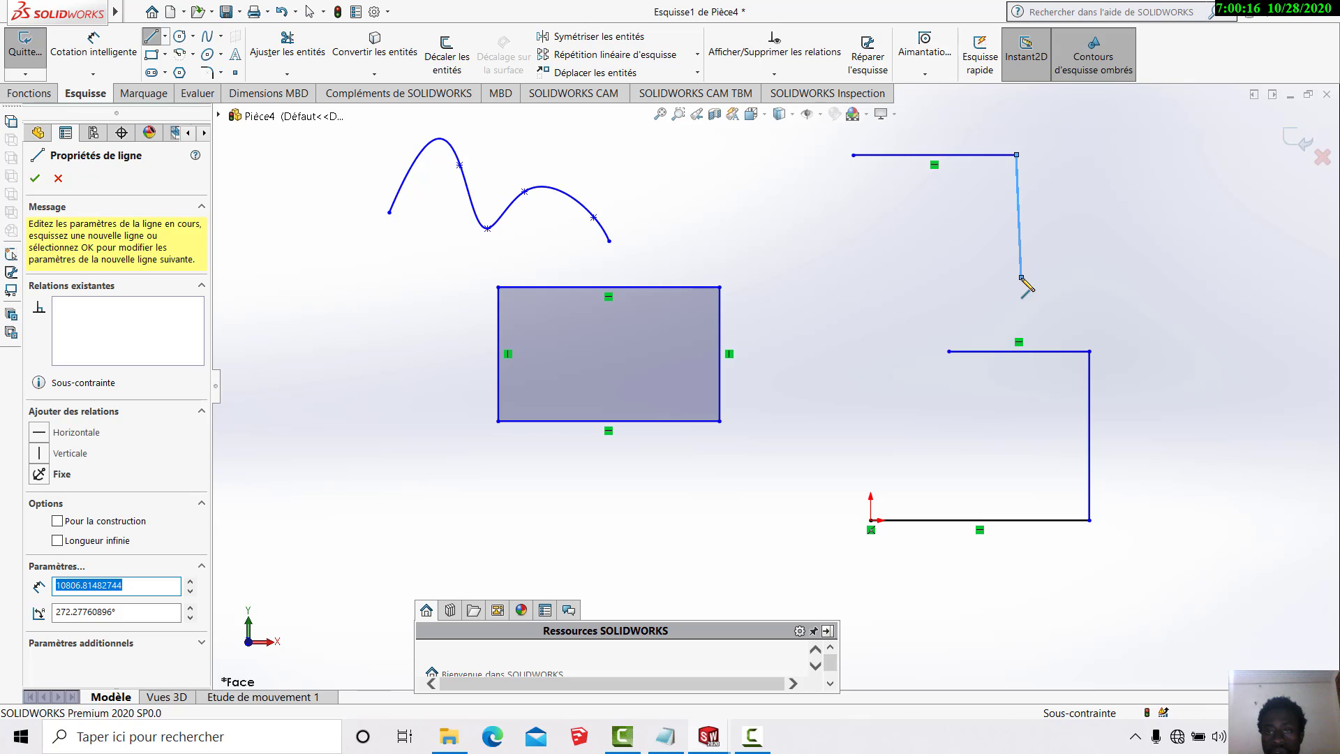
key("Escape")
left_click(1005, 154)
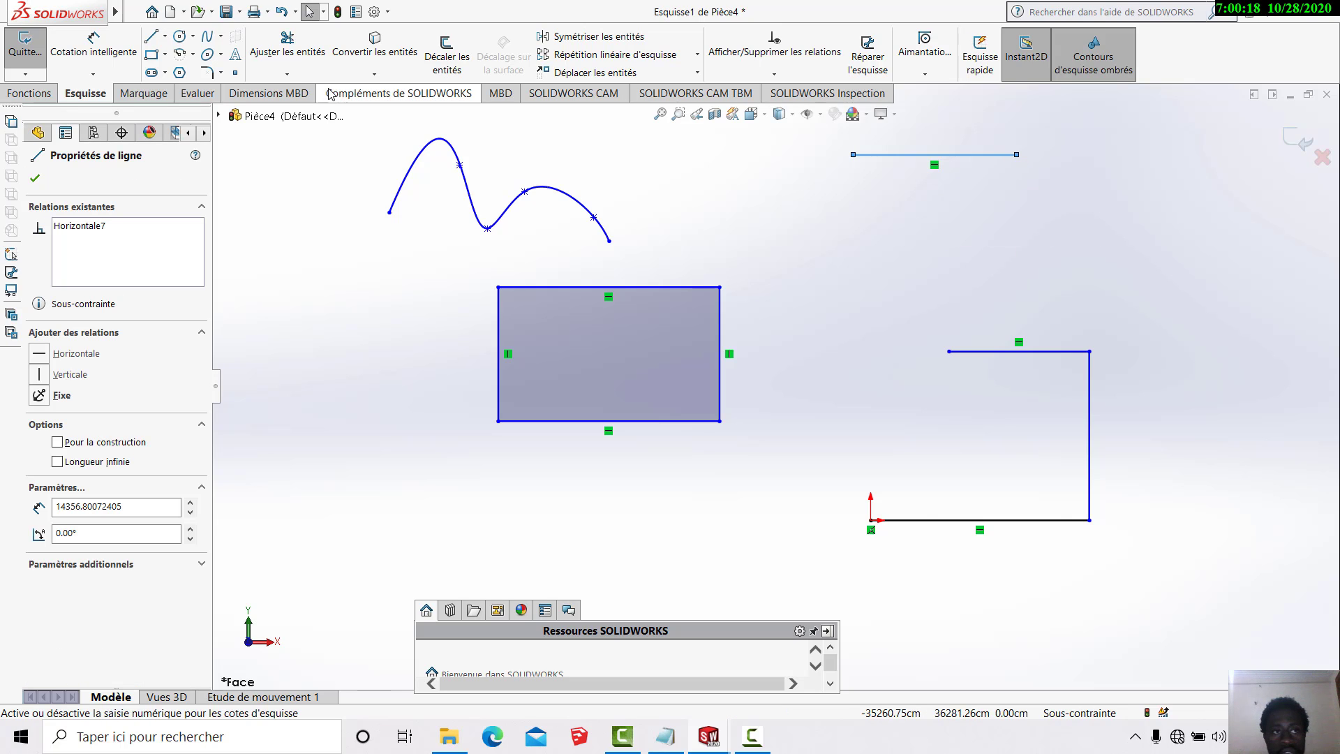
- From the new line's right end, sketch a vertical line about 9939 cm down and a horizontal line about 13252 cm back to the left
left_click(152, 36)
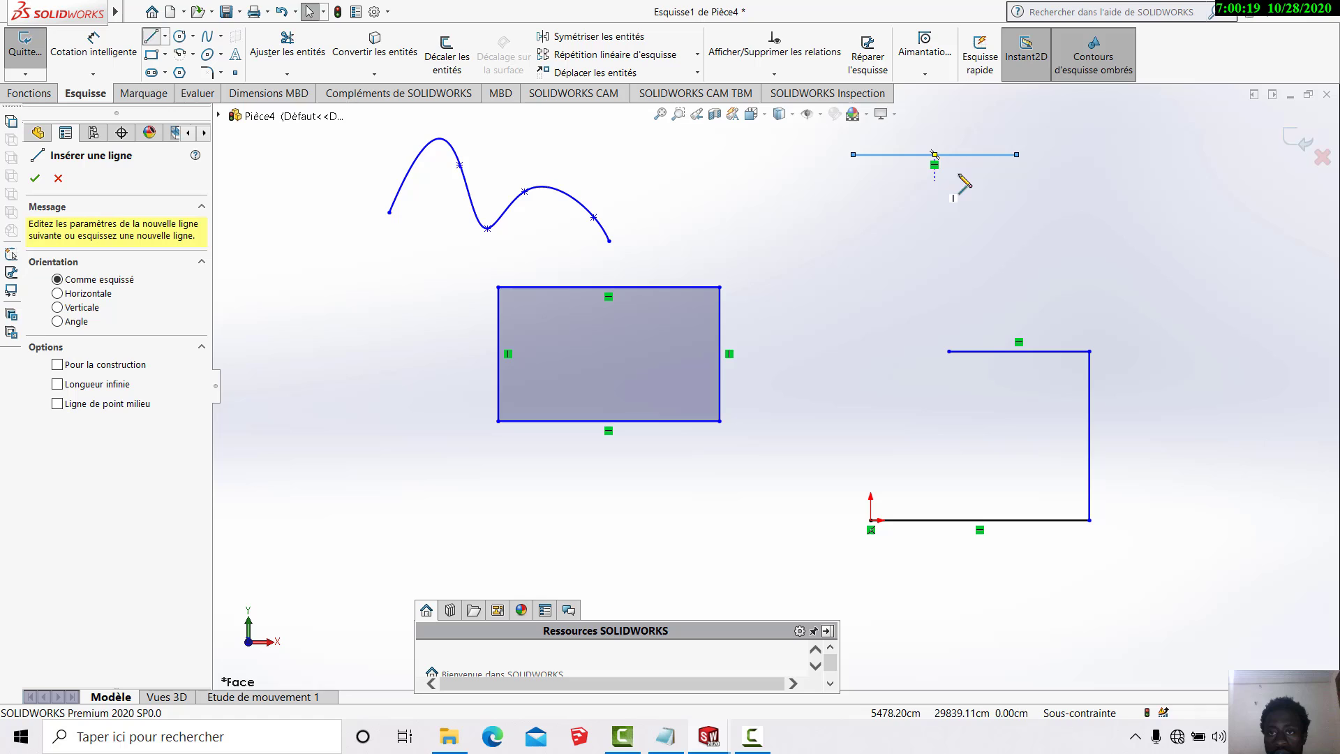
left_click(1016, 154)
left_click(1016, 267)
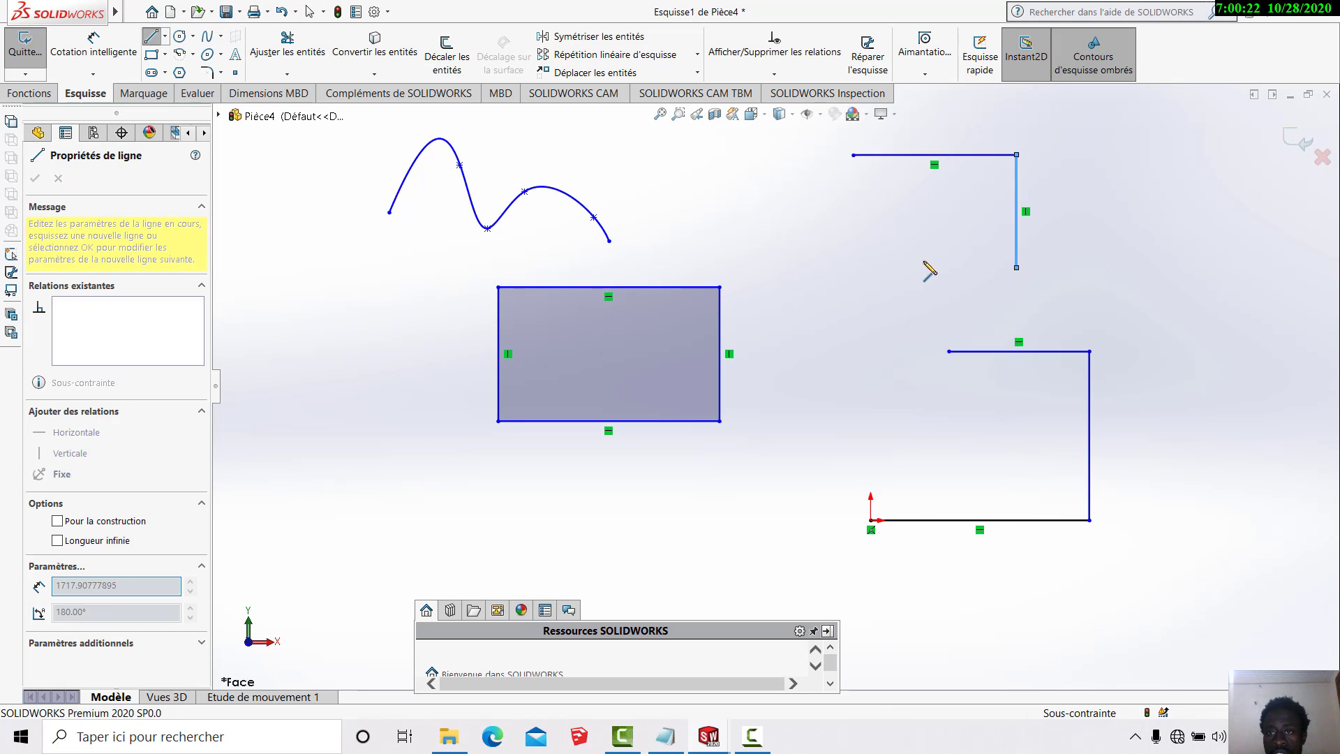
left_click(865, 268)
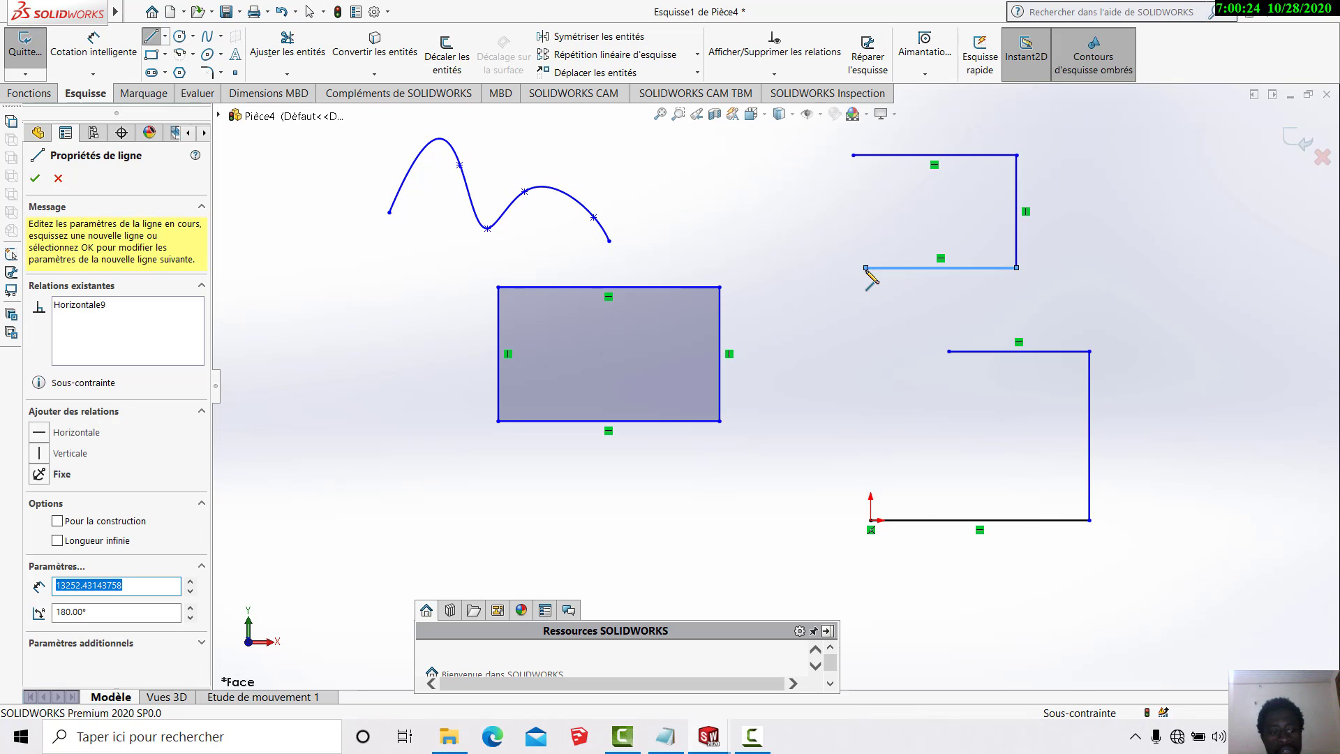
key("Escape")
key("Escape")
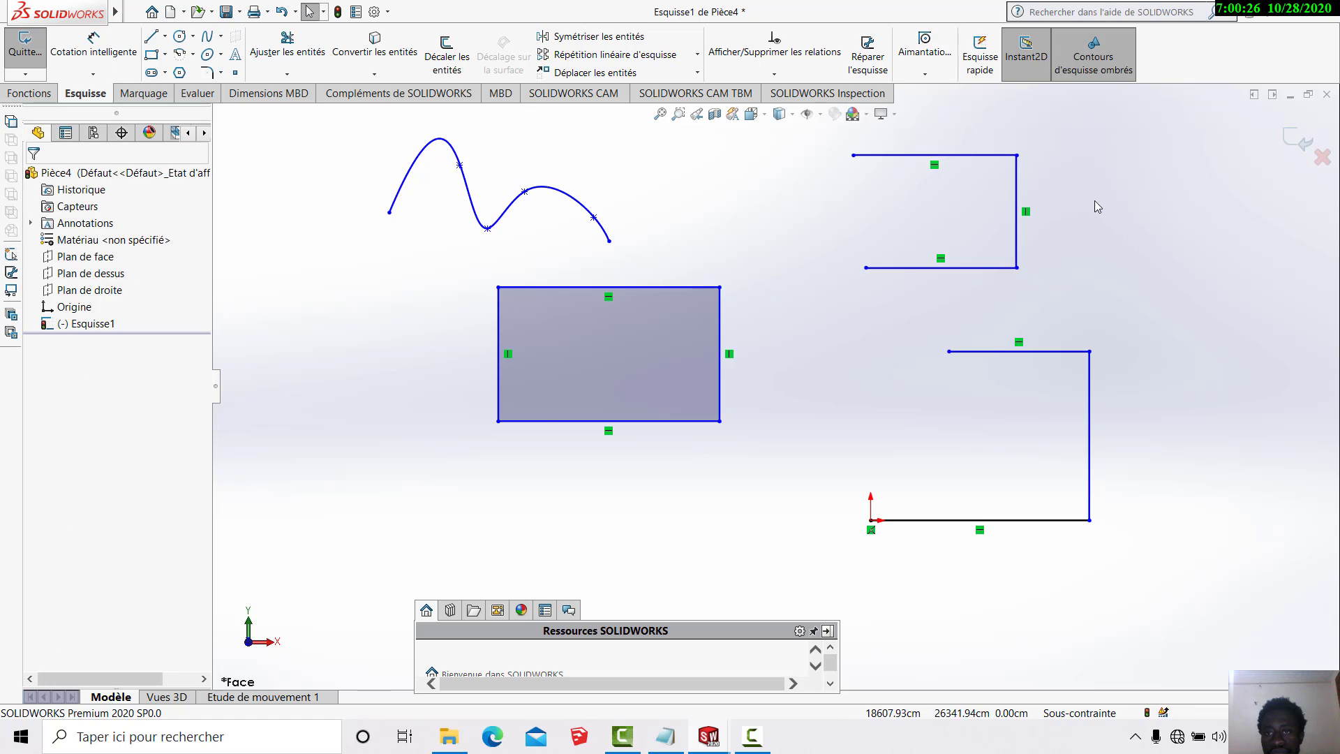
- Round the upper-right corner of the new three-line profile with a 1.00 cm sketch fillet
key("f")
scroll(986, 196, "down", 3)
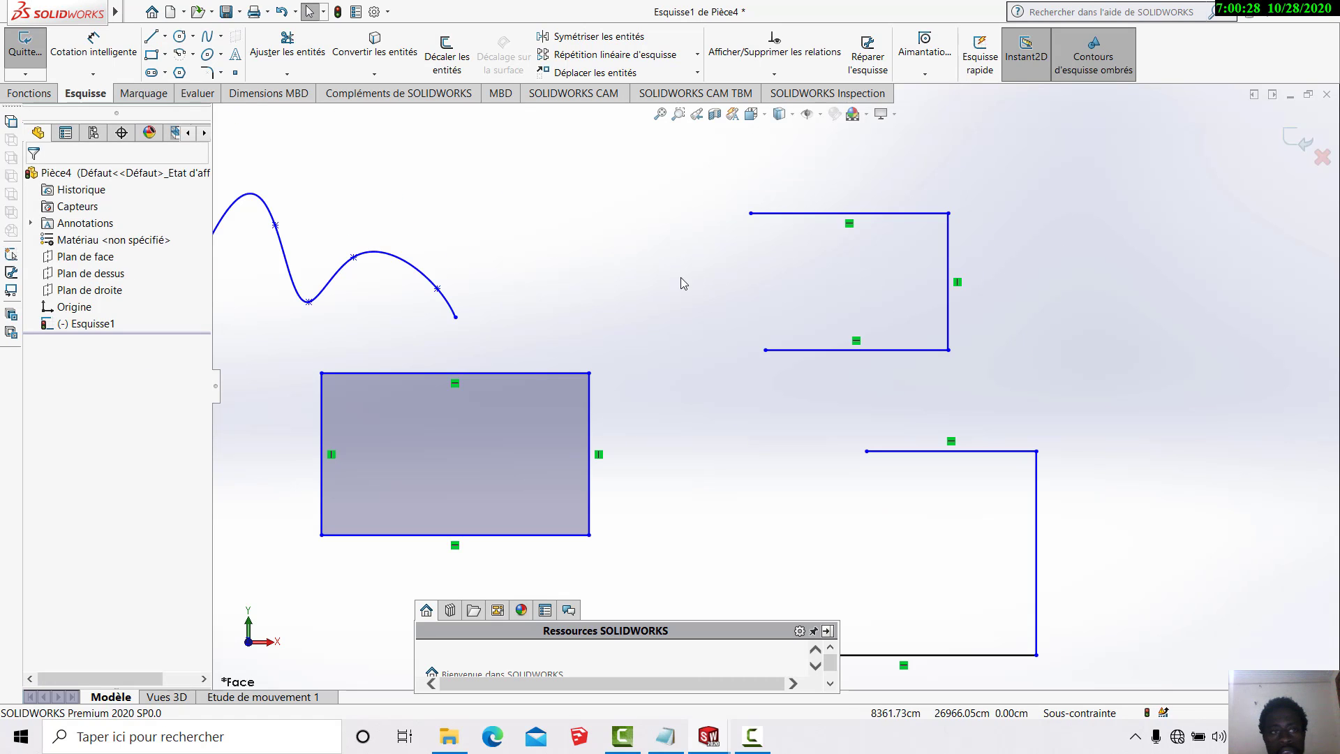
left_click(220, 73)
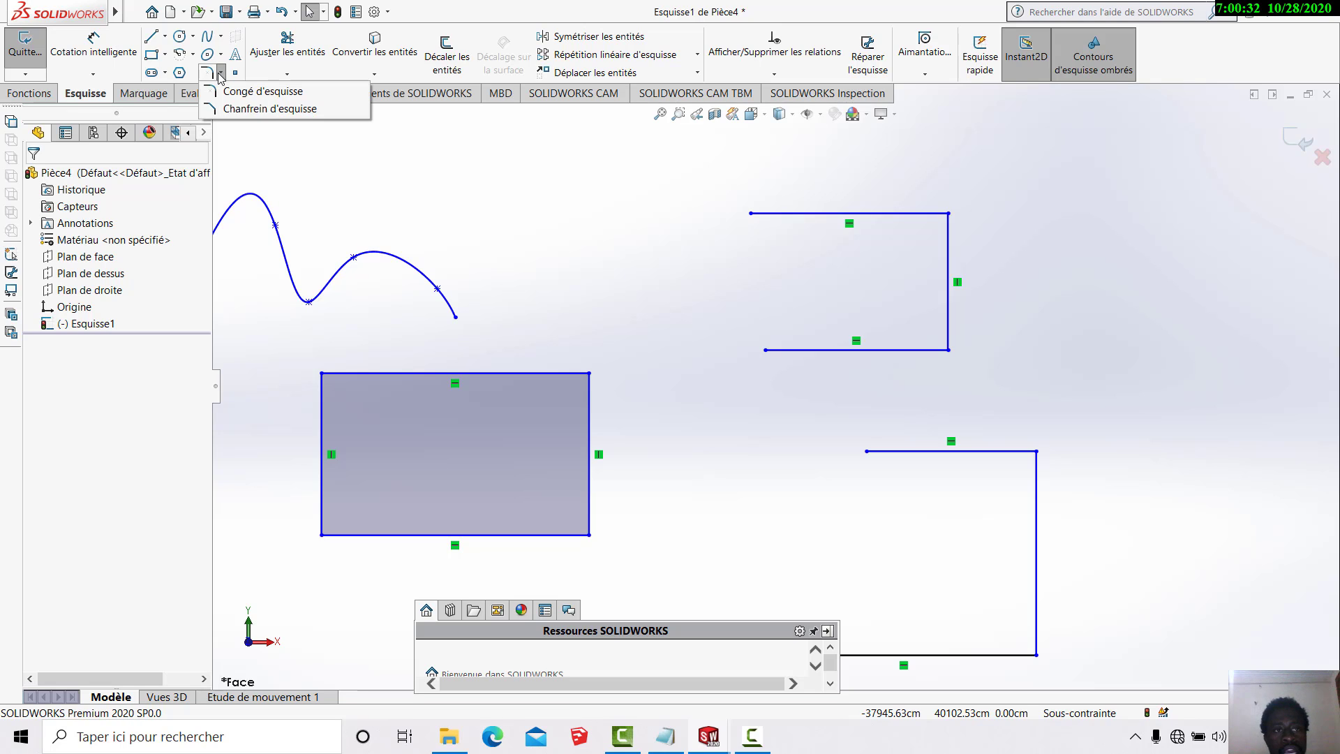
left_click(263, 91)
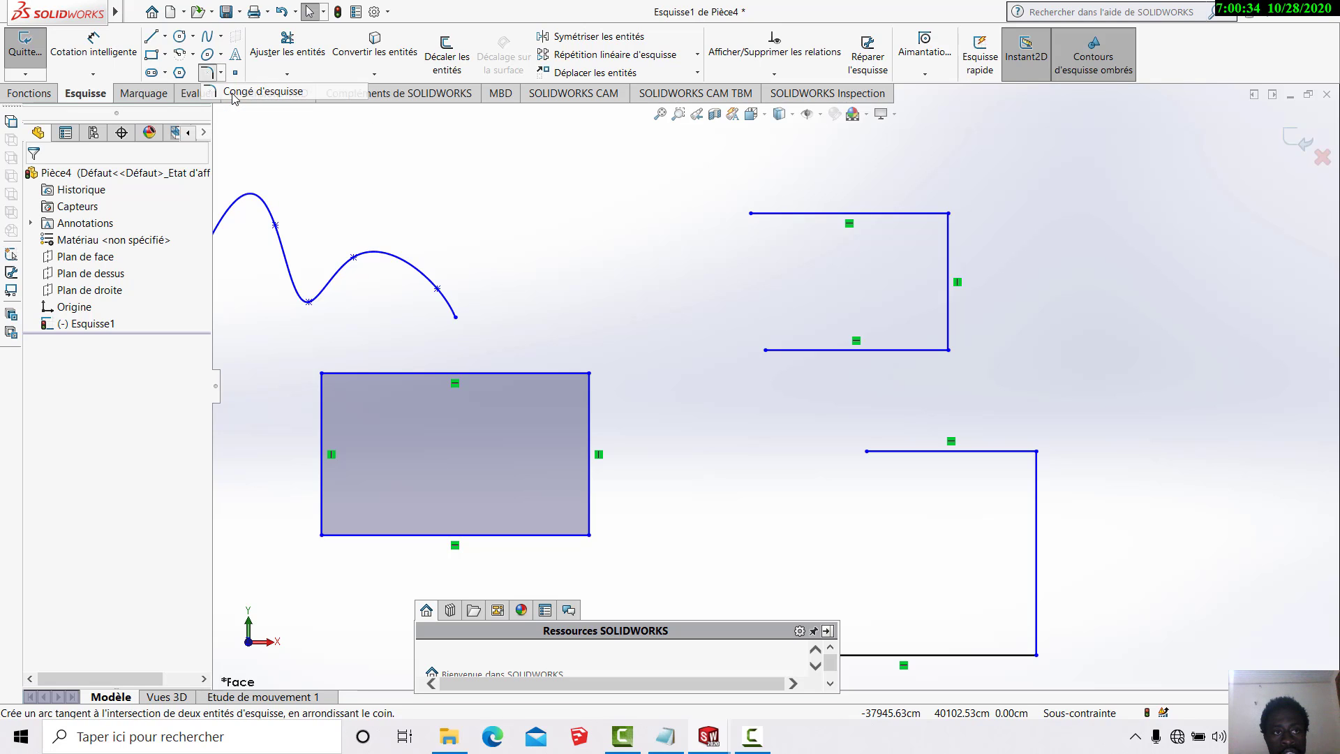
left_click(902, 214)
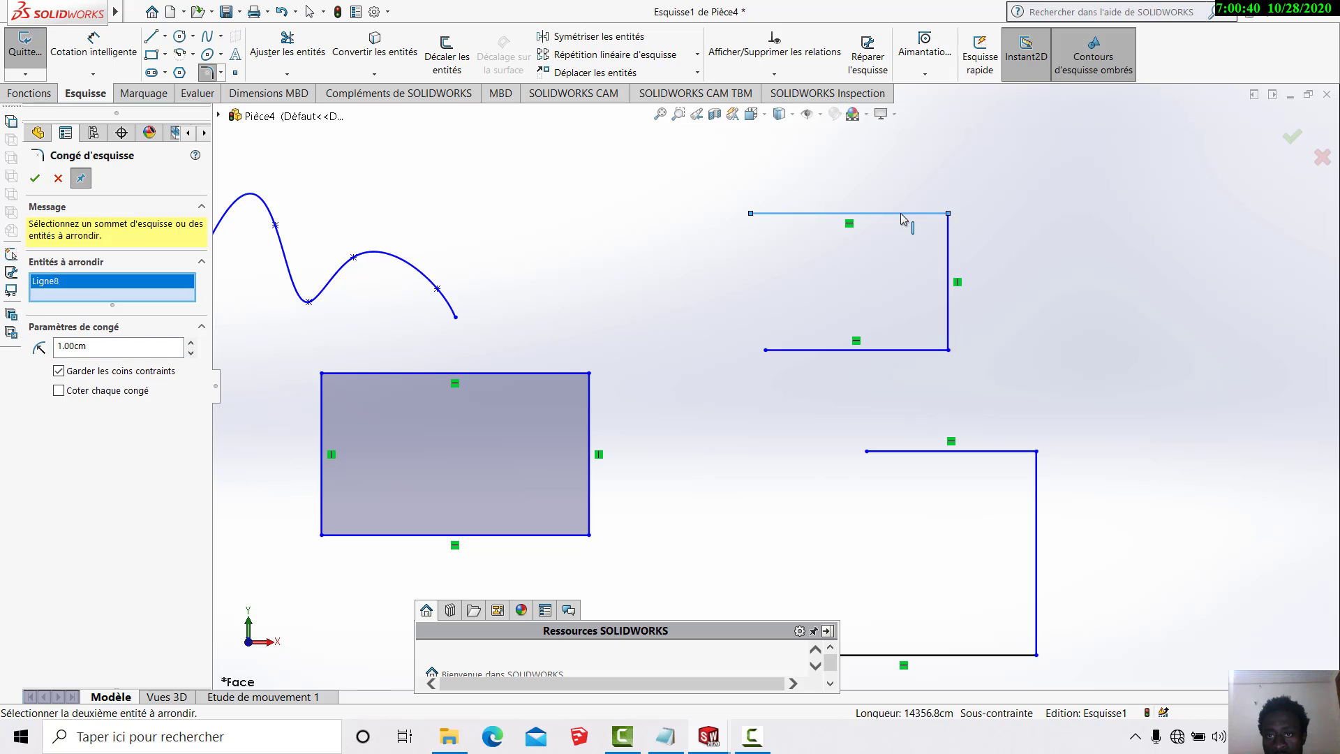
left_click(948, 245)
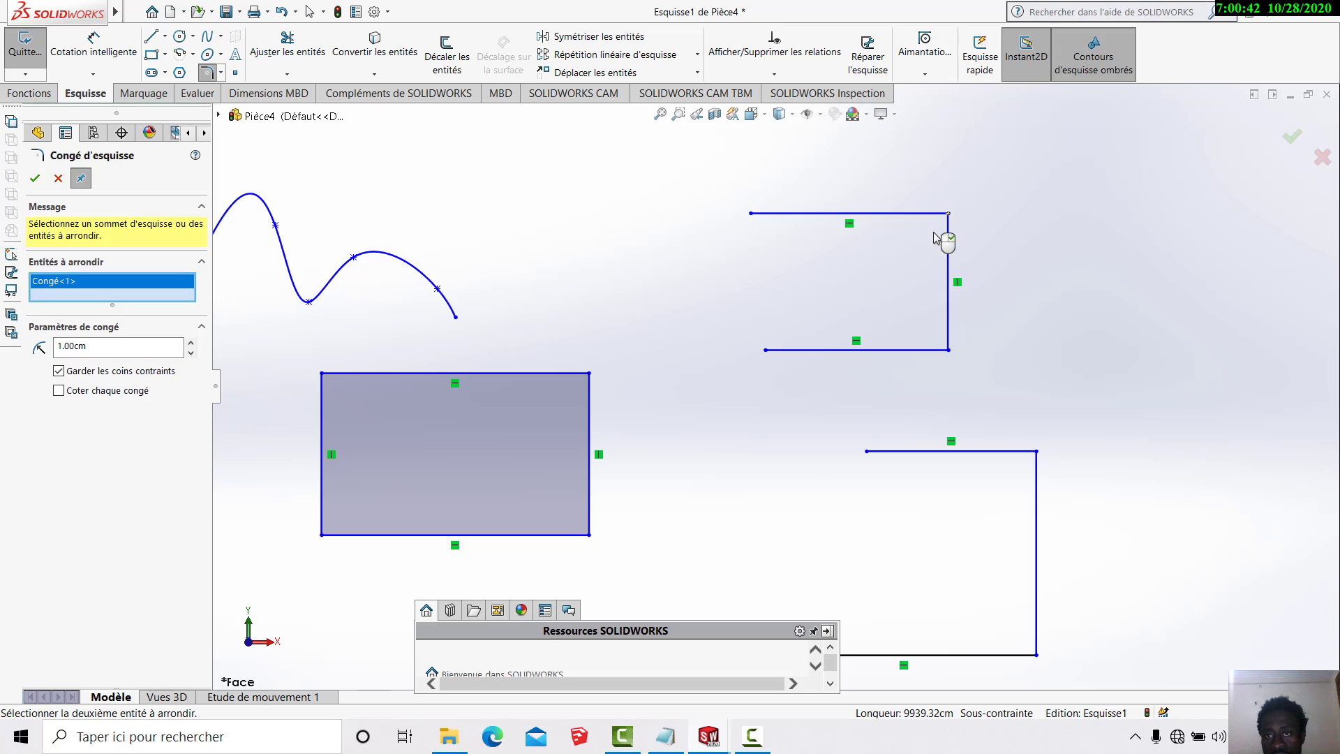
left_click(908, 212)
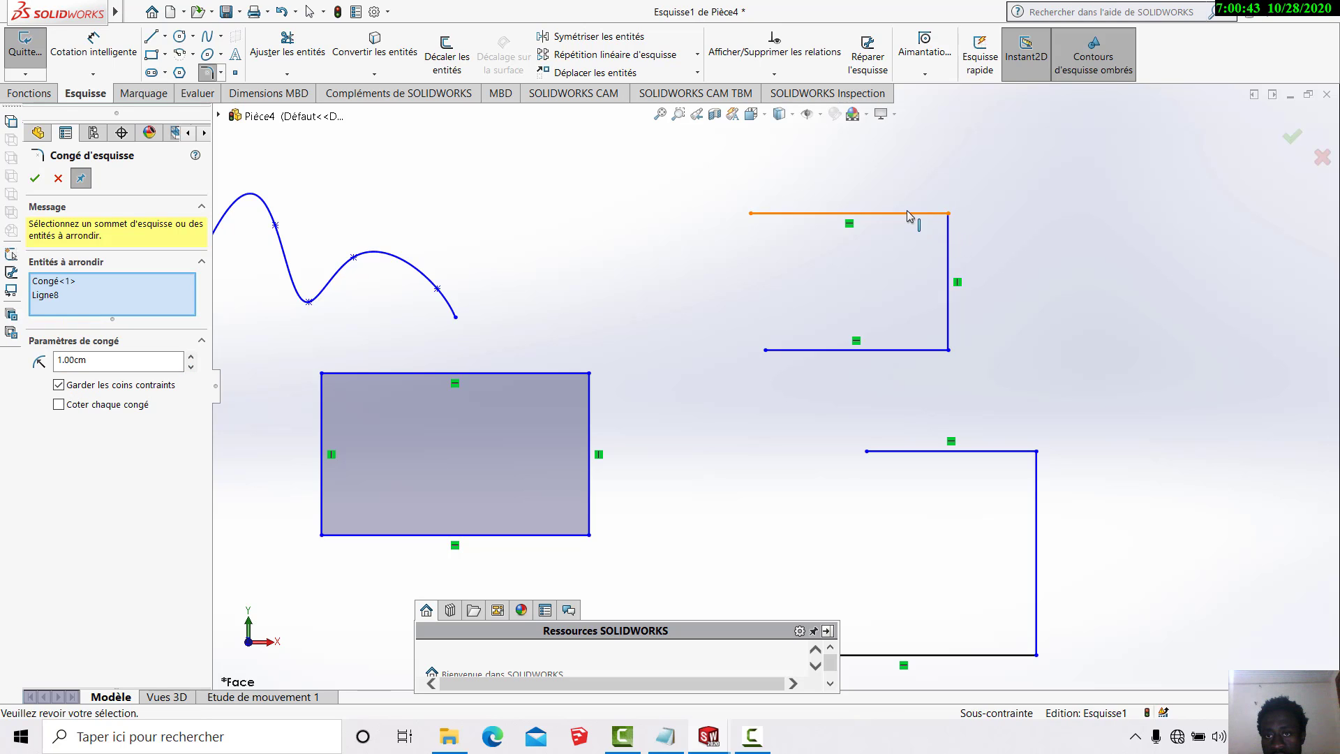
left_click(950, 236)
scroll(977, 224, "up", 3)
scroll(957, 246, "down", 6)
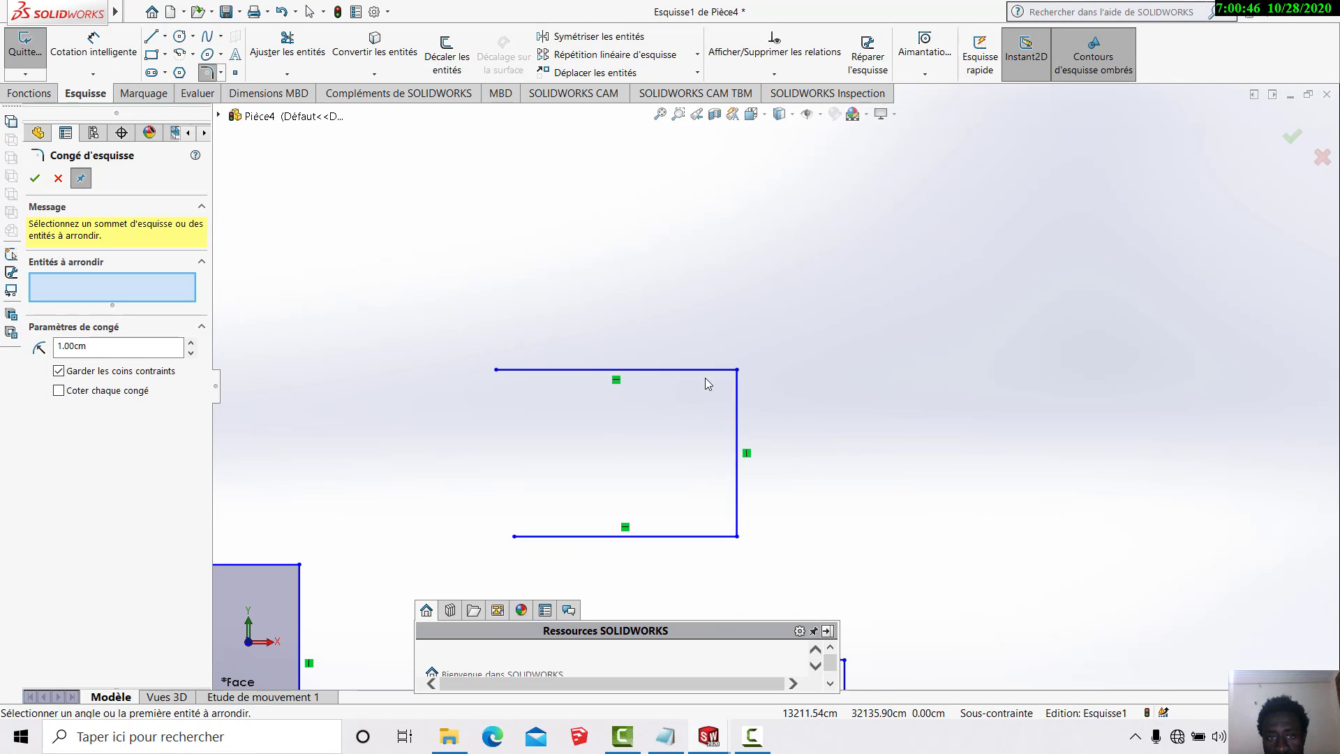
left_click(705, 365)
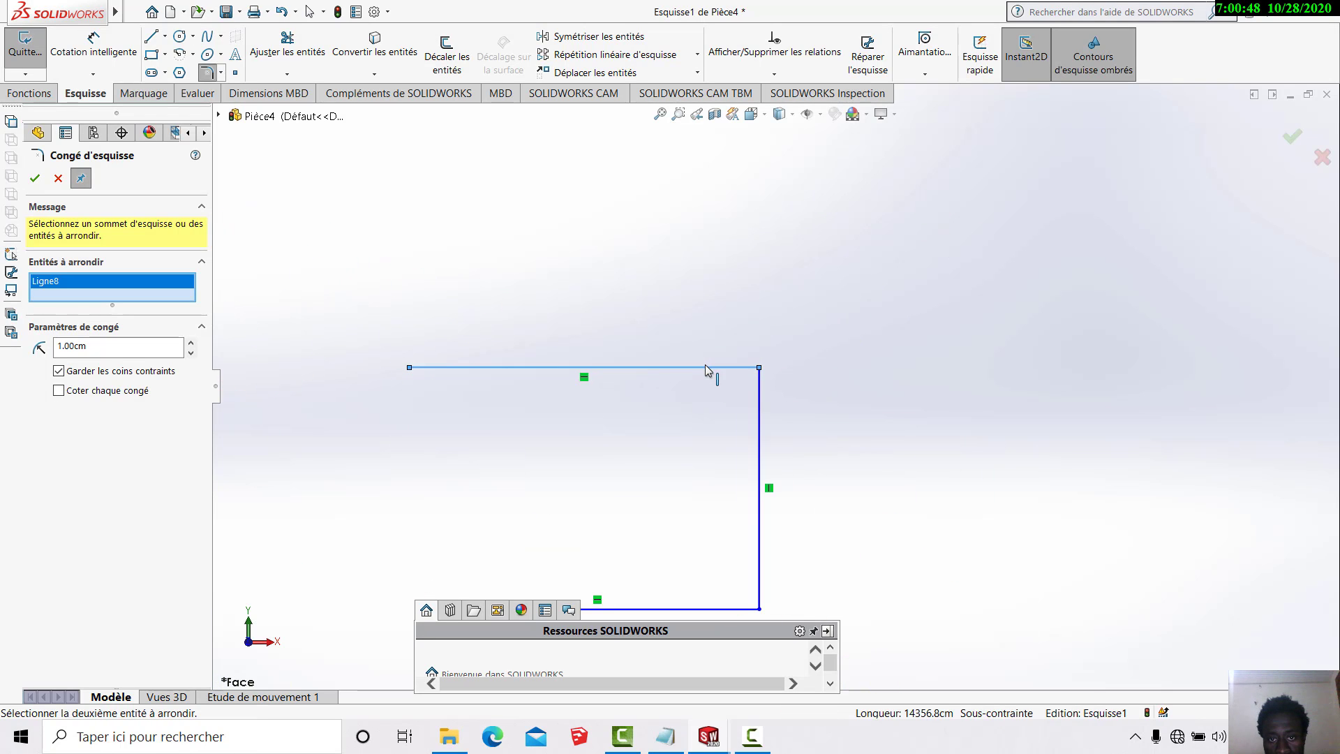
left_click(759, 404)
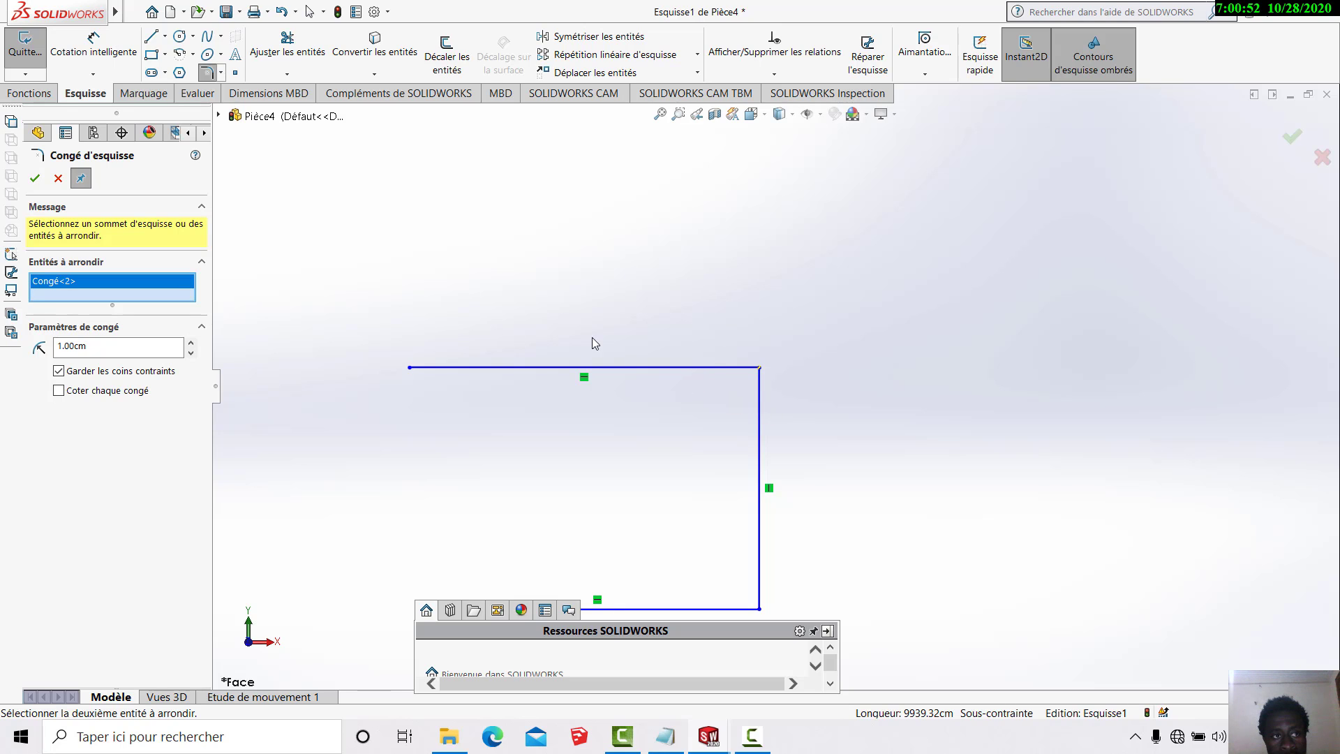
left_click(36, 179)
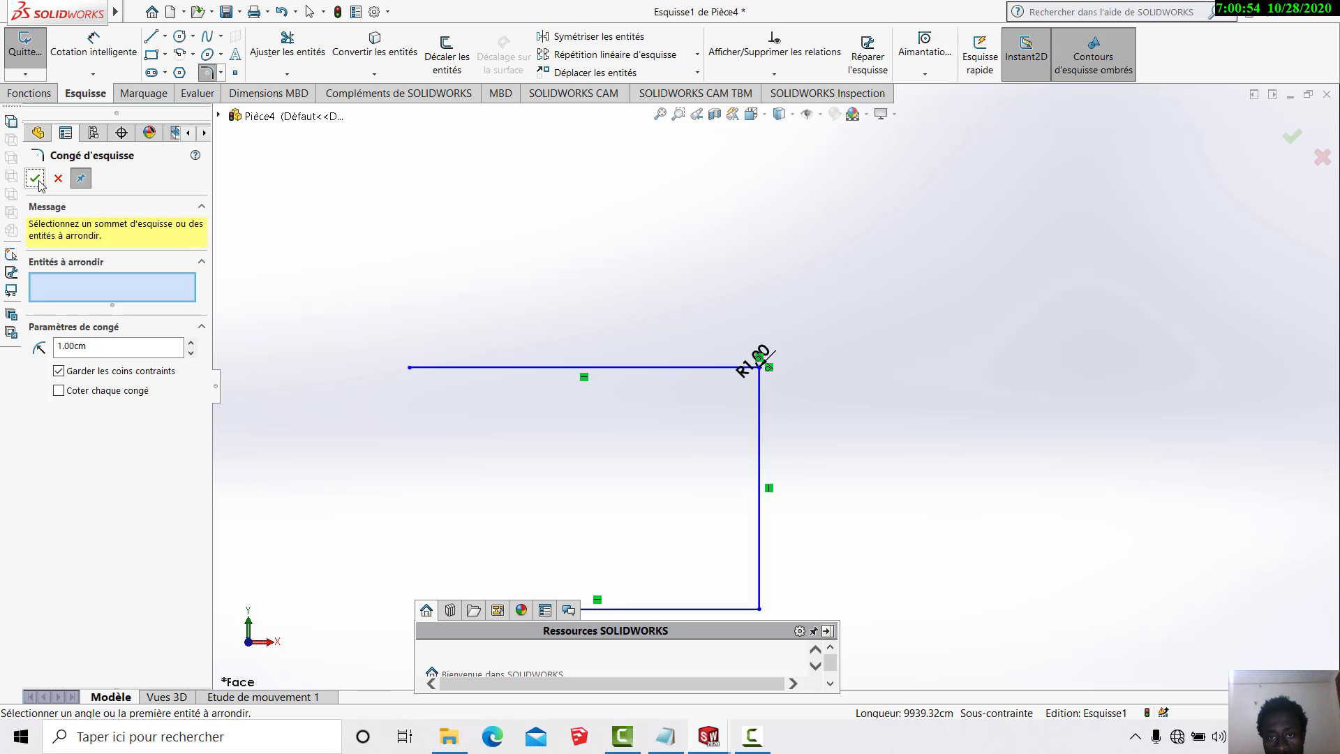
- Chamfer the lower-right corner of the upper three-line profile with an equal-distance 1.00 cm sketch chamfer
scroll(774, 379, "up", 2)
scroll(773, 377, "down", 4)
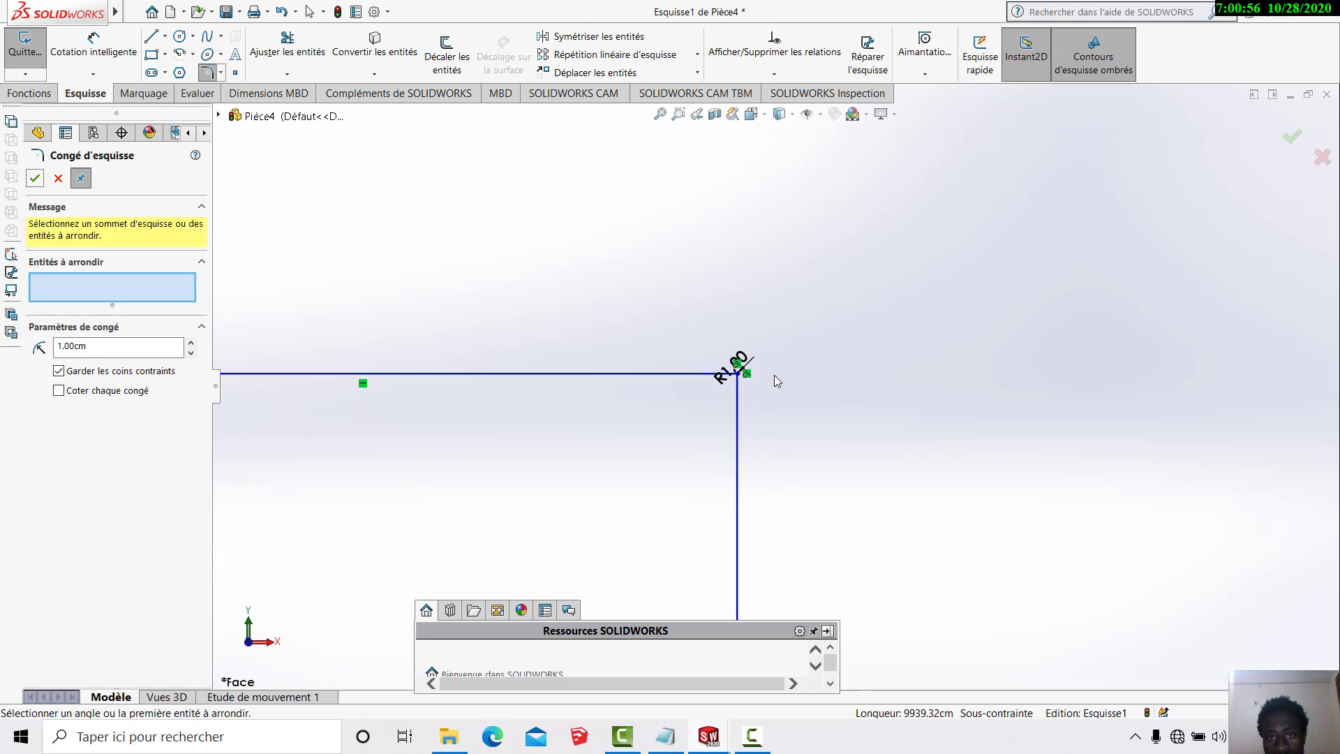
scroll(700, 396, "down", 5)
scroll(766, 390, "down", 4)
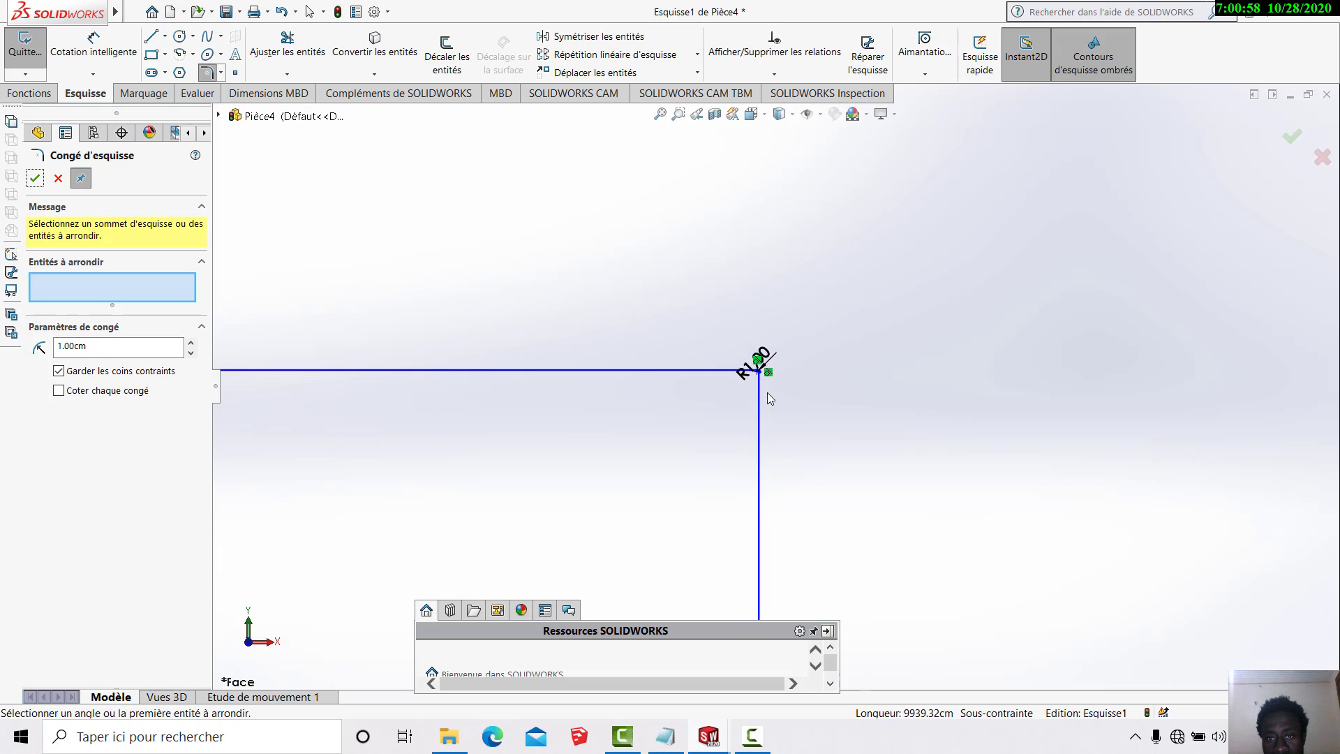
scroll(790, 316, "down", 5)
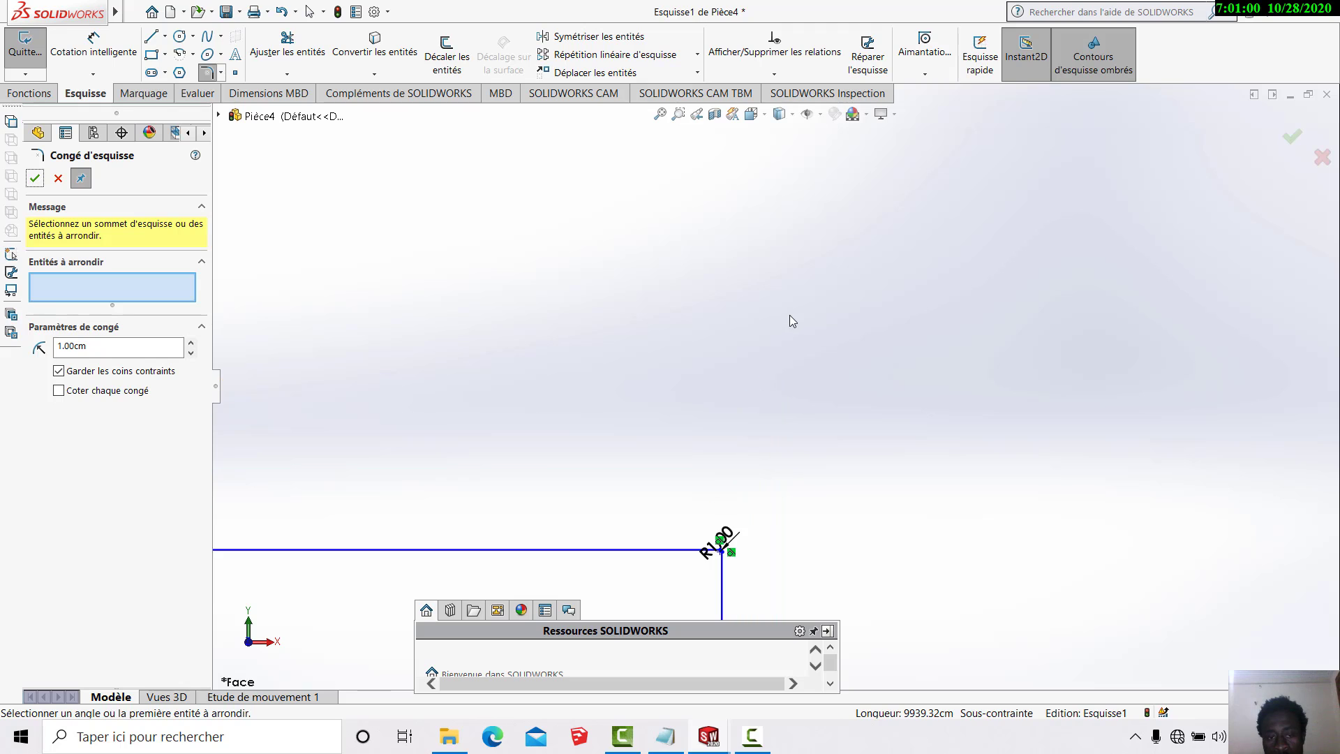
left_click(660, 114)
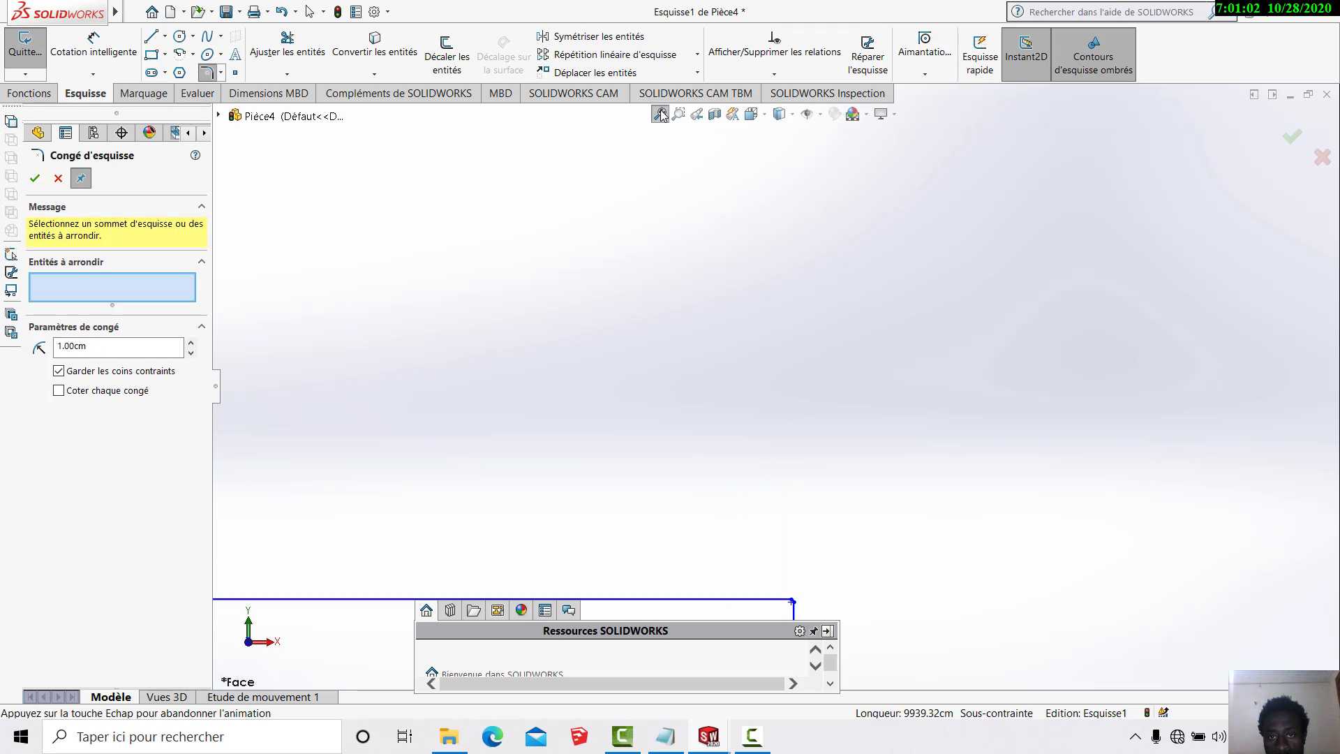
left_click(222, 73)
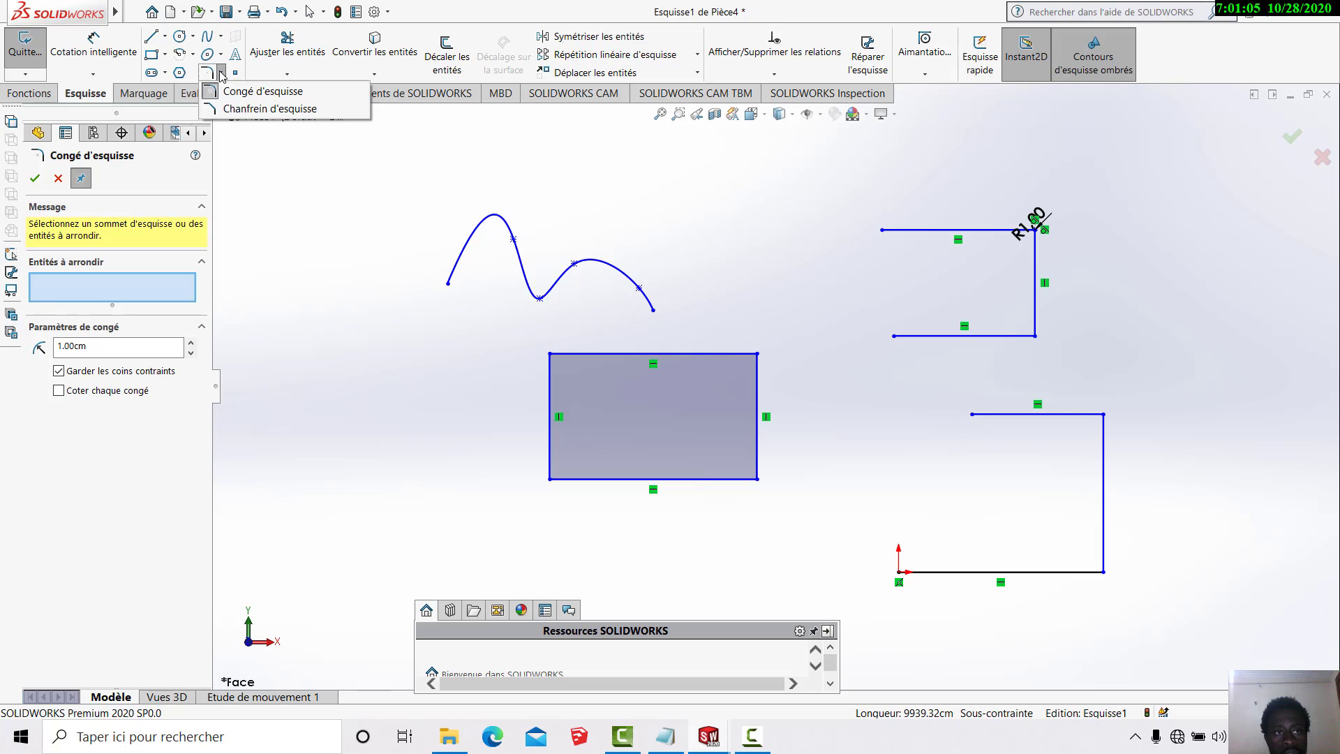
left_click(255, 109)
key("z")
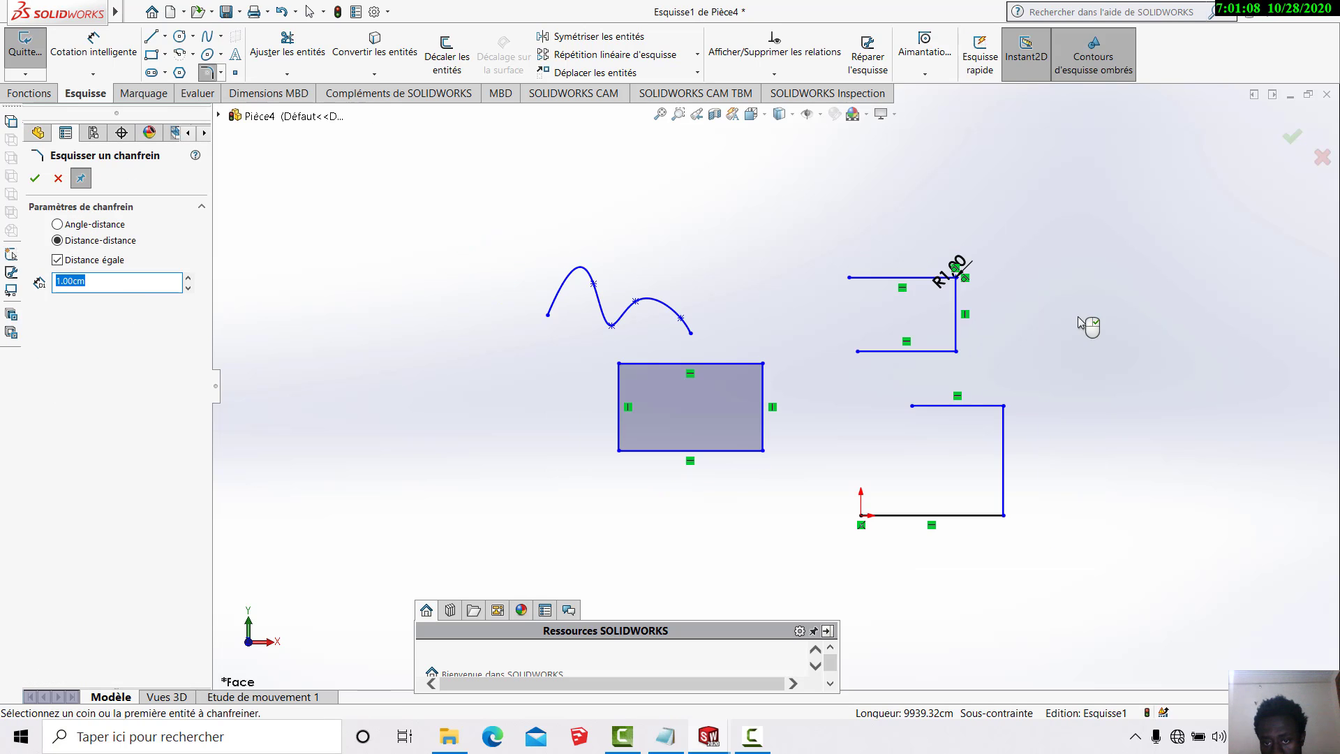
scroll(979, 326, "down", 5)
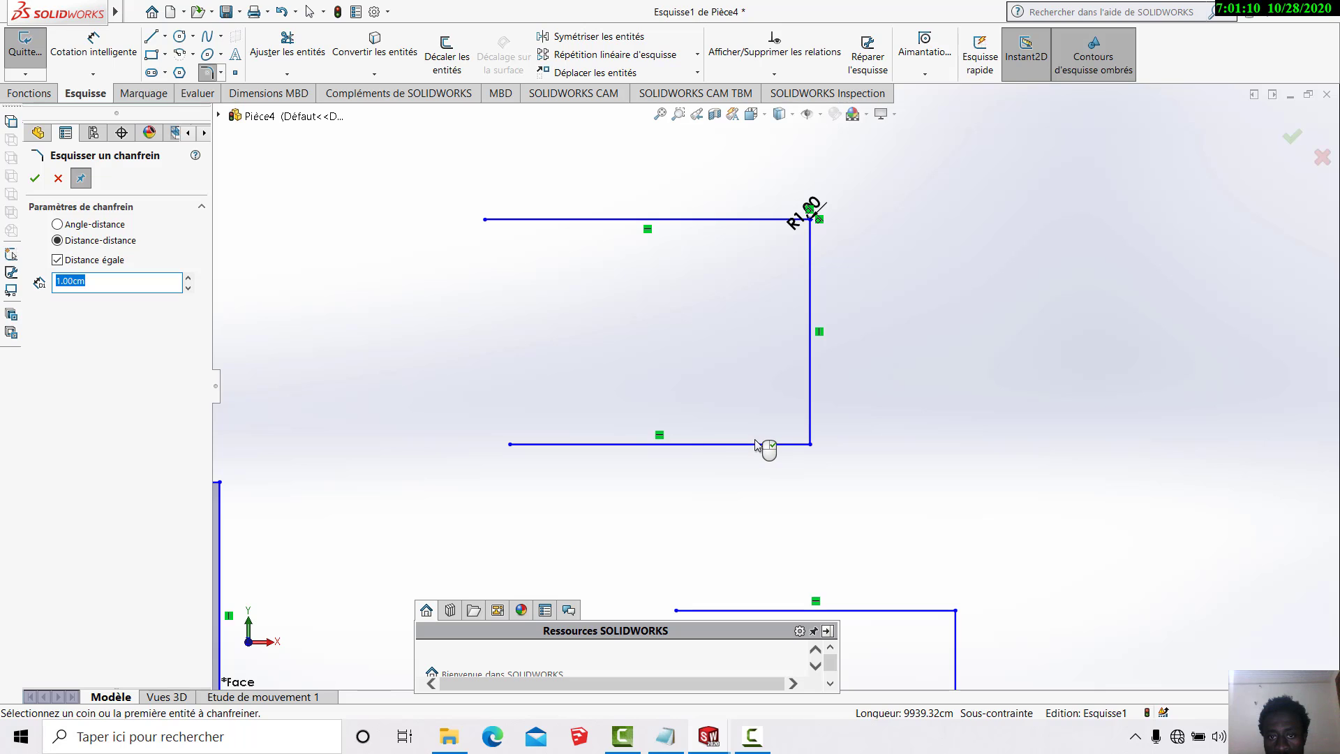
left_click(771, 444)
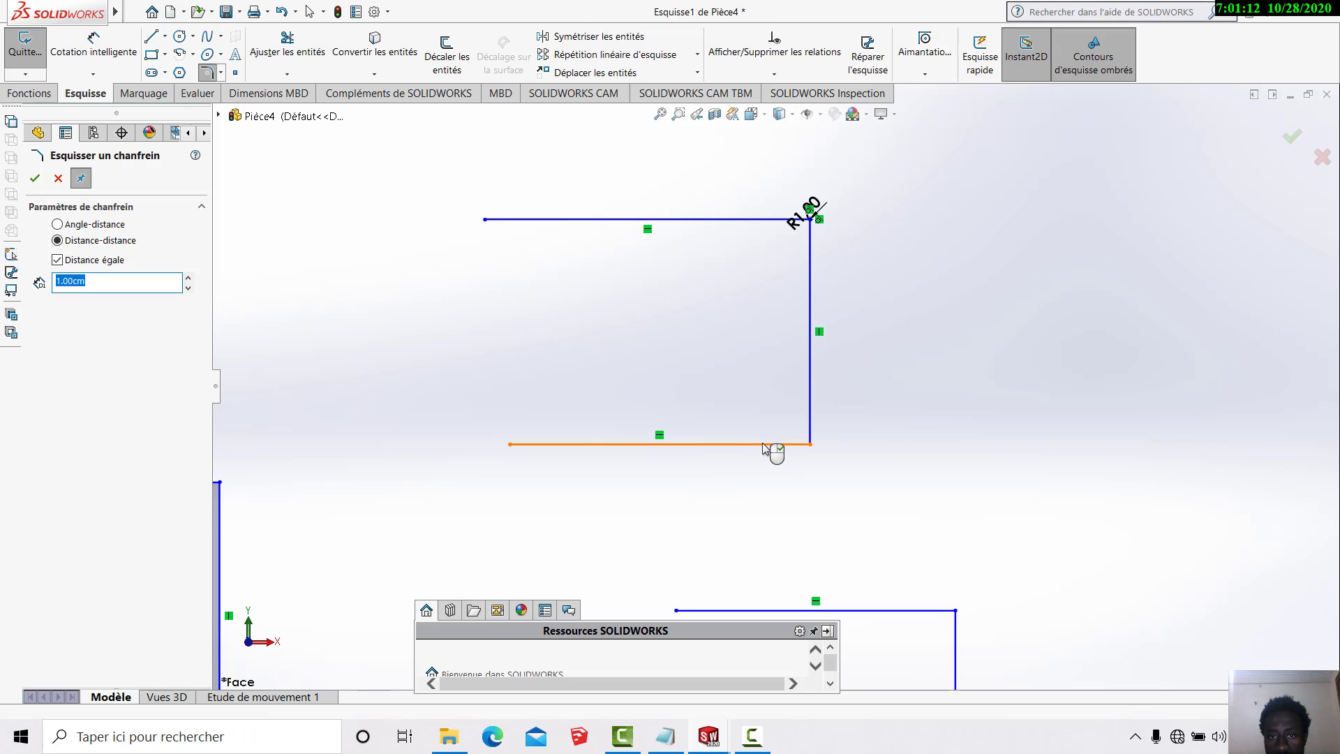
left_click(808, 432)
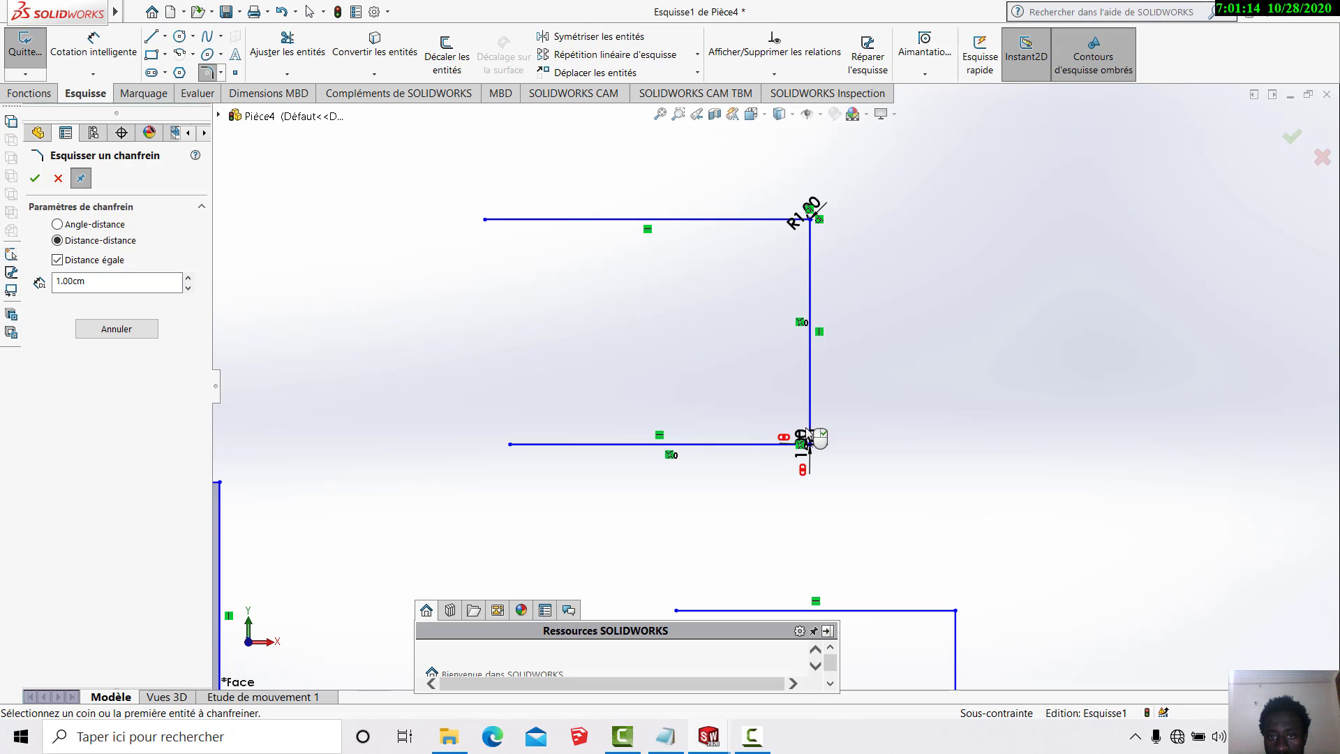
- Examine the new chamfer and its dimensions at the lower-right corner of the upper three-line profile
scroll(802, 439, "up", 4)
scroll(794, 408, "up", 2)
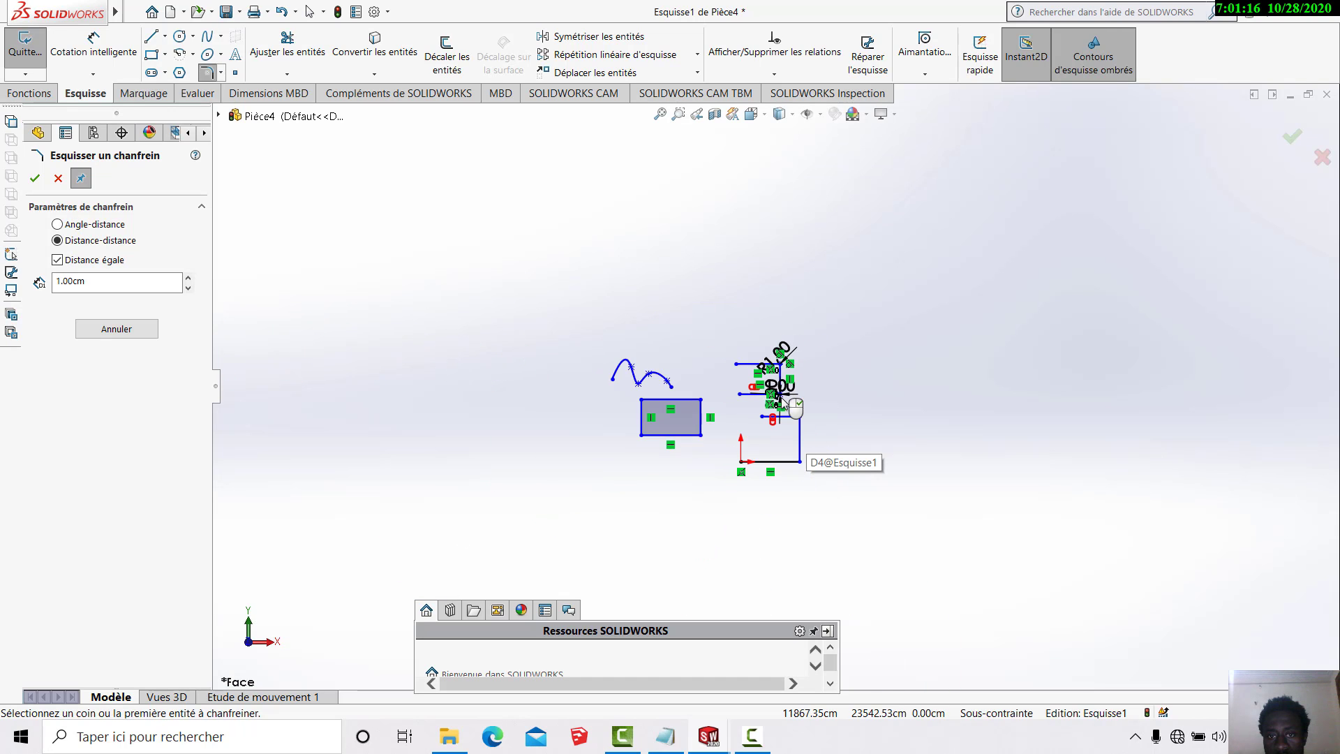
scroll(794, 409, "down", 5)
scroll(733, 421, "down", 4)
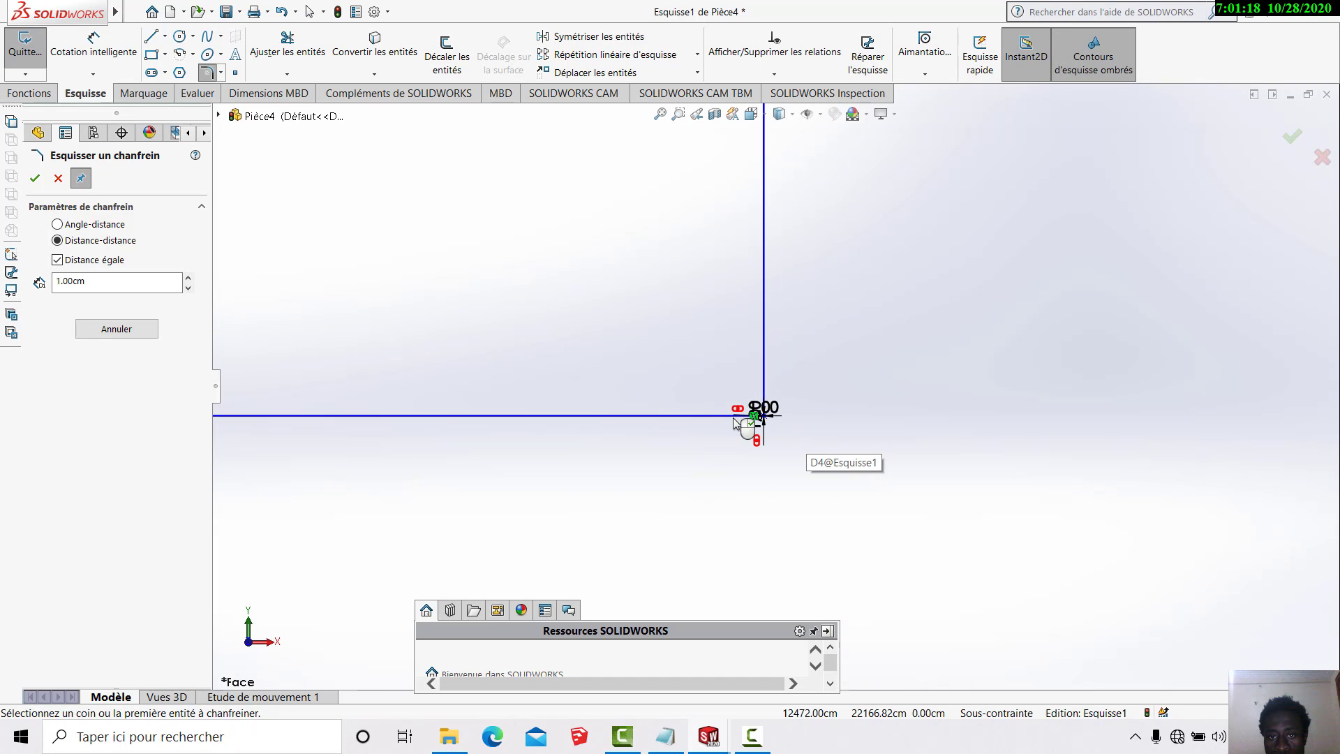
scroll(778, 421, "up", 2)
scroll(778, 420, "down", 6)
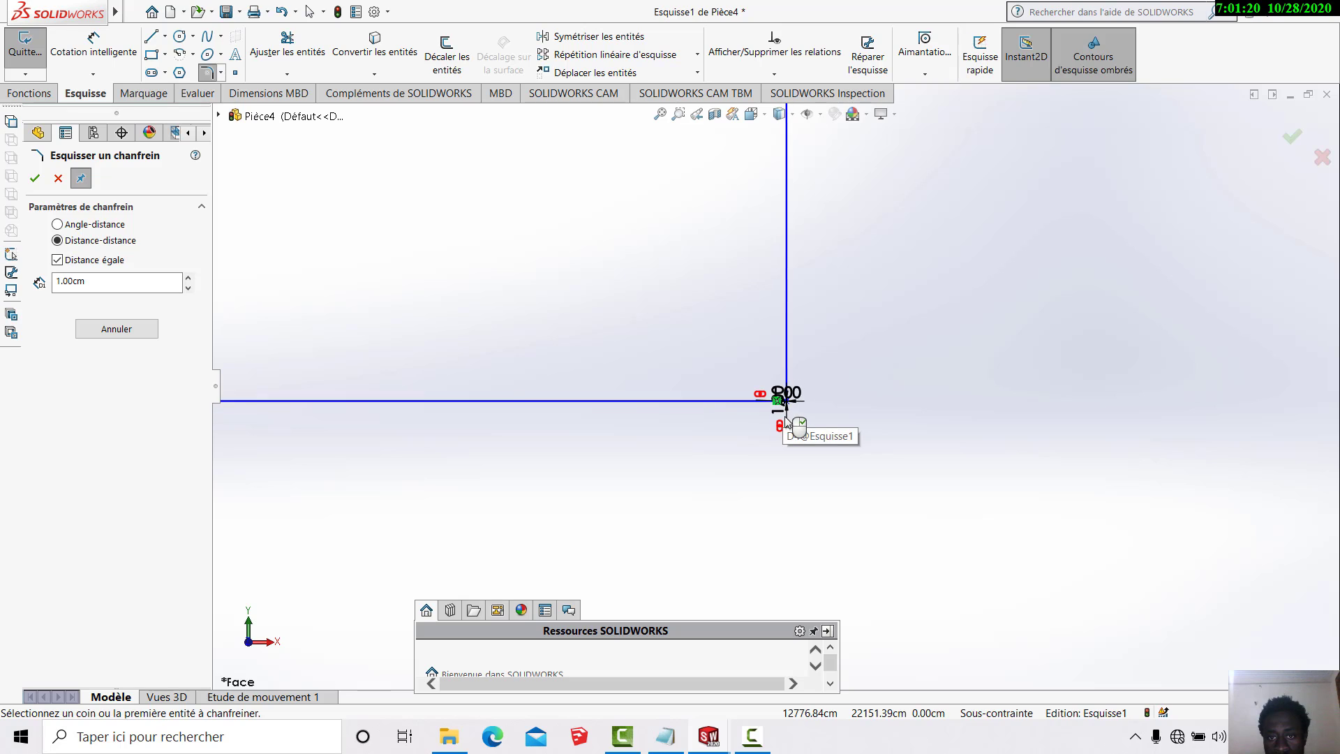
scroll(780, 381, "up", 2)
scroll(782, 386, "up", 4)
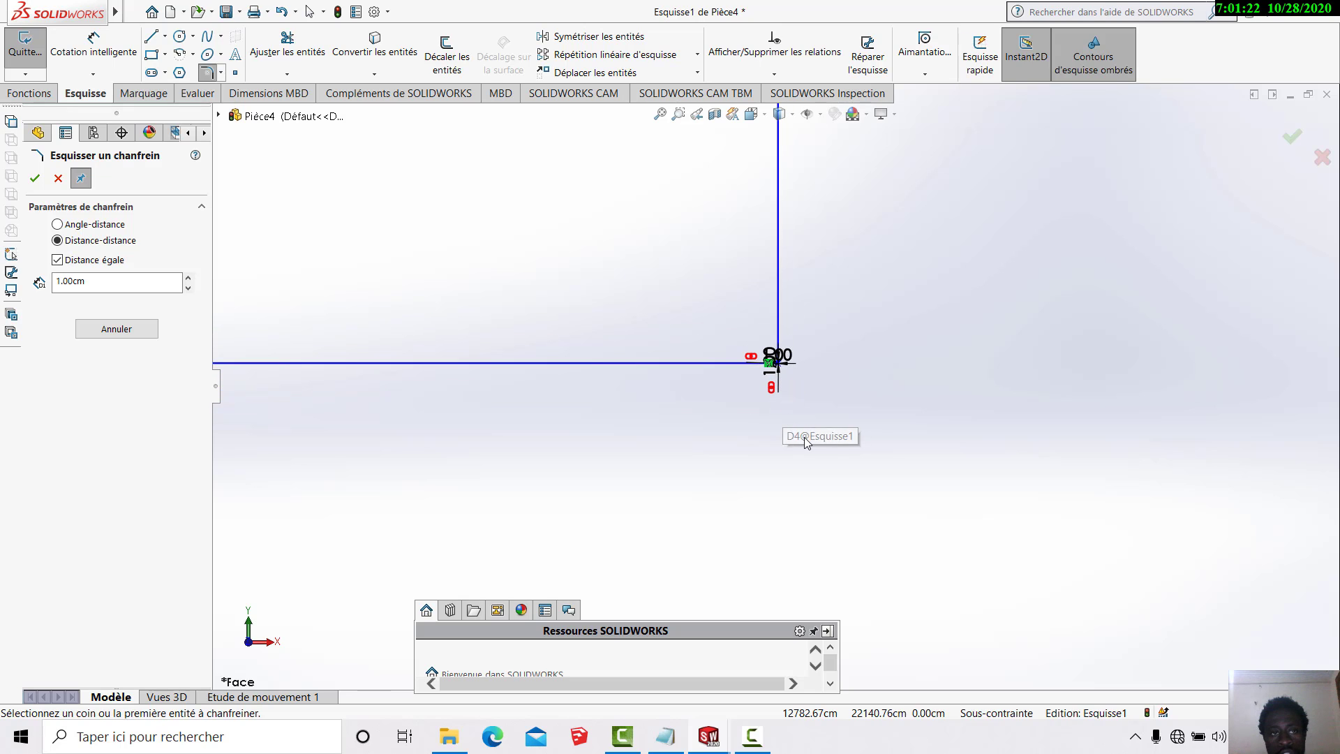
scroll(817, 492, "up", 4)
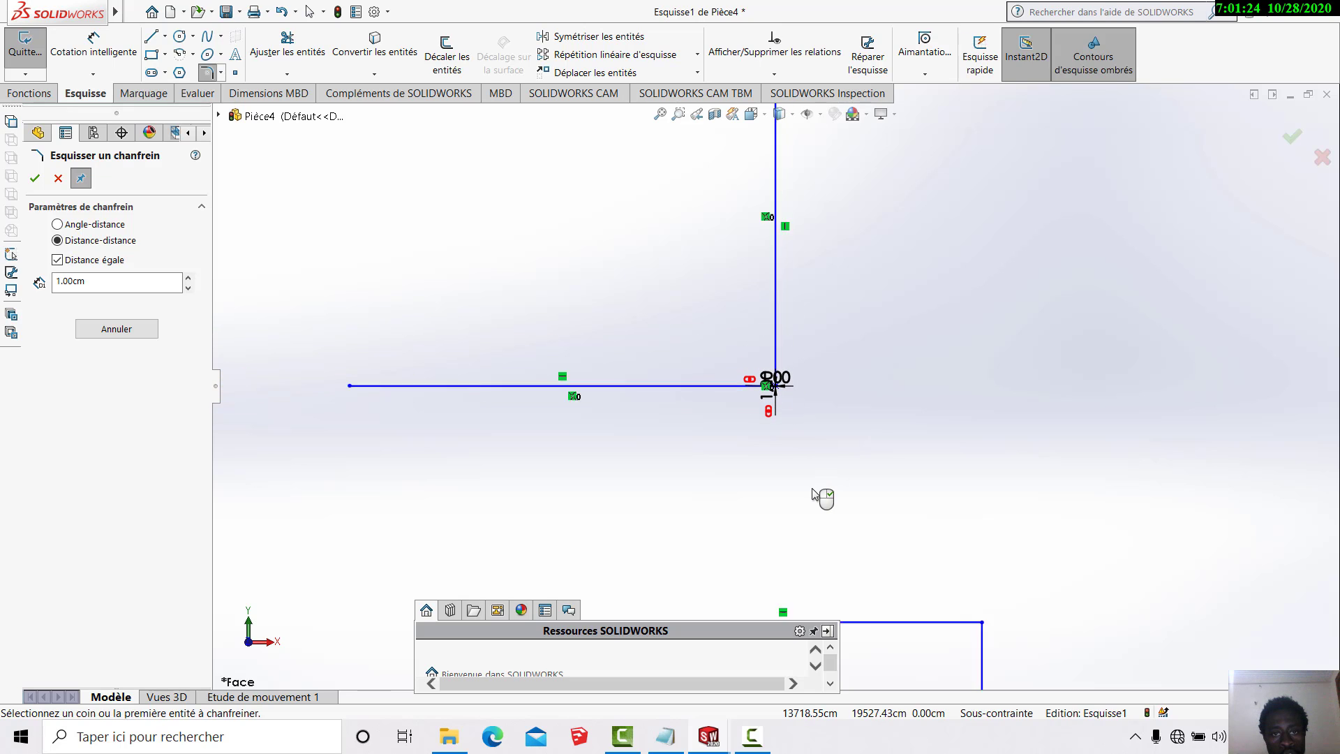
- Sketch an upright ellipse above the spline, with radii of about 11616 cm vertically and 7409 cm horizontally
left_click(221, 72)
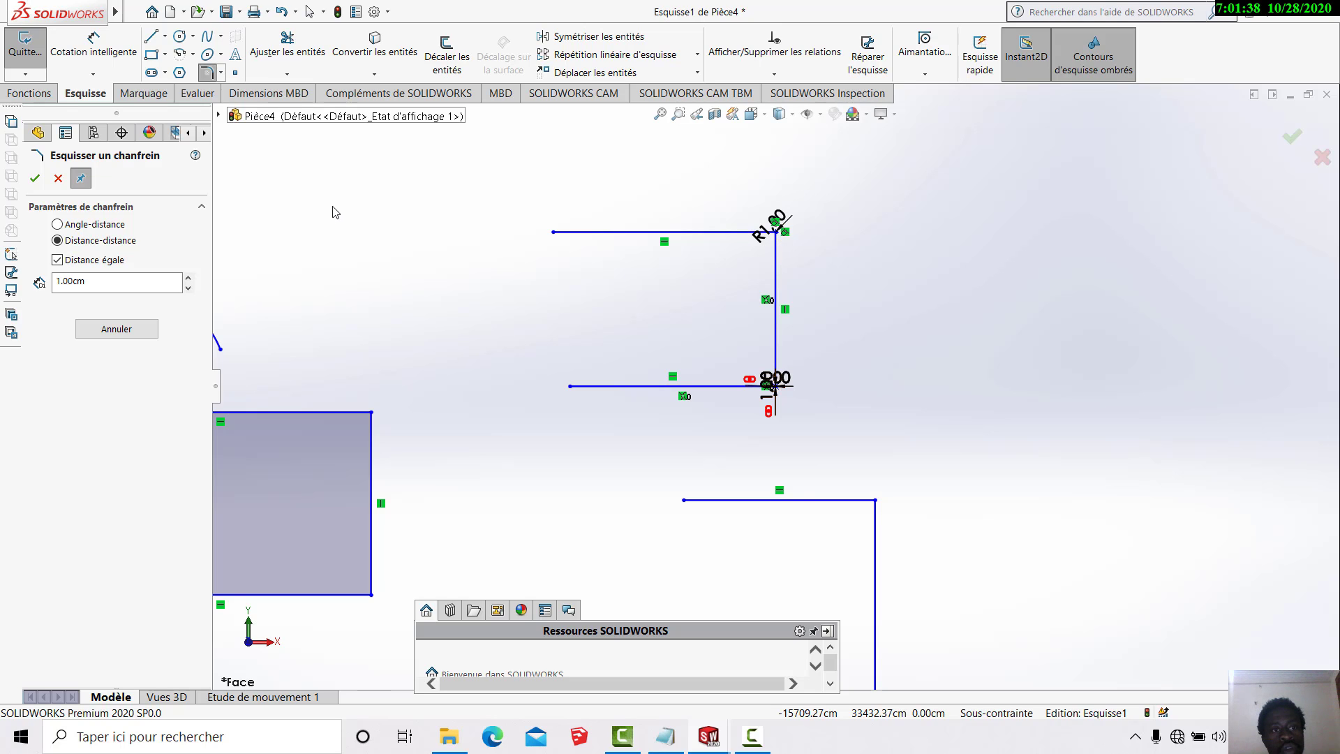
scroll(573, 258, "down", 2)
scroll(505, 263, "up", 5)
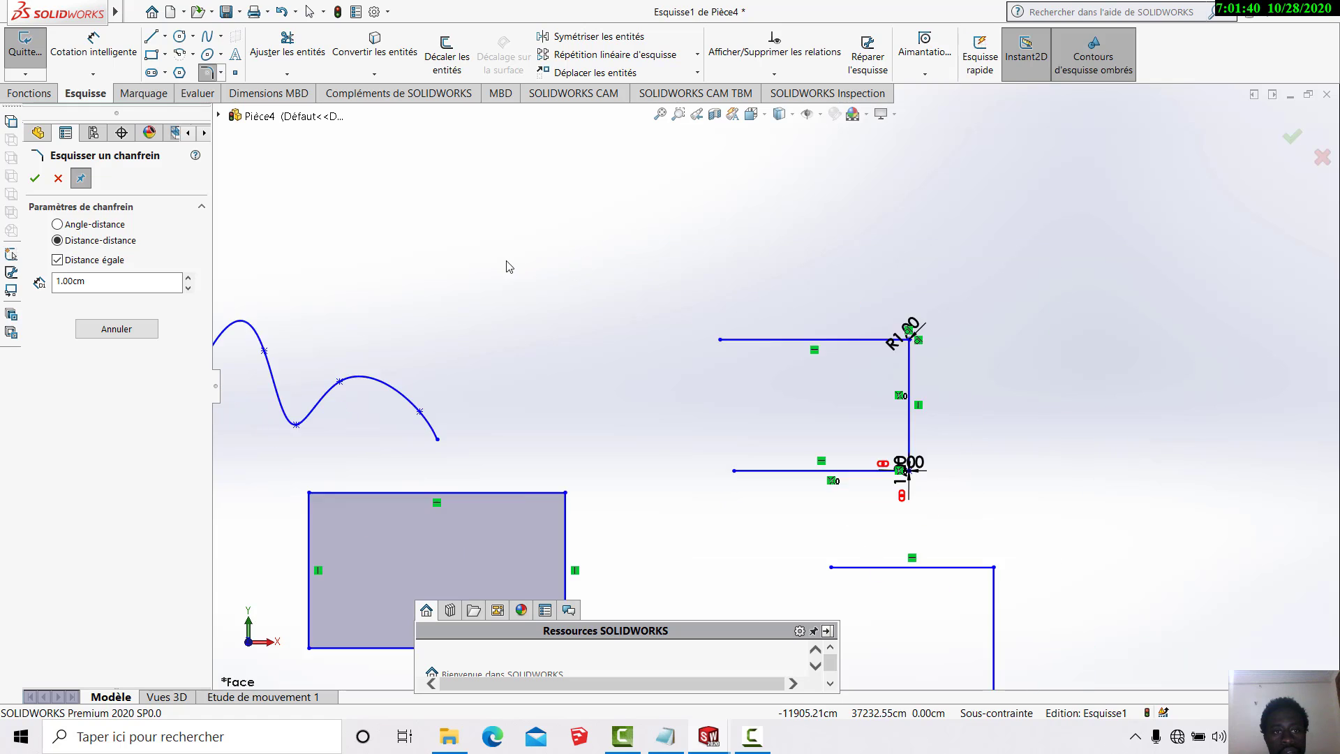
left_click(221, 54)
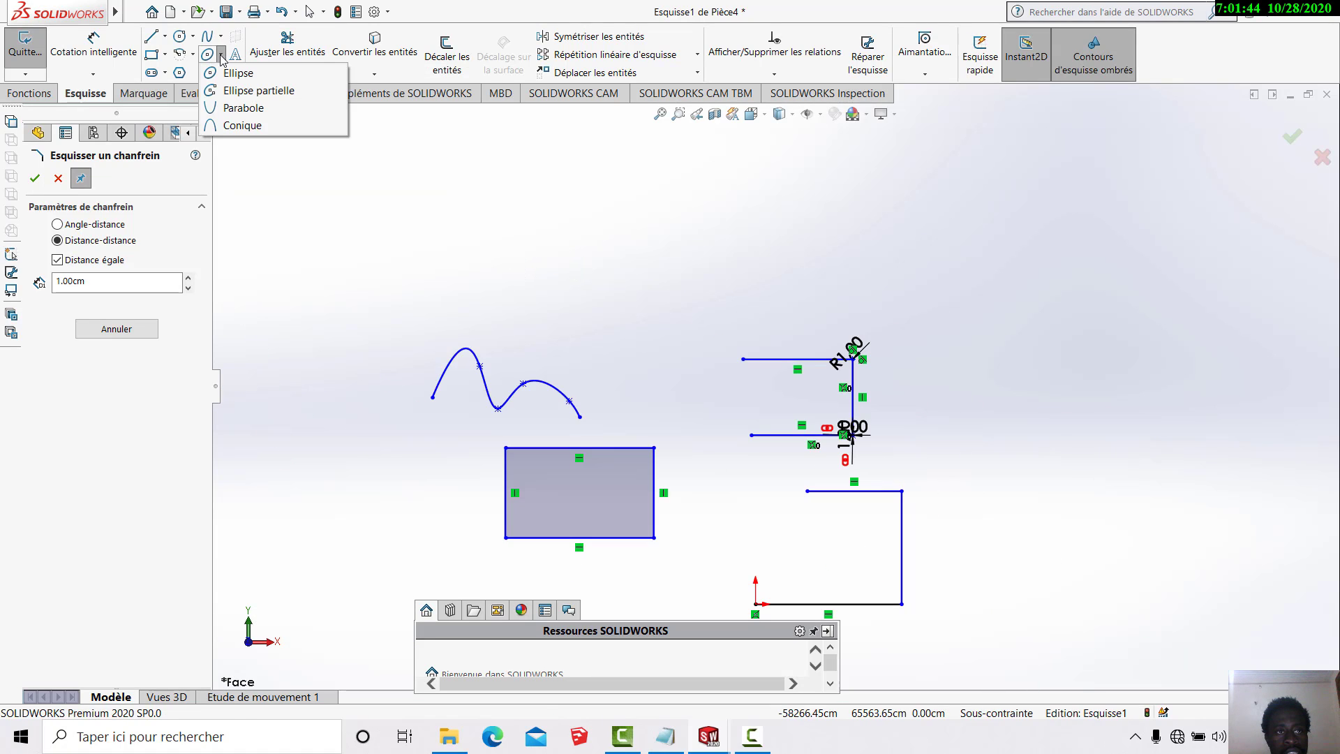
left_click(233, 77)
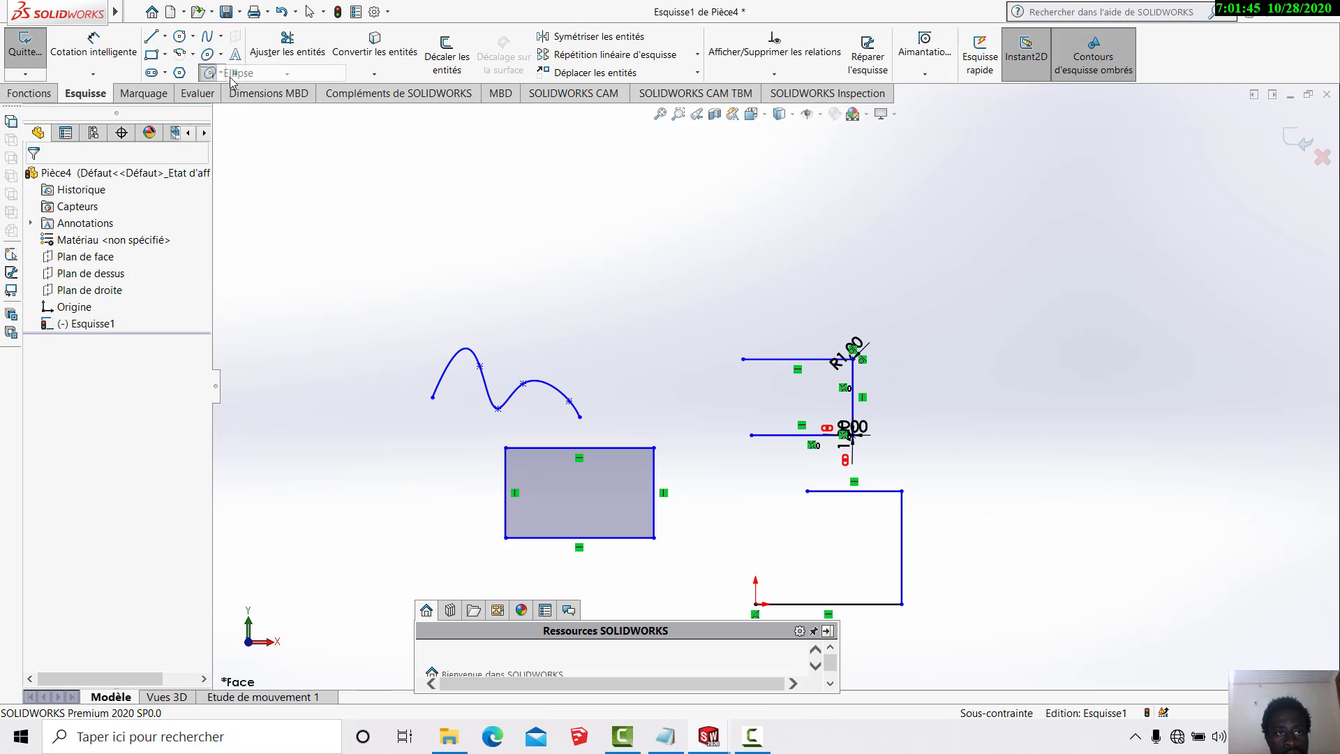
left_click(457, 180)
left_click(458, 268)
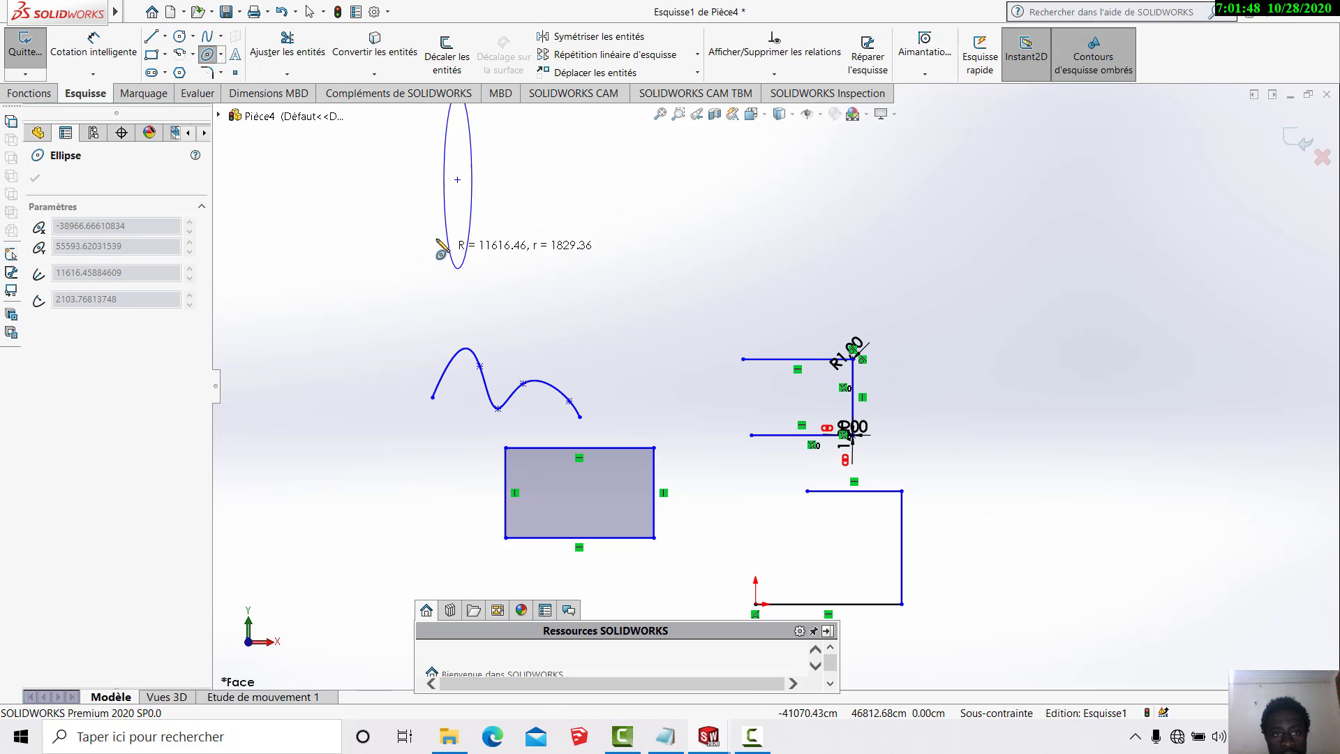
left_click(519, 237)
- Sketch a slightly tilted straight slot to the right of the ellipse, about 16961 cm between centres and 9442 cm wide
scroll(512, 290, "down", 1)
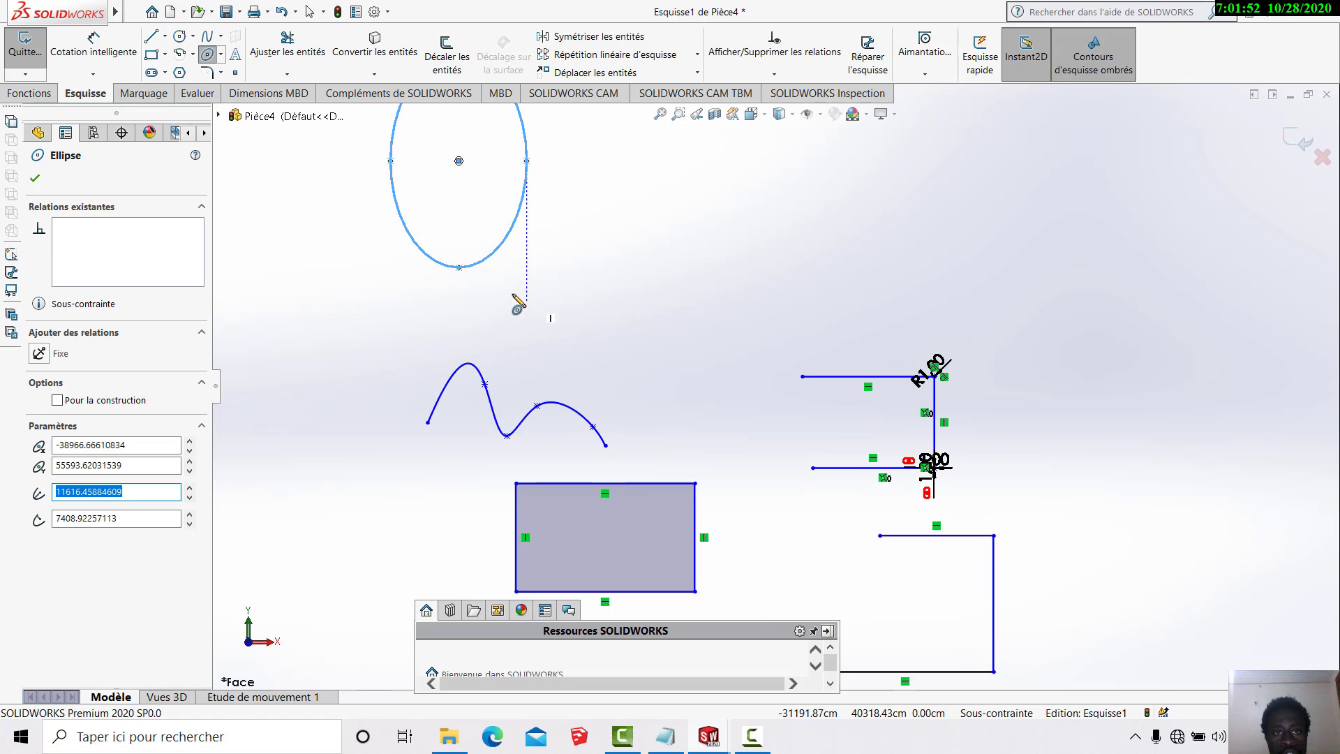
scroll(500, 275, "up", 2)
scroll(611, 203, "down", 1)
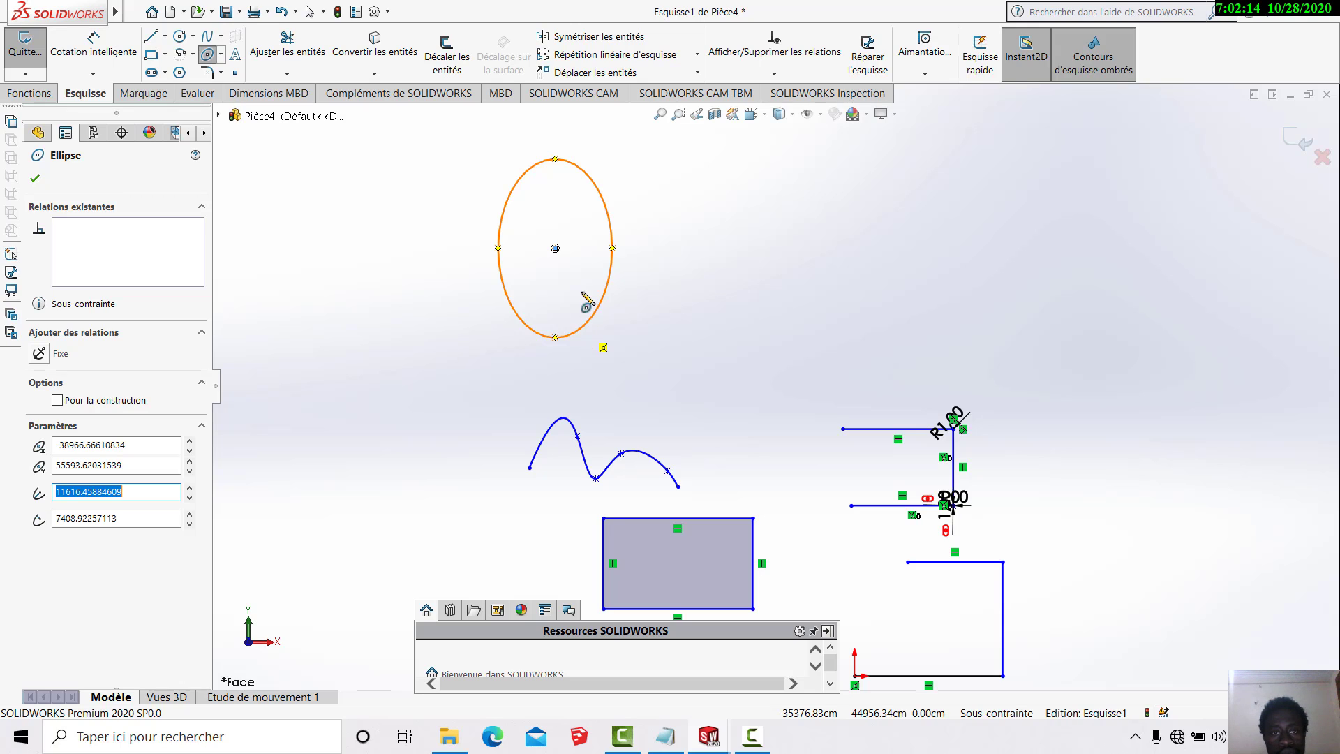
scroll(570, 189, "up", 1)
scroll(570, 189, "down", 2)
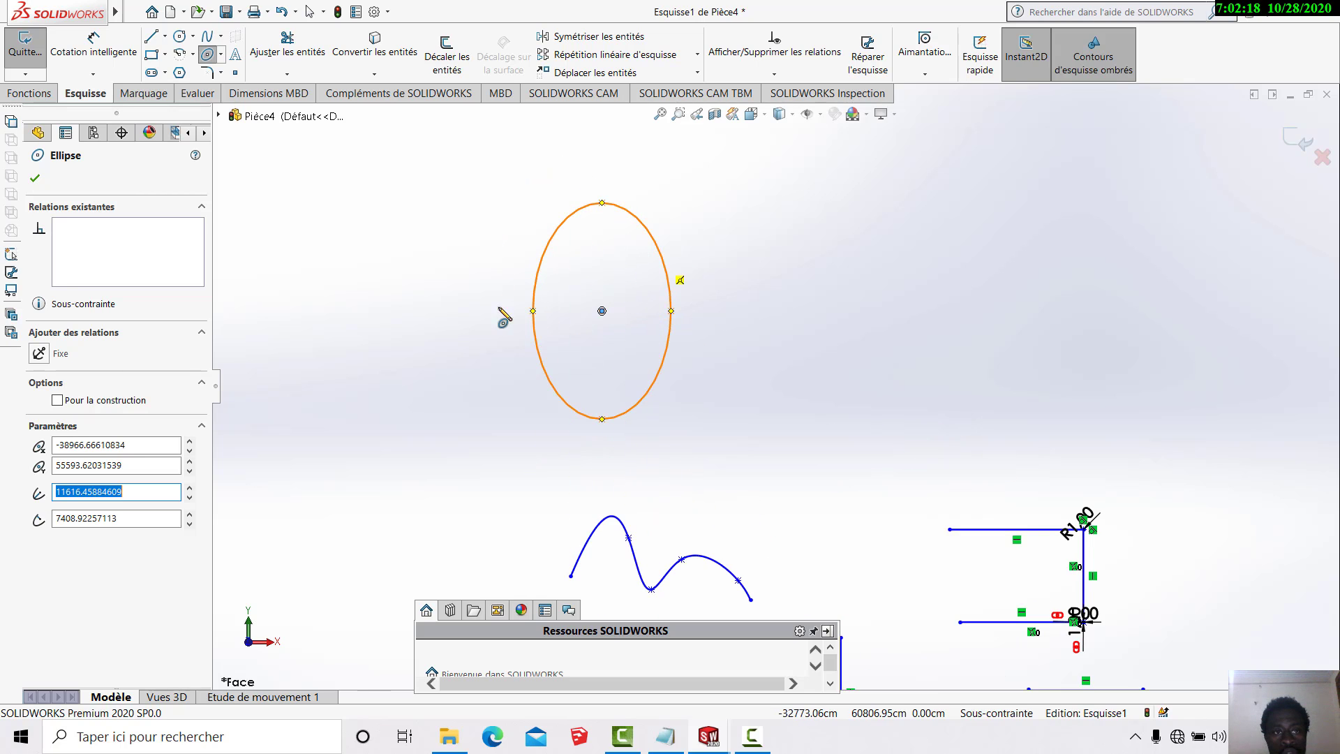
left_click(153, 73)
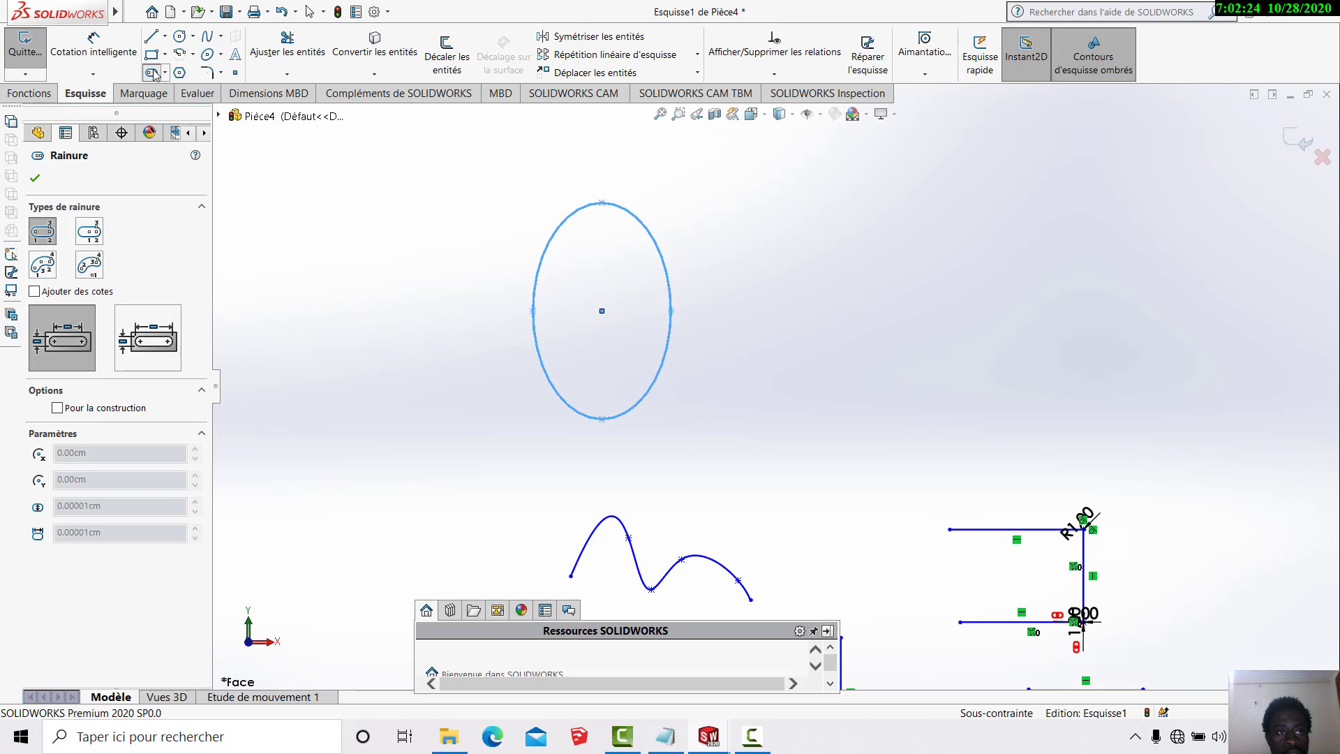
left_click(846, 283)
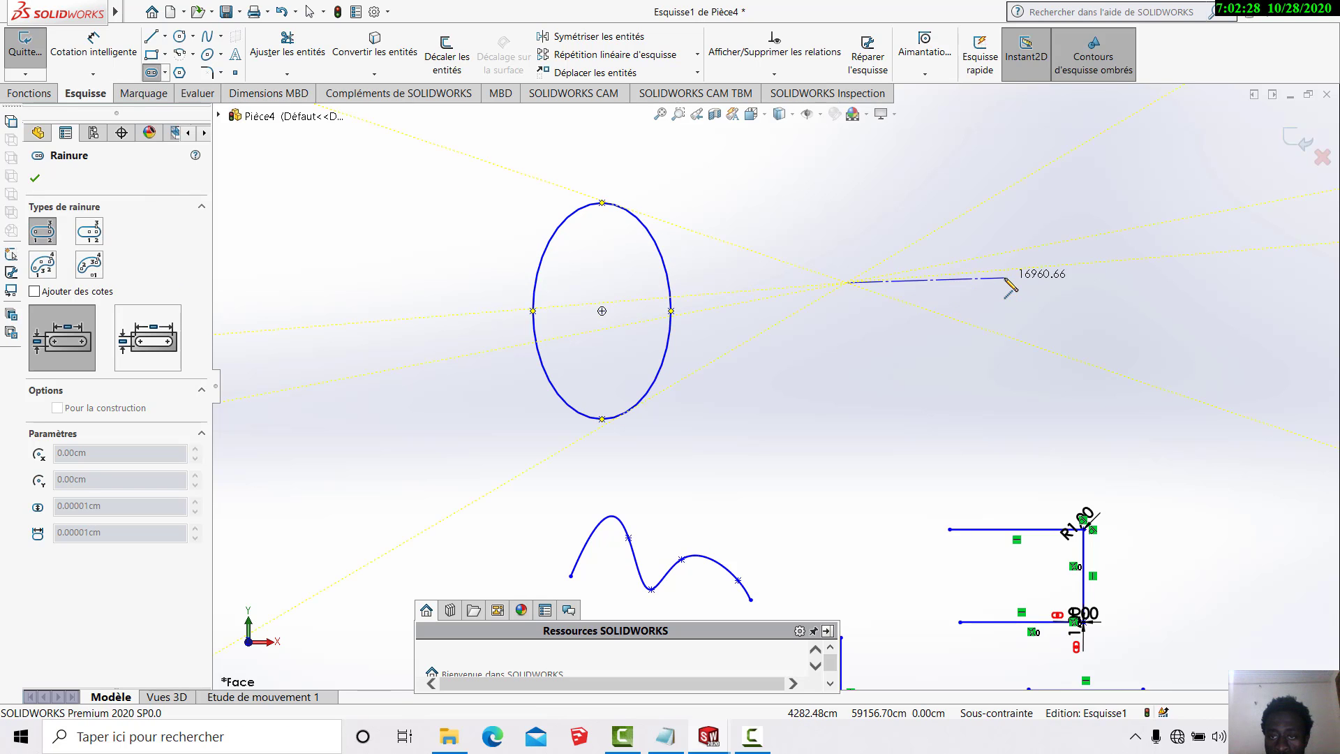
left_click(1006, 278)
left_click(1007, 240)
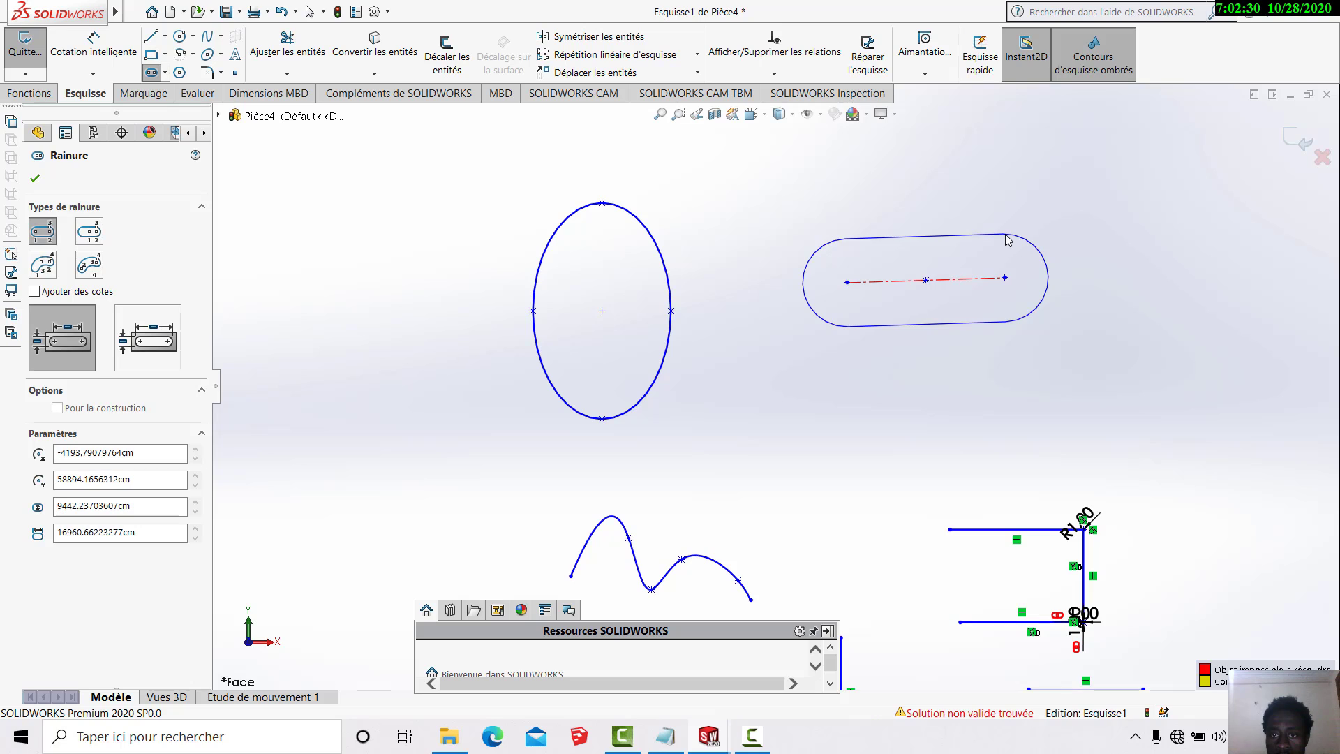
- Sketch a horizontal straight slot to the left of the ellipse, about 13277 cm between centres and 7501 cm wide
left_click(273, 214)
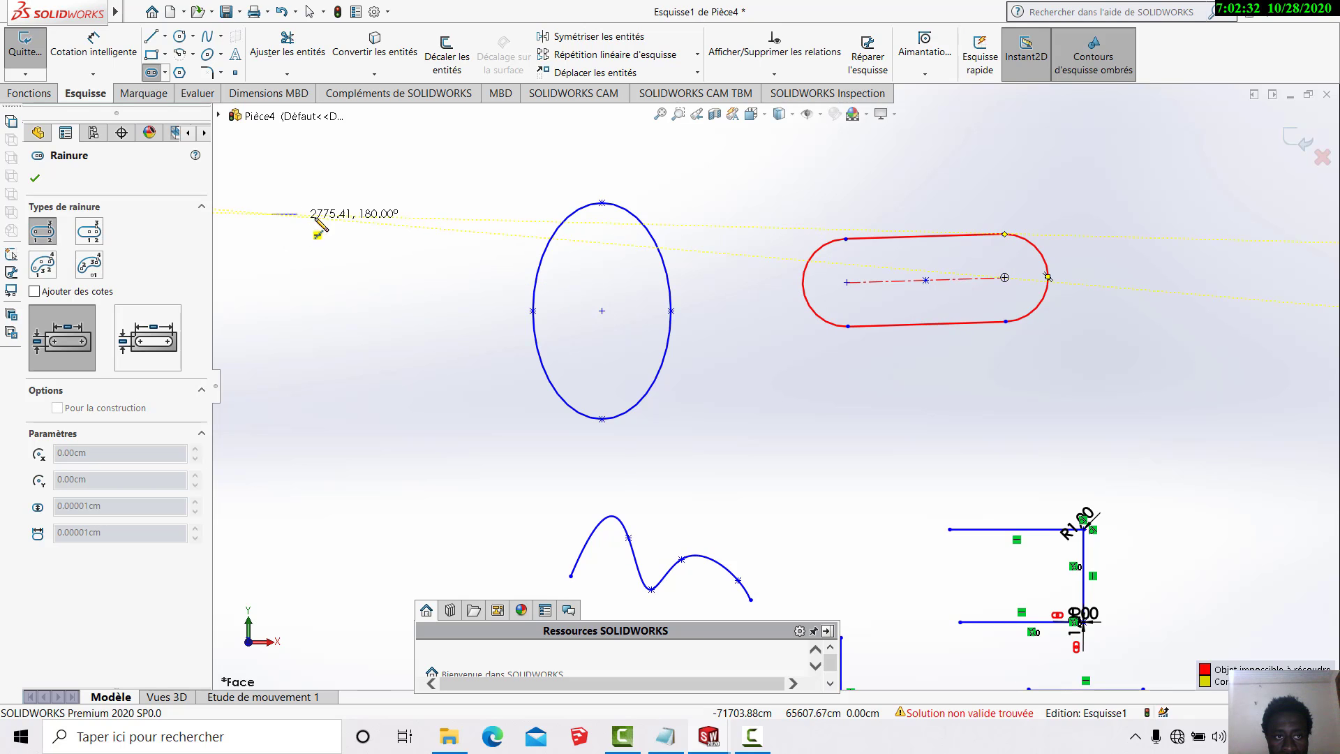
left_click(395, 214)
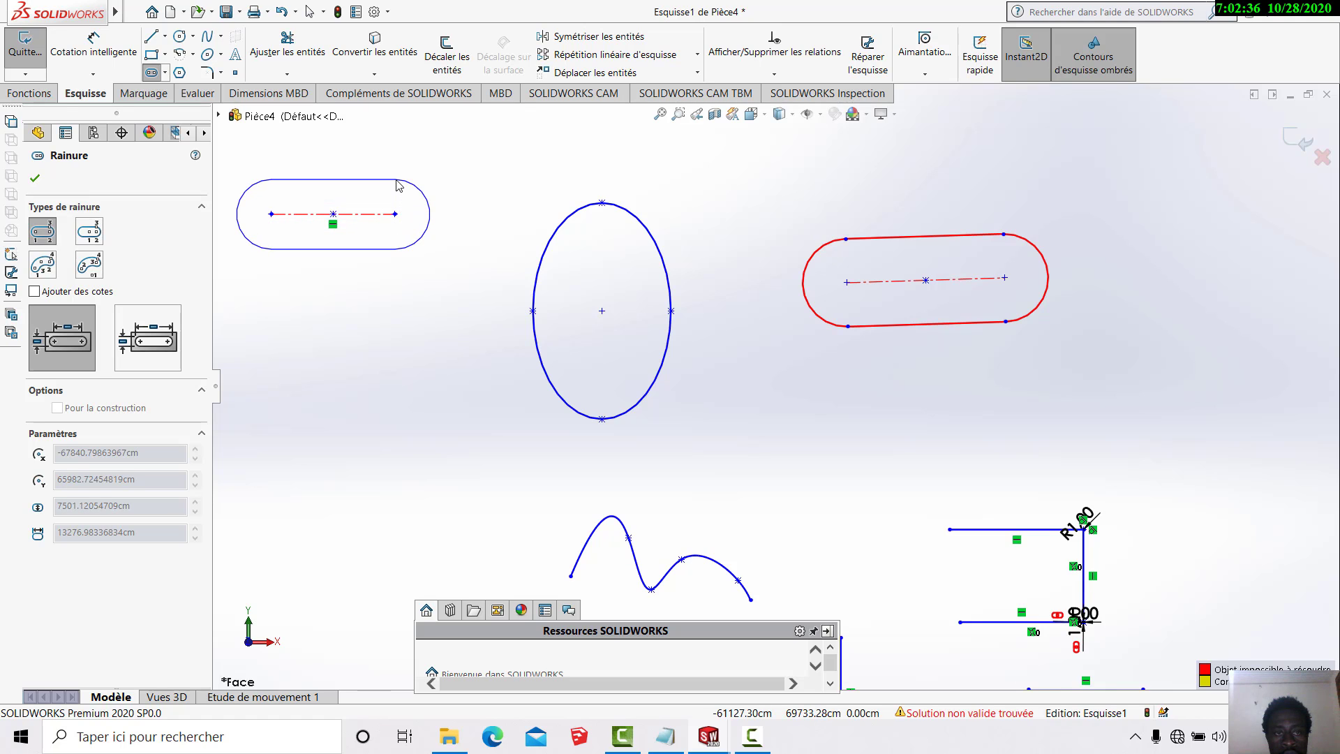
left_click(398, 185)
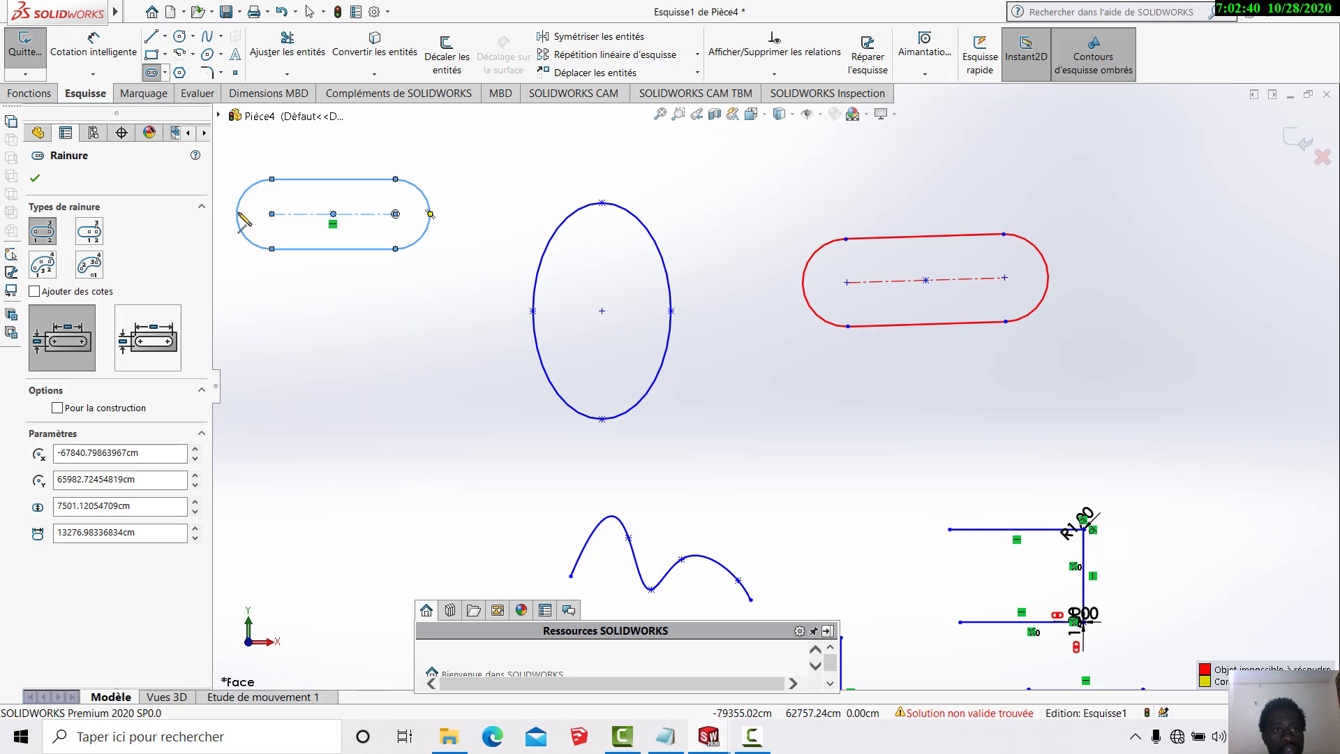
scroll(539, 295, "down", 1)
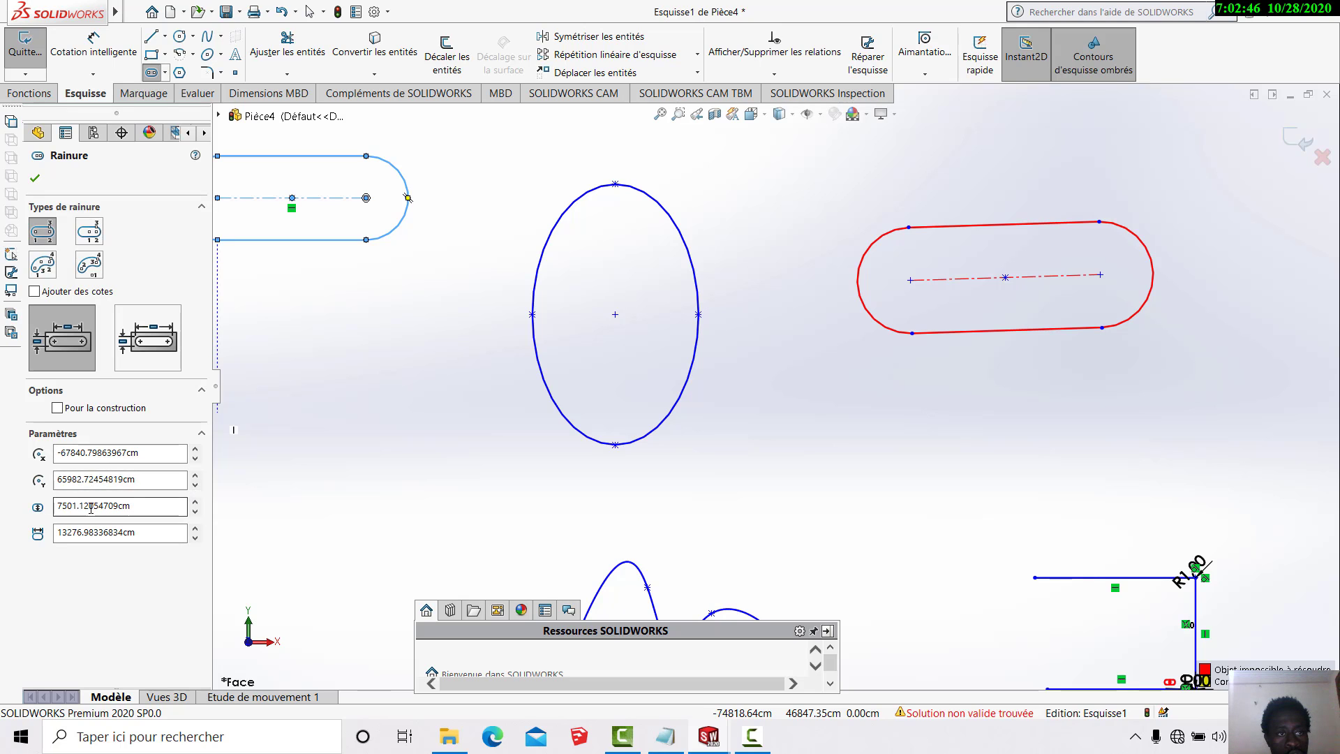
scroll(619, 345, "down", 1)
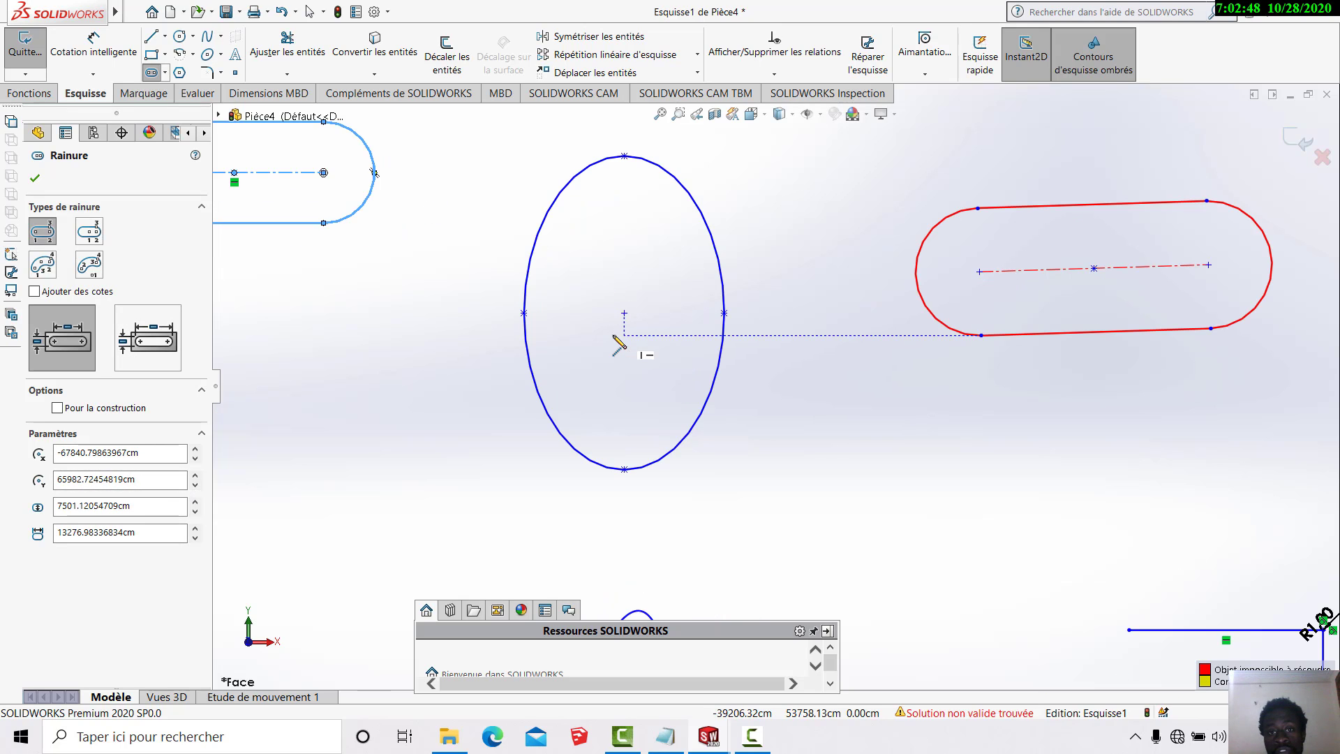
left_click(36, 182)
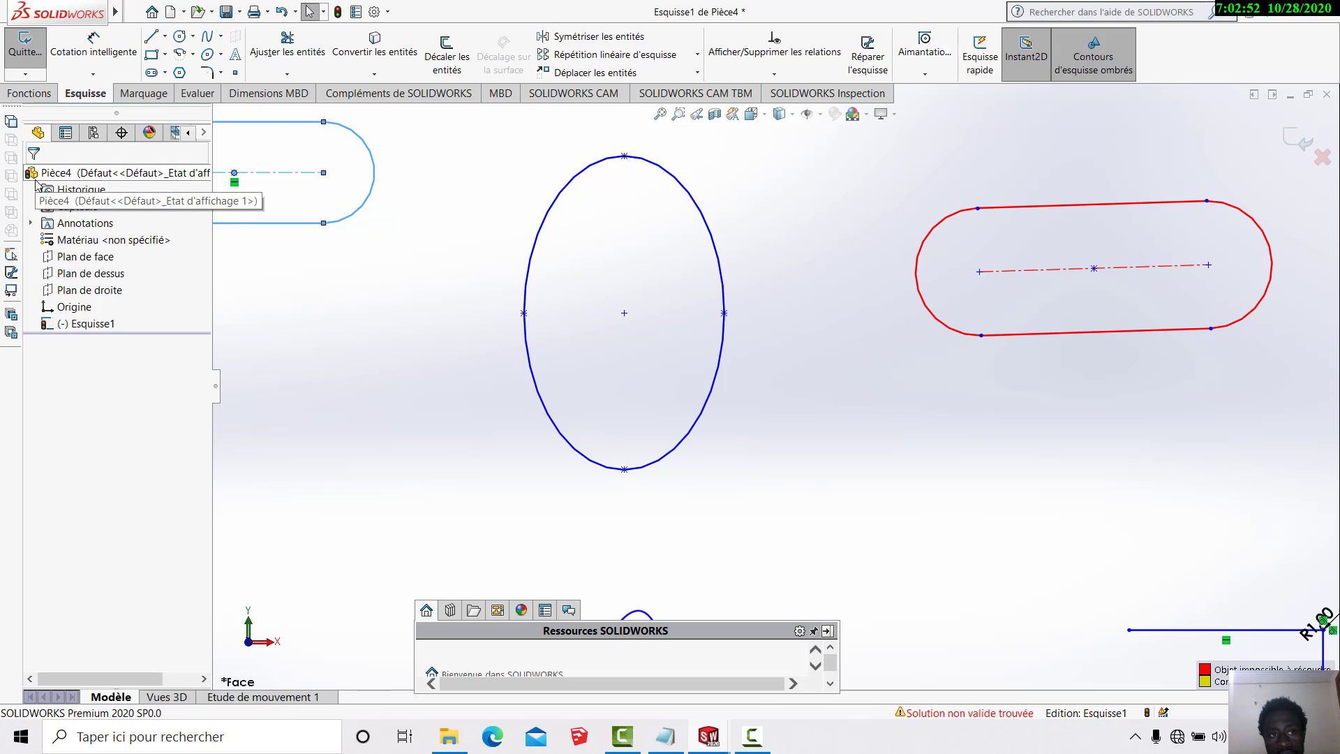
- Start a sketch text along the horizontal slot's two lines and two arcs, and enter the text TEXTE
scroll(523, 301, "down", 4)
scroll(523, 301, "up", 5)
scroll(523, 296, "up", 4)
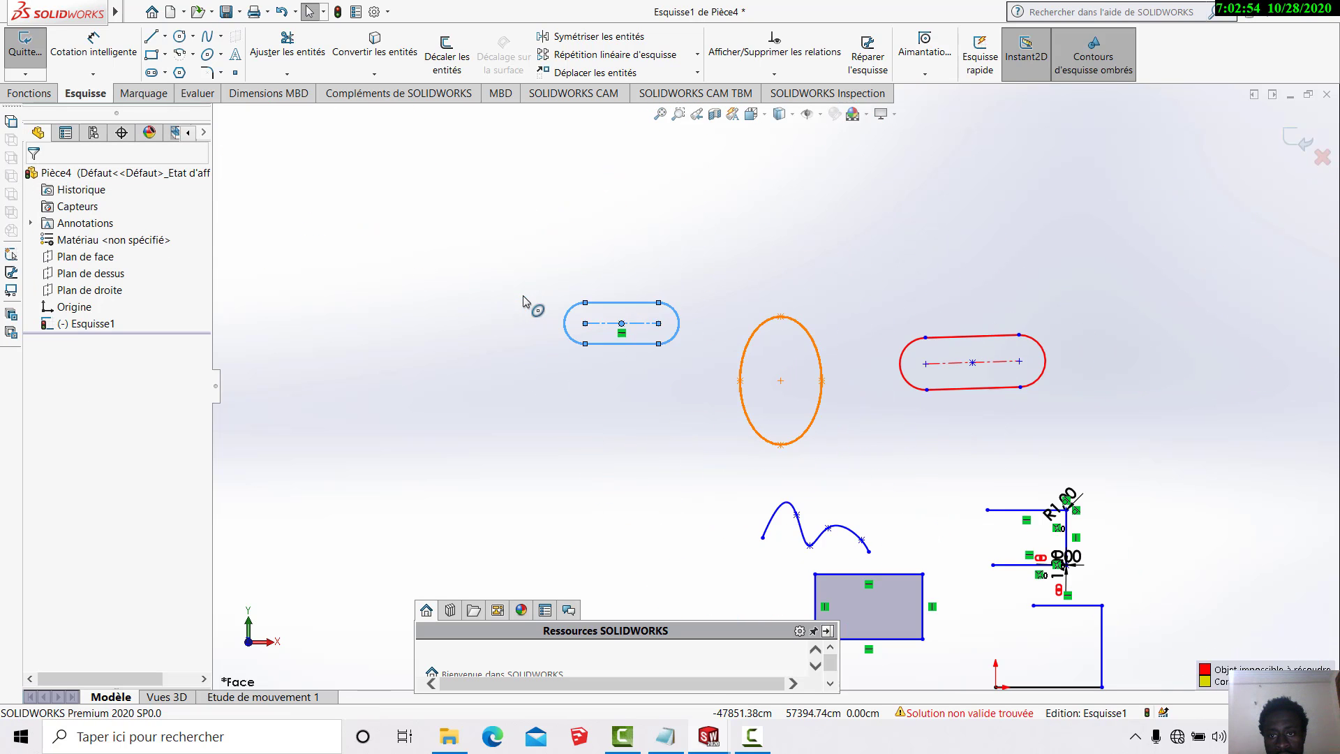
scroll(448, 254, "down", 2)
scroll(566, 311, "up", 2)
scroll(567, 310, "down", 2)
scroll(565, 309, "up", 3)
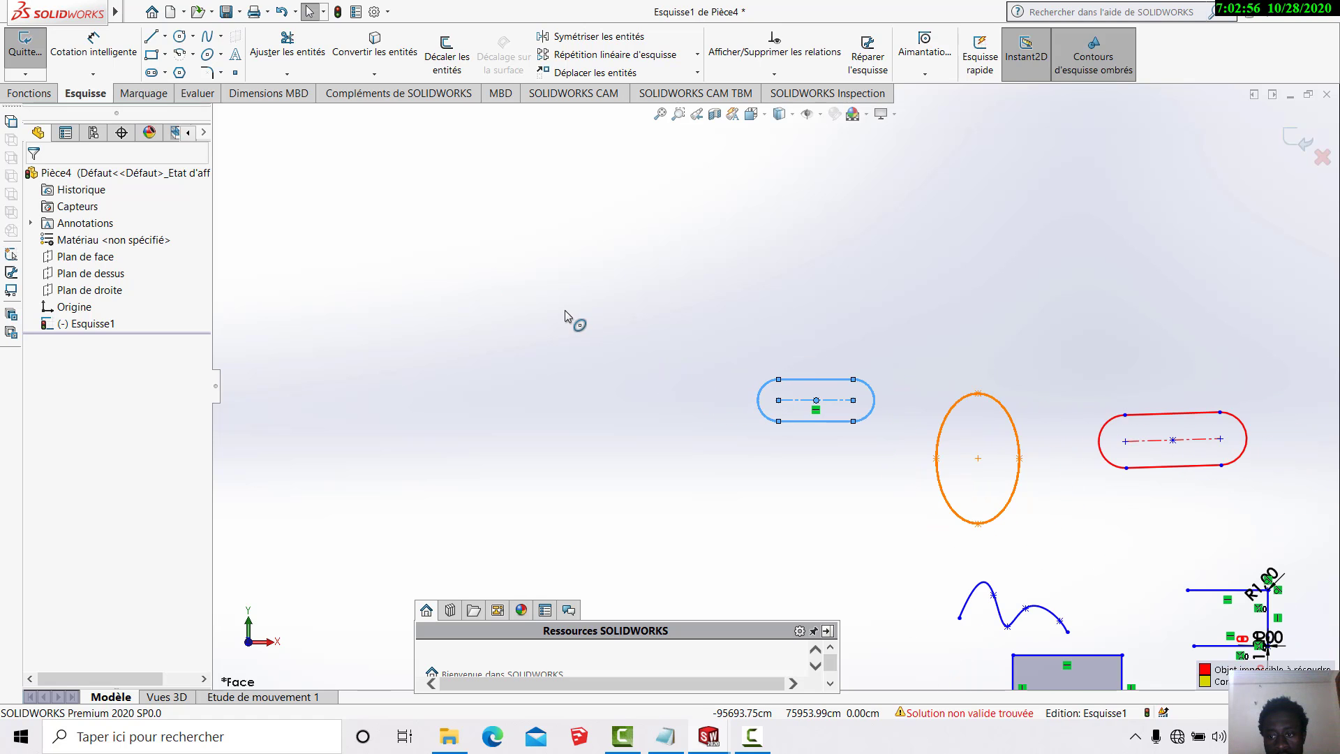
scroll(551, 312, "down", 1)
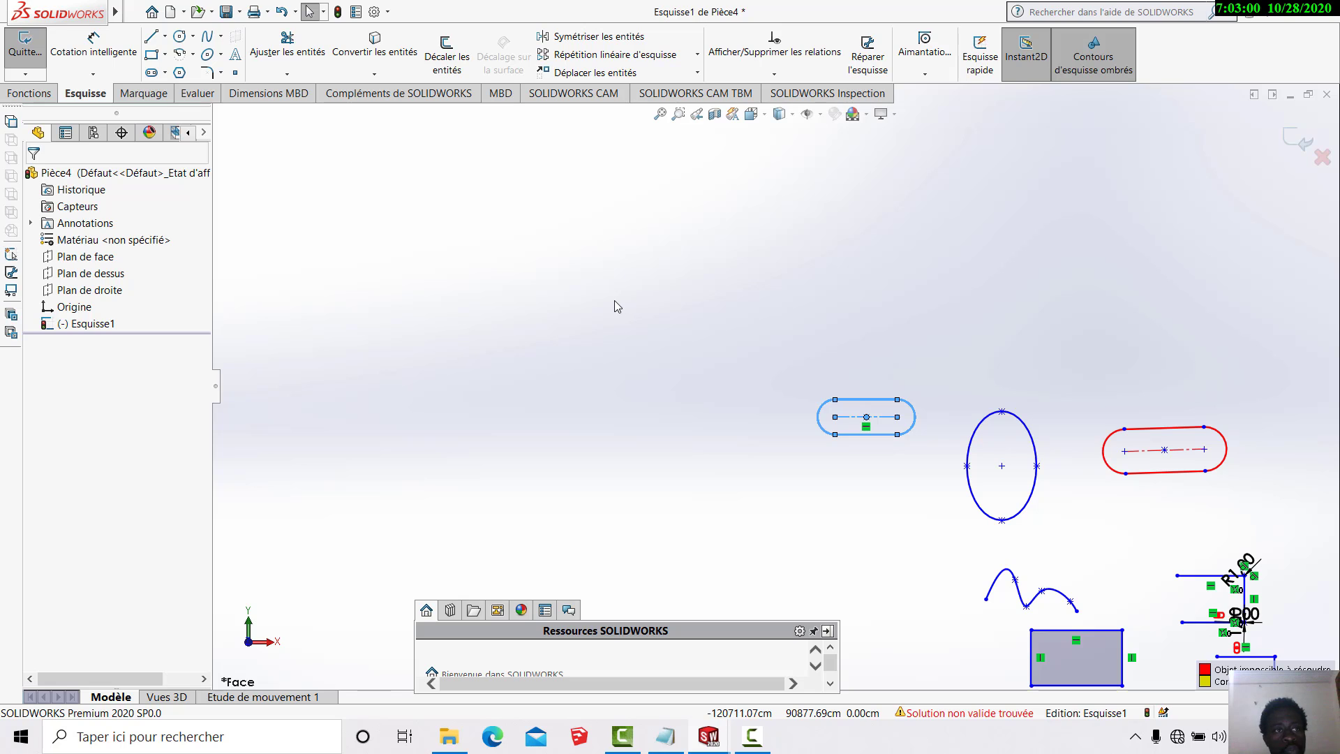
left_click(236, 59)
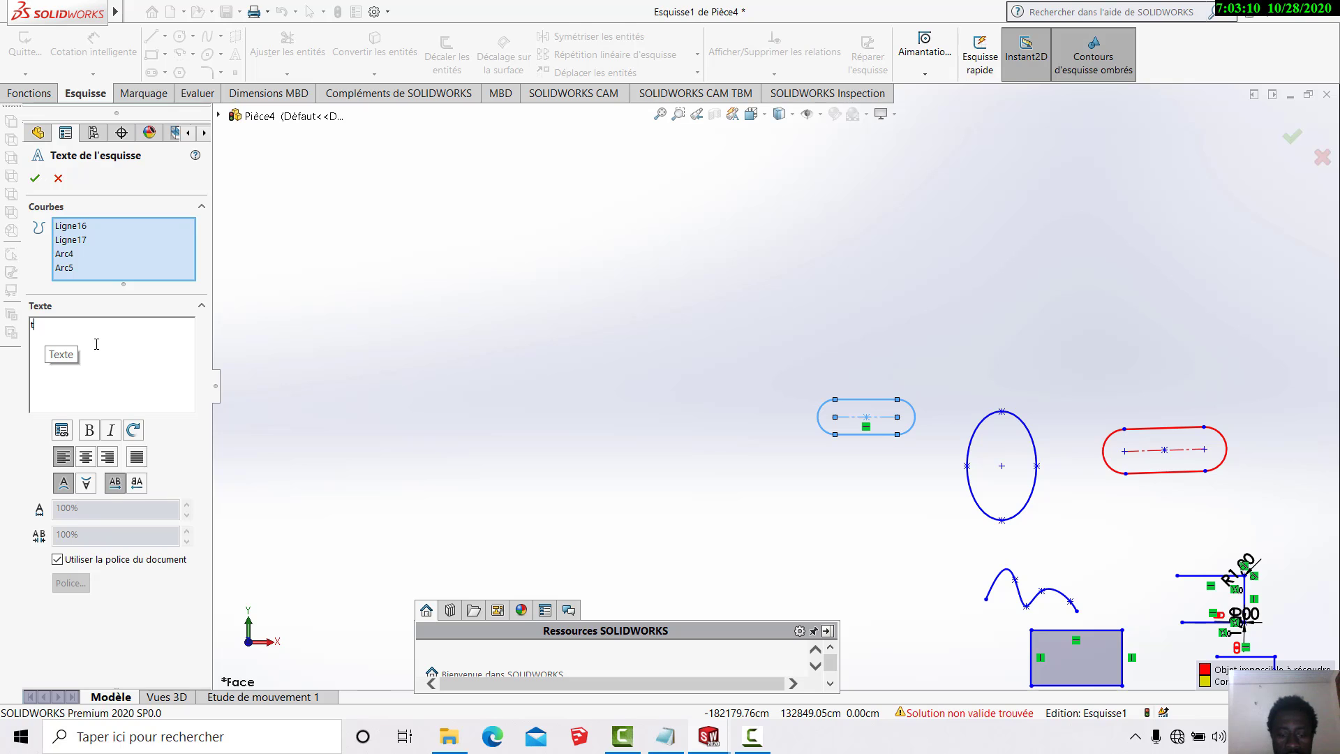
key("BackSpace")
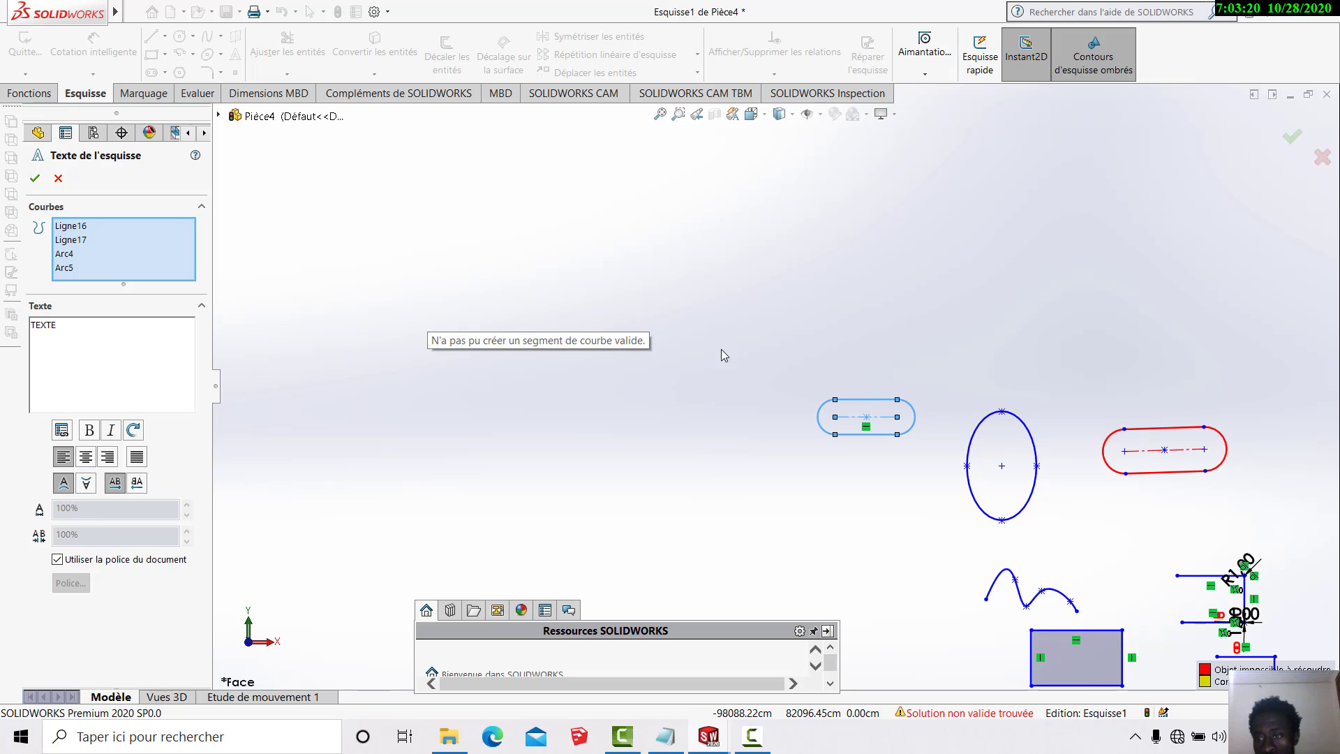
- Examine the slots, ellipse, spline, rectangle and line profiles in the sketch to look for the entered text
scroll(709, 279, "down", 2)
scroll(994, 479, "up", 4)
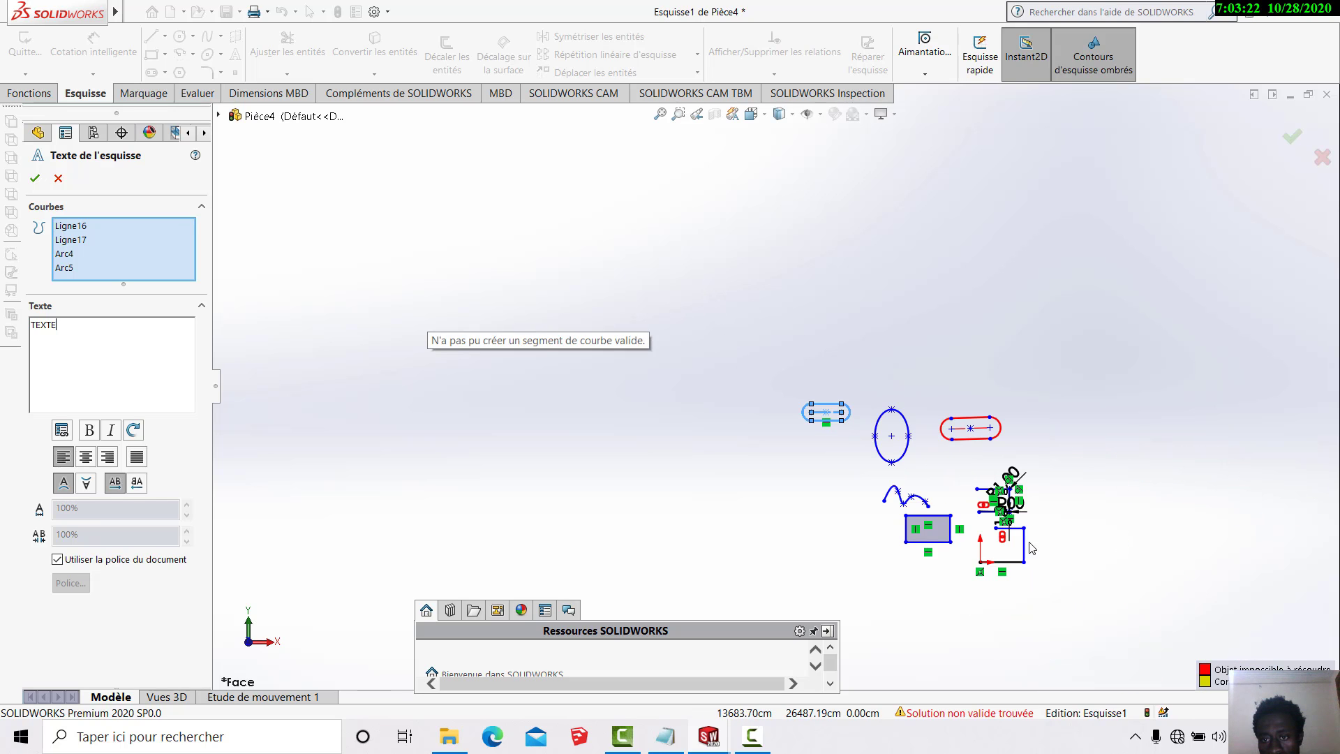
scroll(938, 494, "down", 2)
scroll(907, 502, "down", 5)
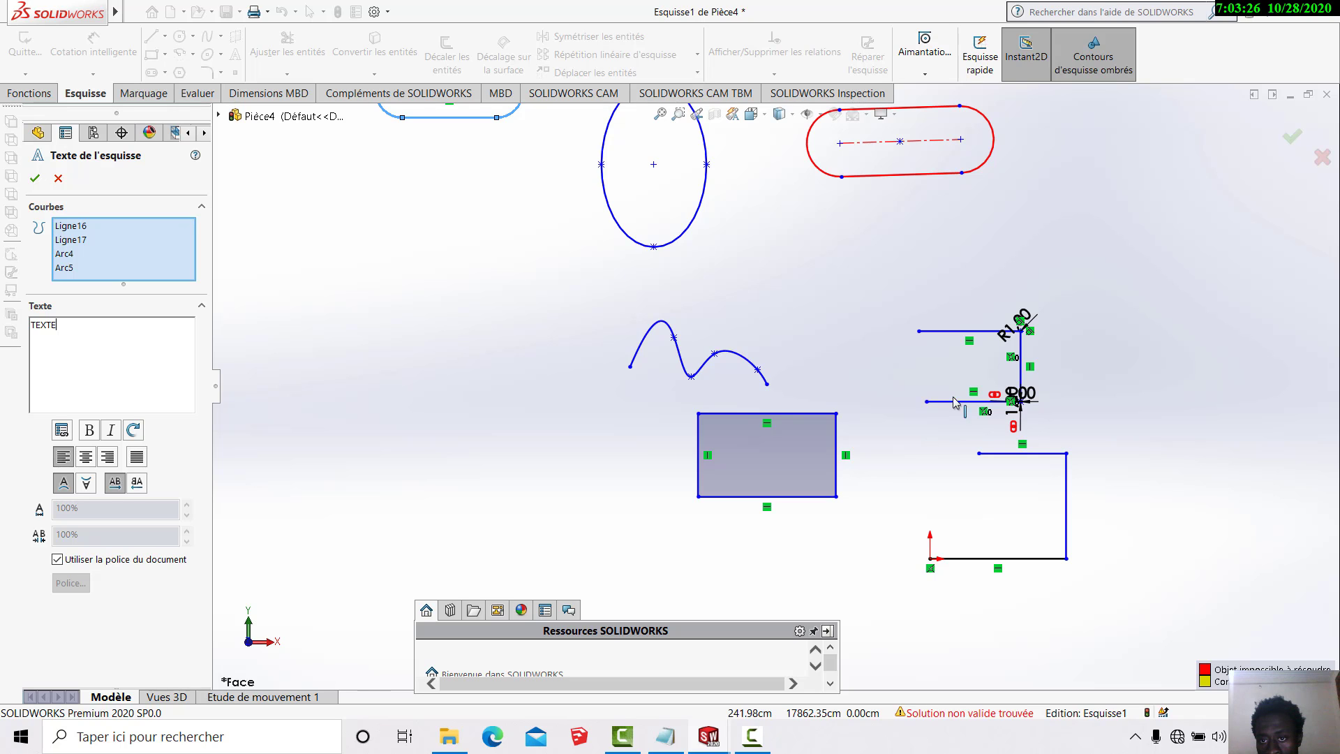
scroll(963, 366, "down", 3)
scroll(996, 437, "down", 2)
scroll(995, 437, "up", 7)
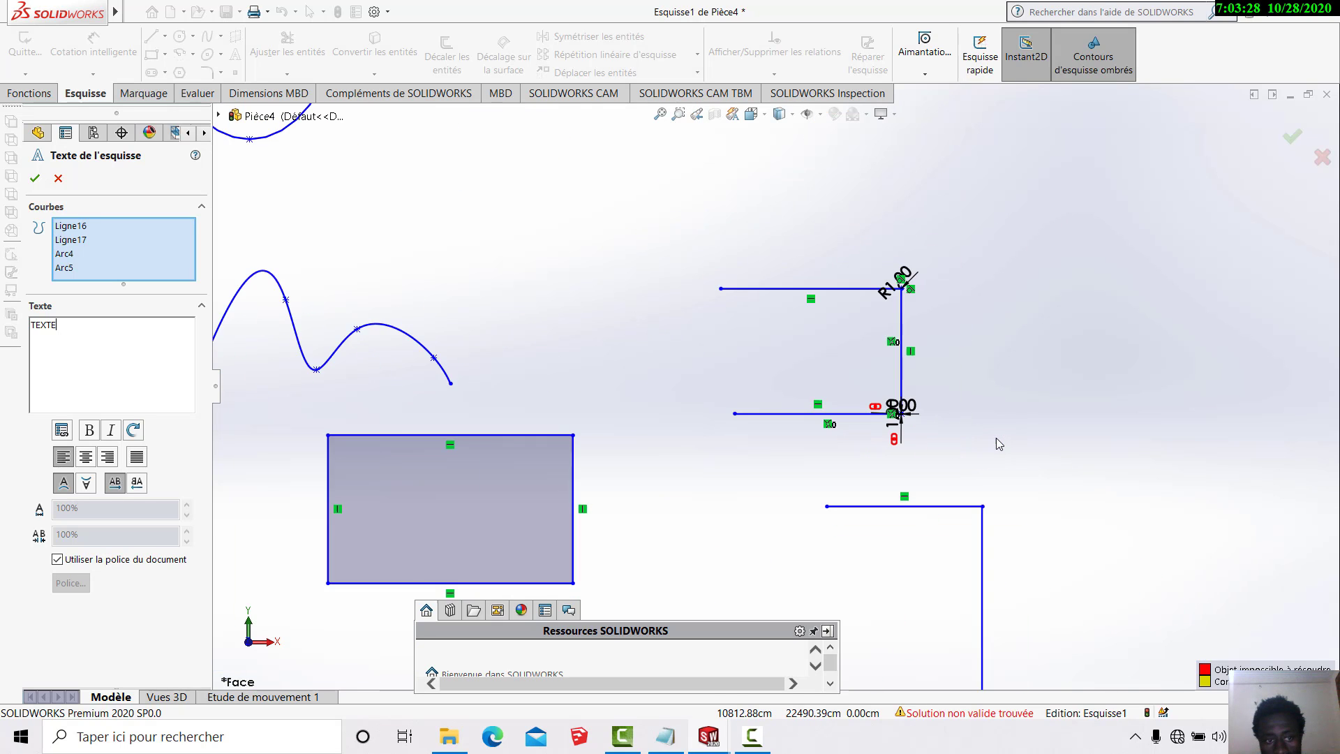
scroll(914, 489, "down", 2)
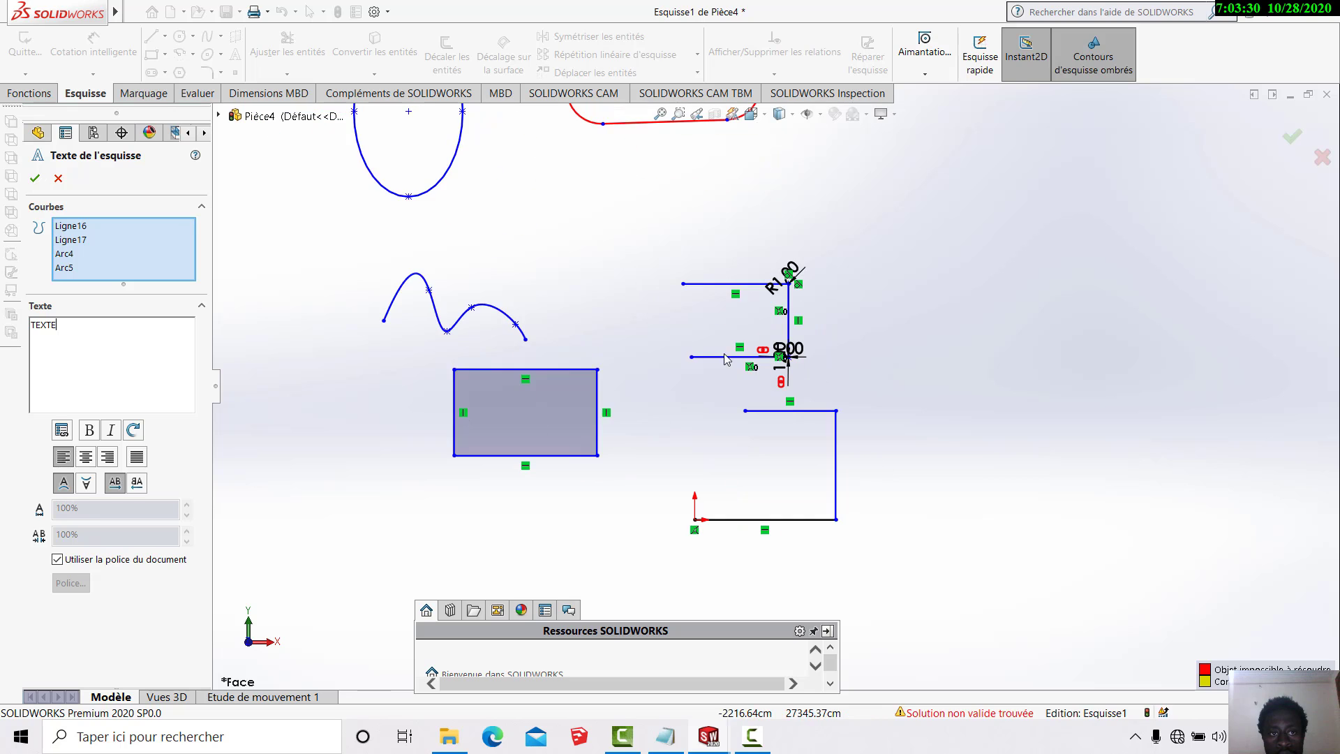
scroll(767, 390, "up", 6)
scroll(604, 265, "down", 8)
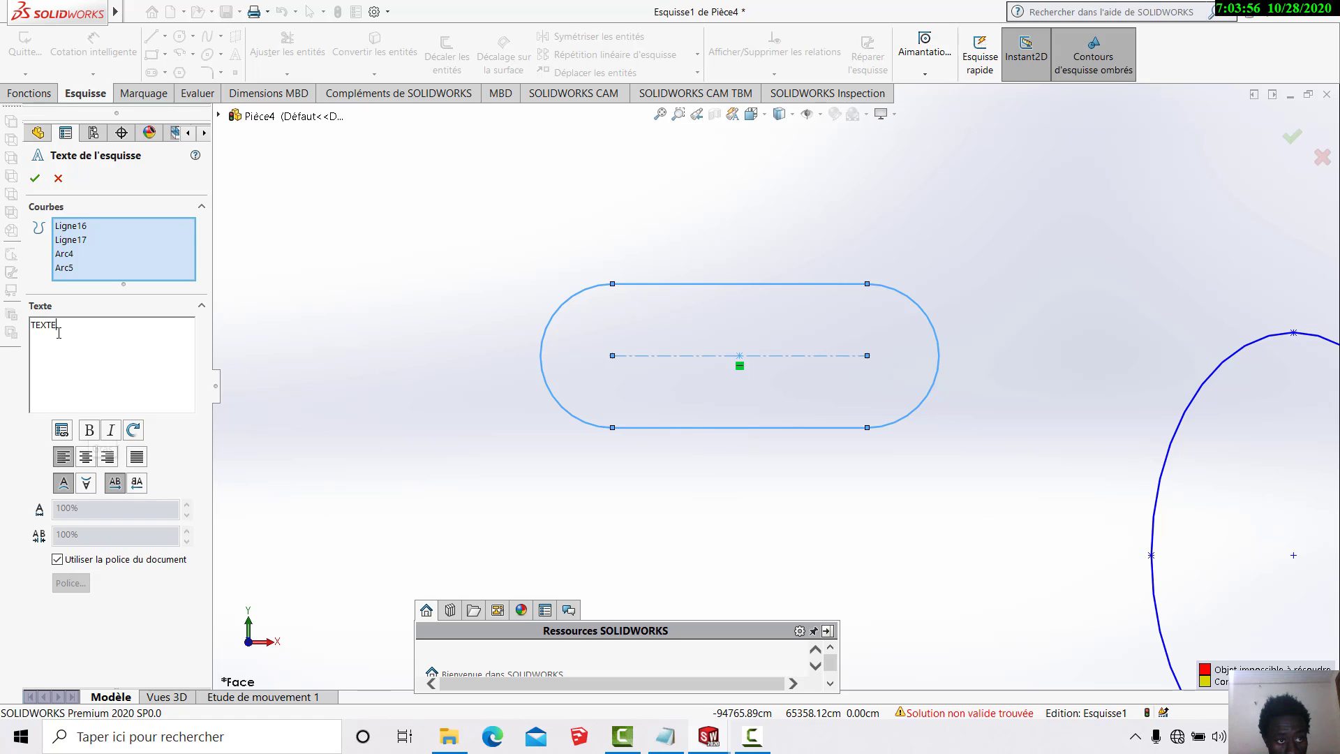
left_click_drag(61, 328, 31, 326)
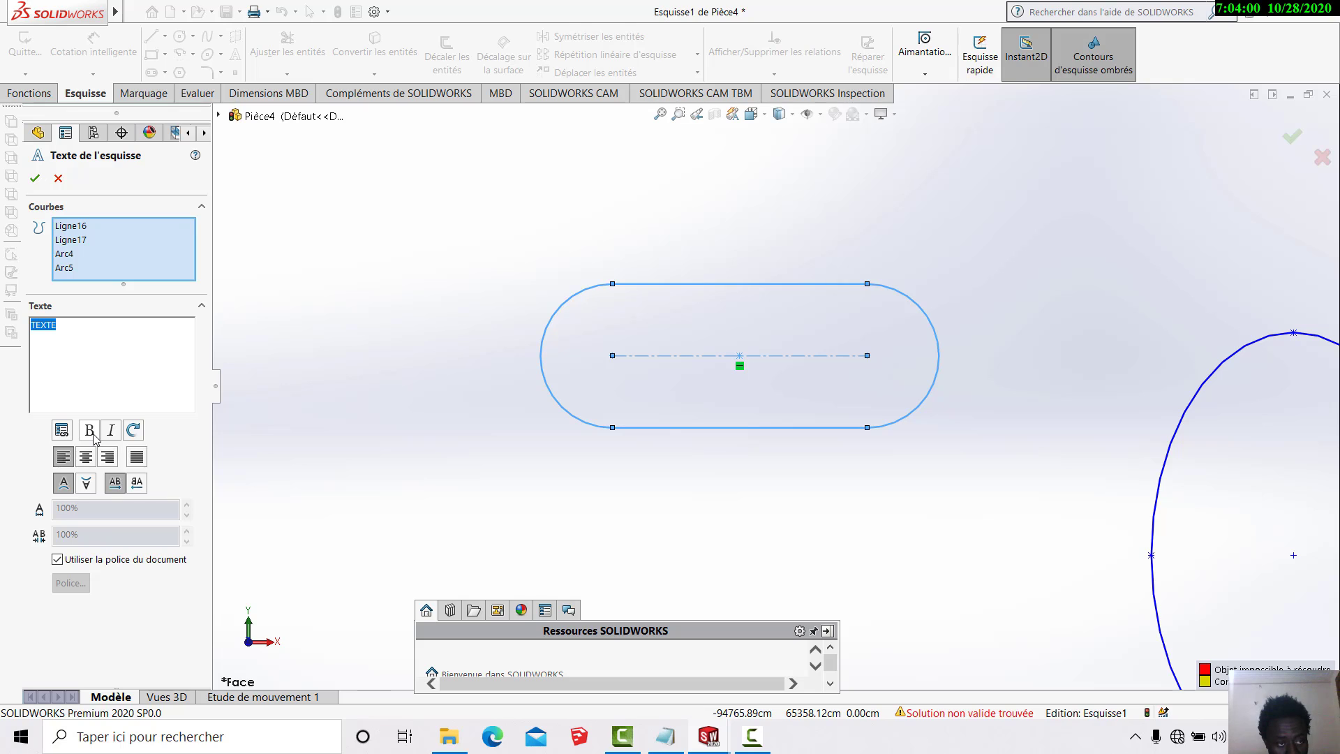
left_click(66, 361)
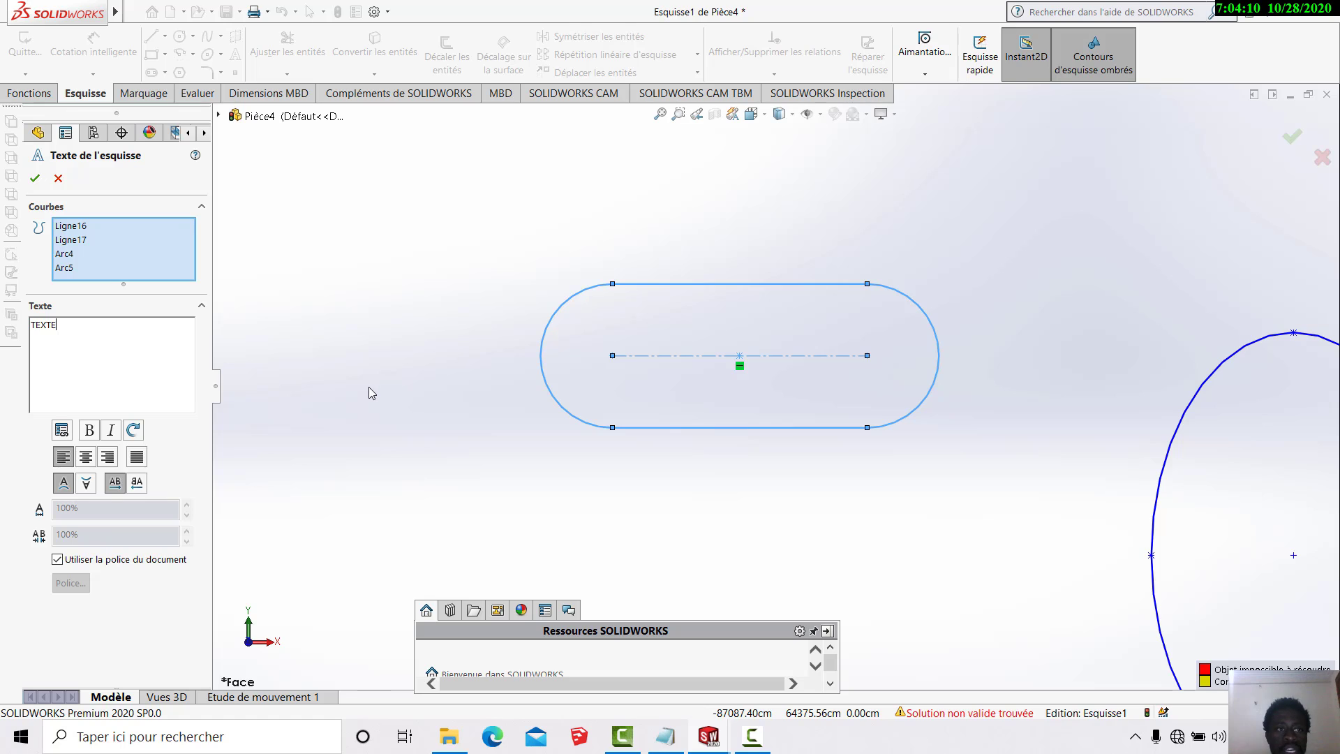
scroll(368, 386, "down", 1)
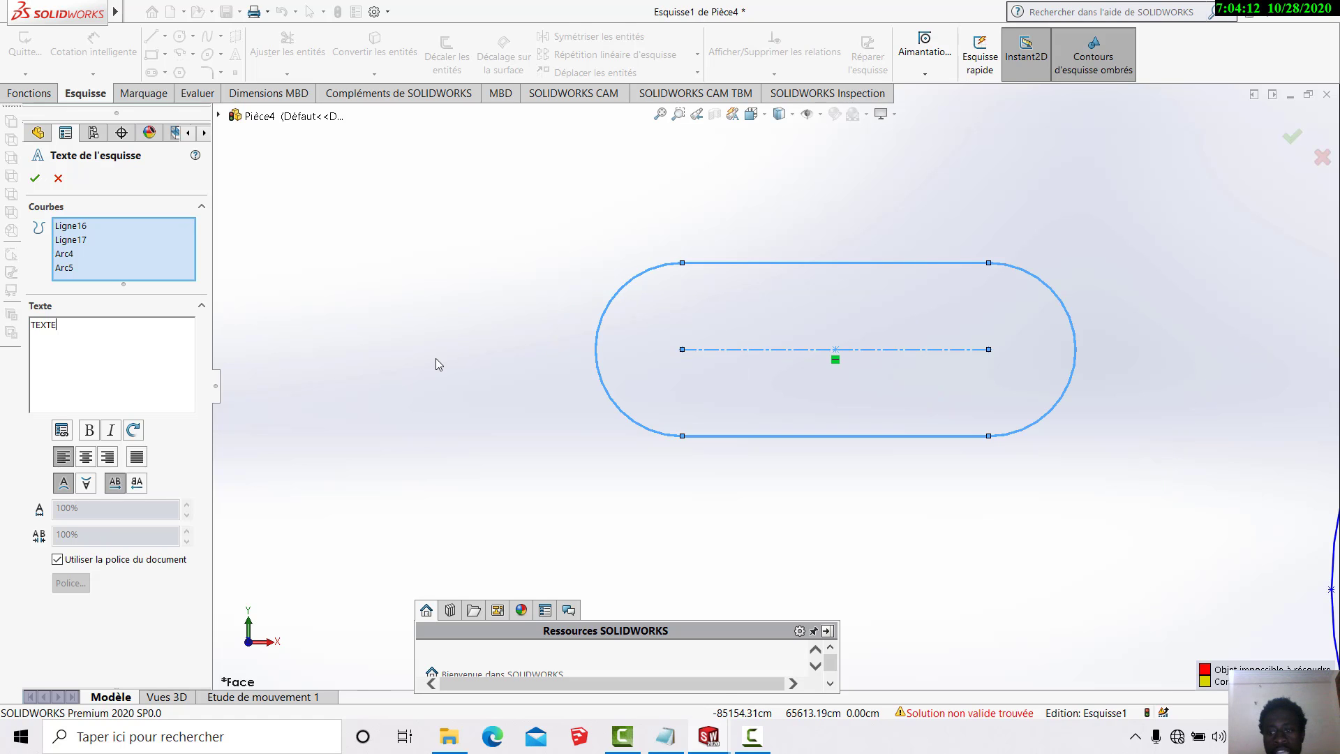